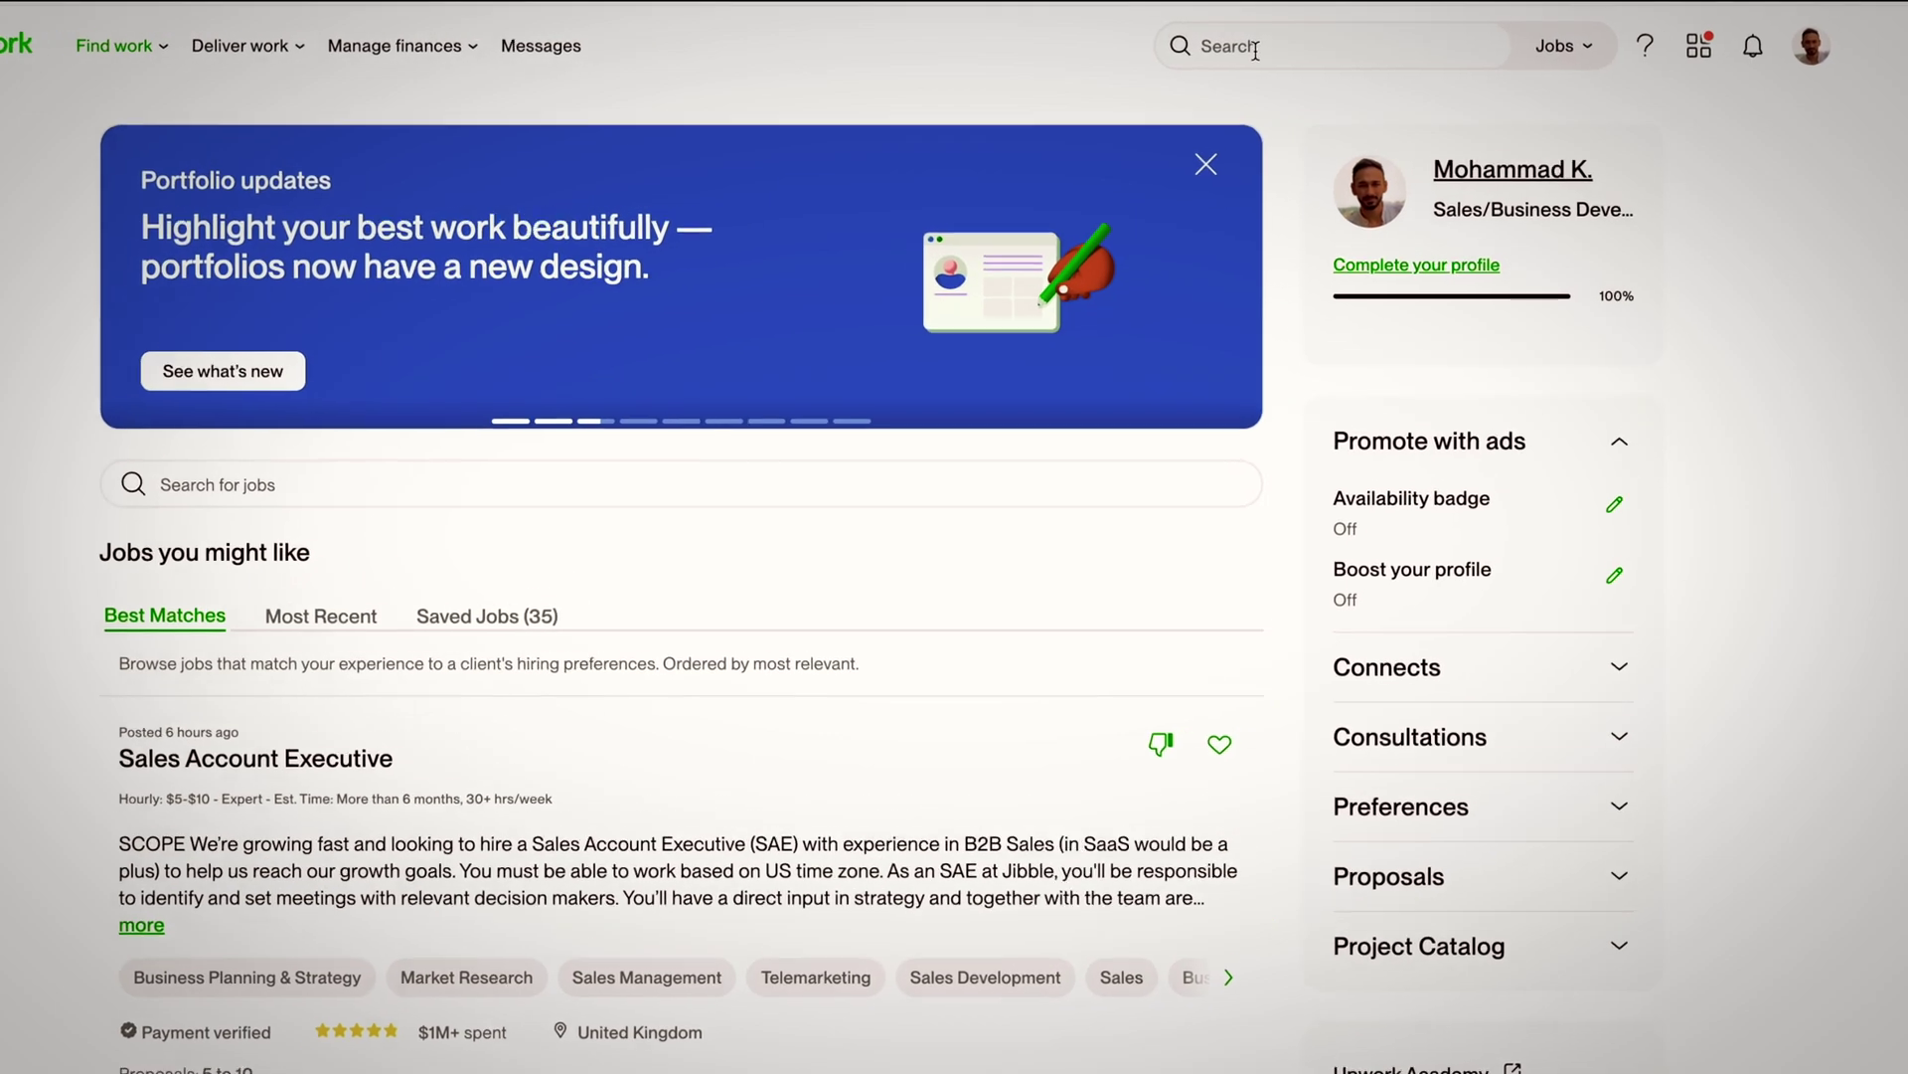
Step: Search Upwork for 'form automation' and open the FB leads and Google Sheets jobs in new tabs
click(1256, 50)
text(form automa)
click(1104, 134)
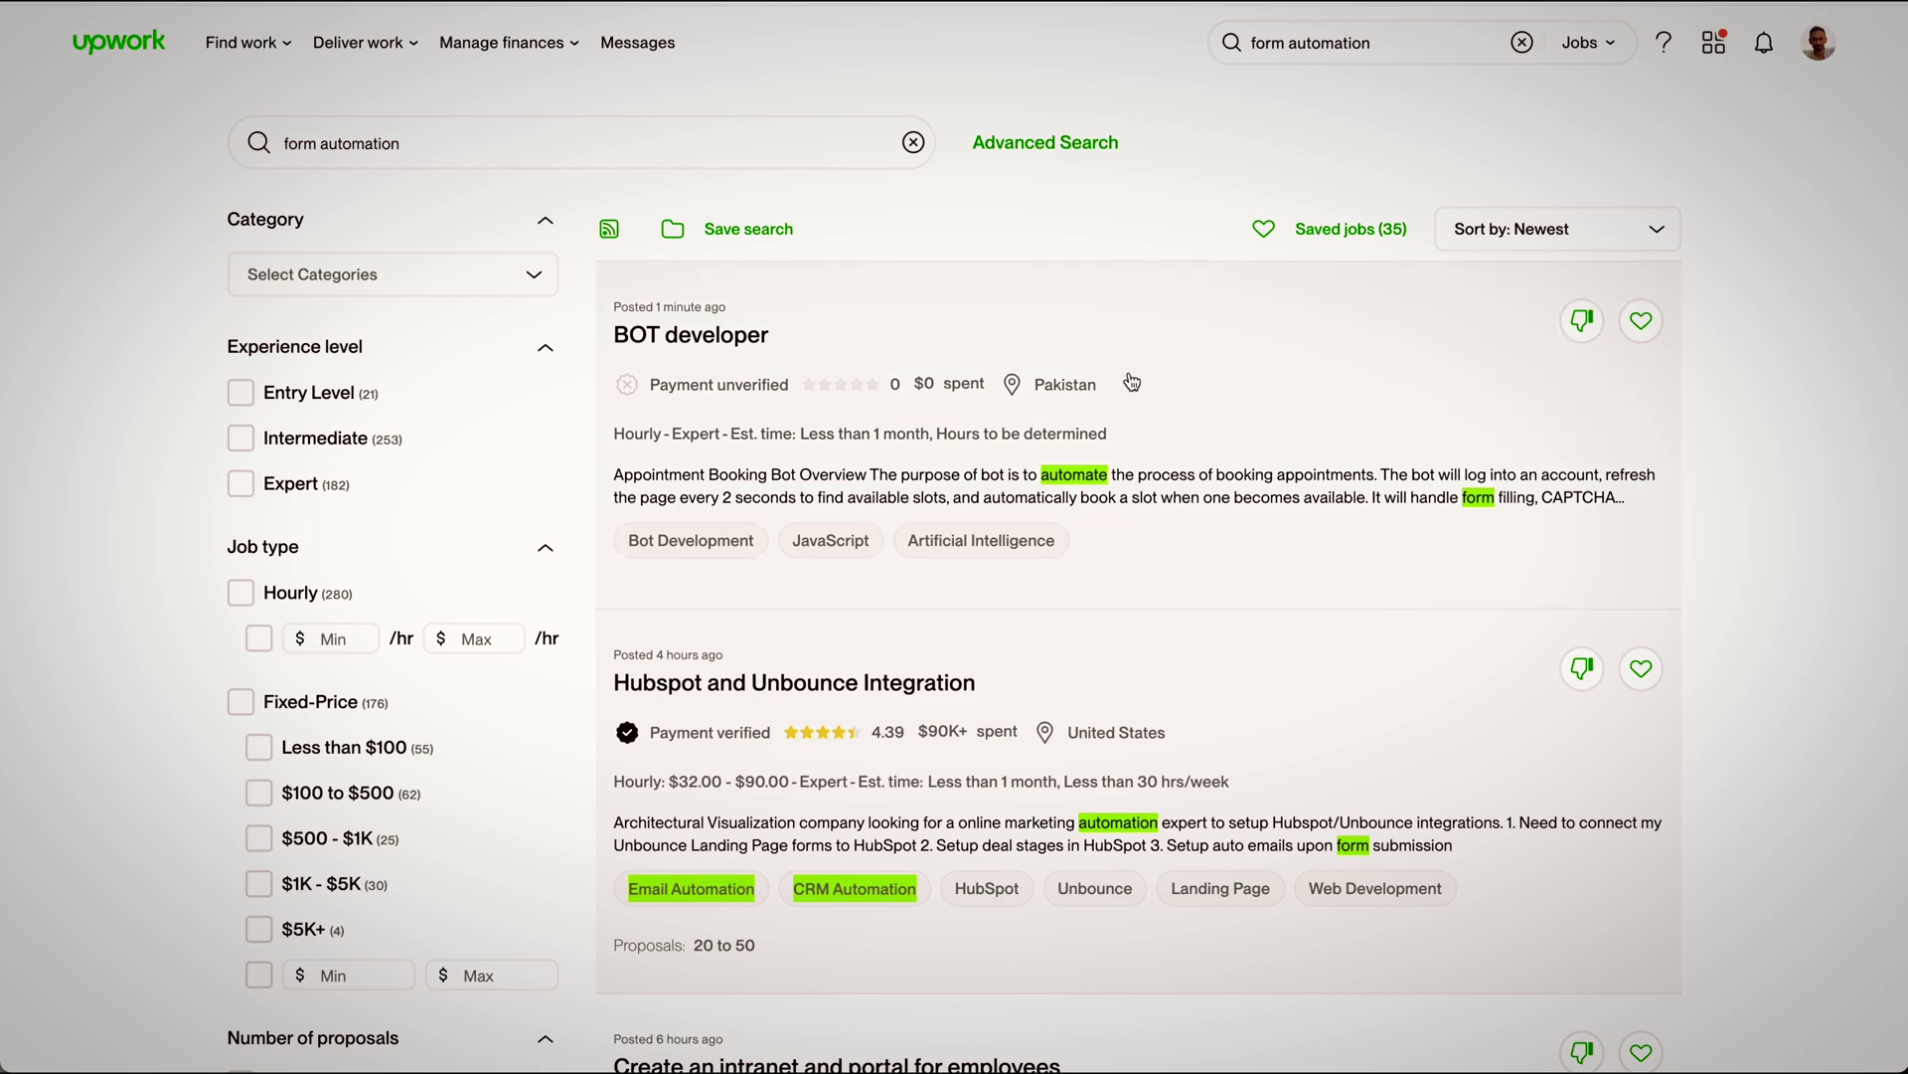
scroll(1061, 705, down, 3)
right_click(902, 478)
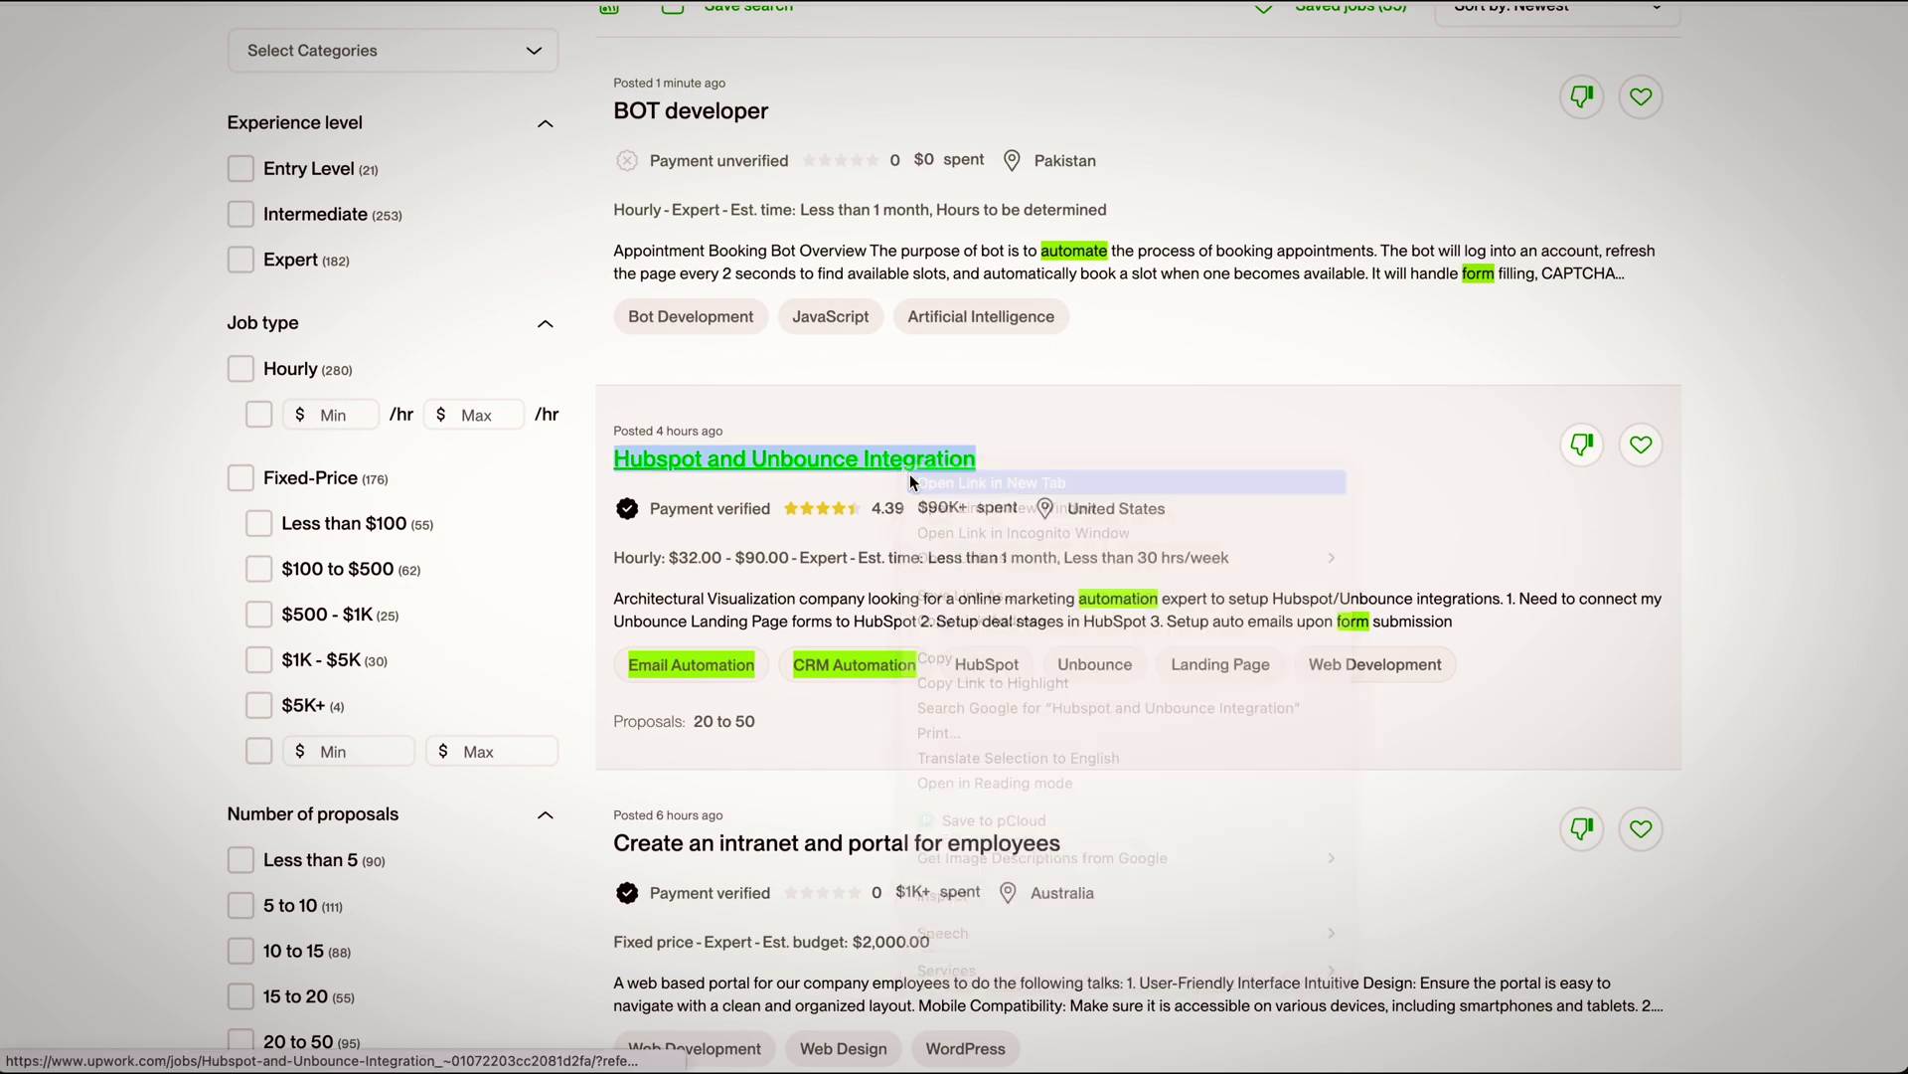
scroll(1619, 677, down, 9)
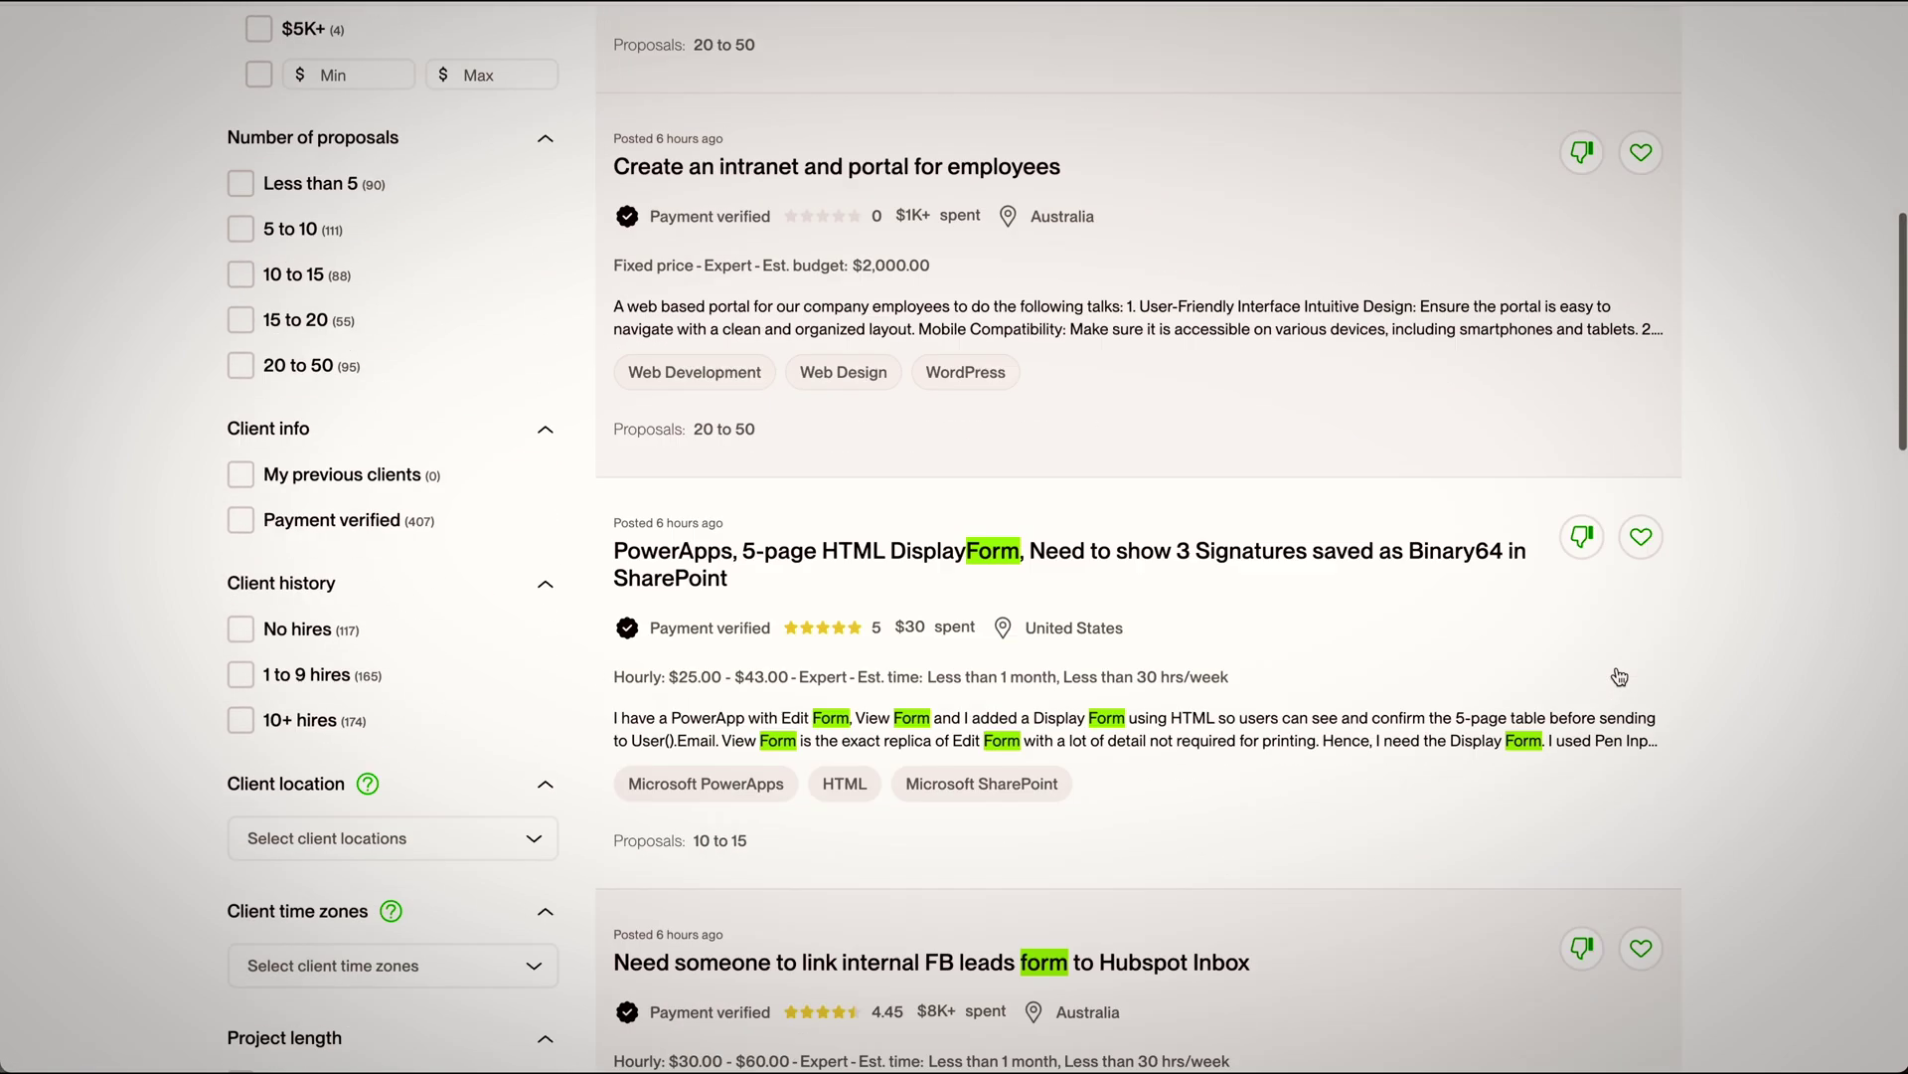
scroll(1619, 677, down, 2)
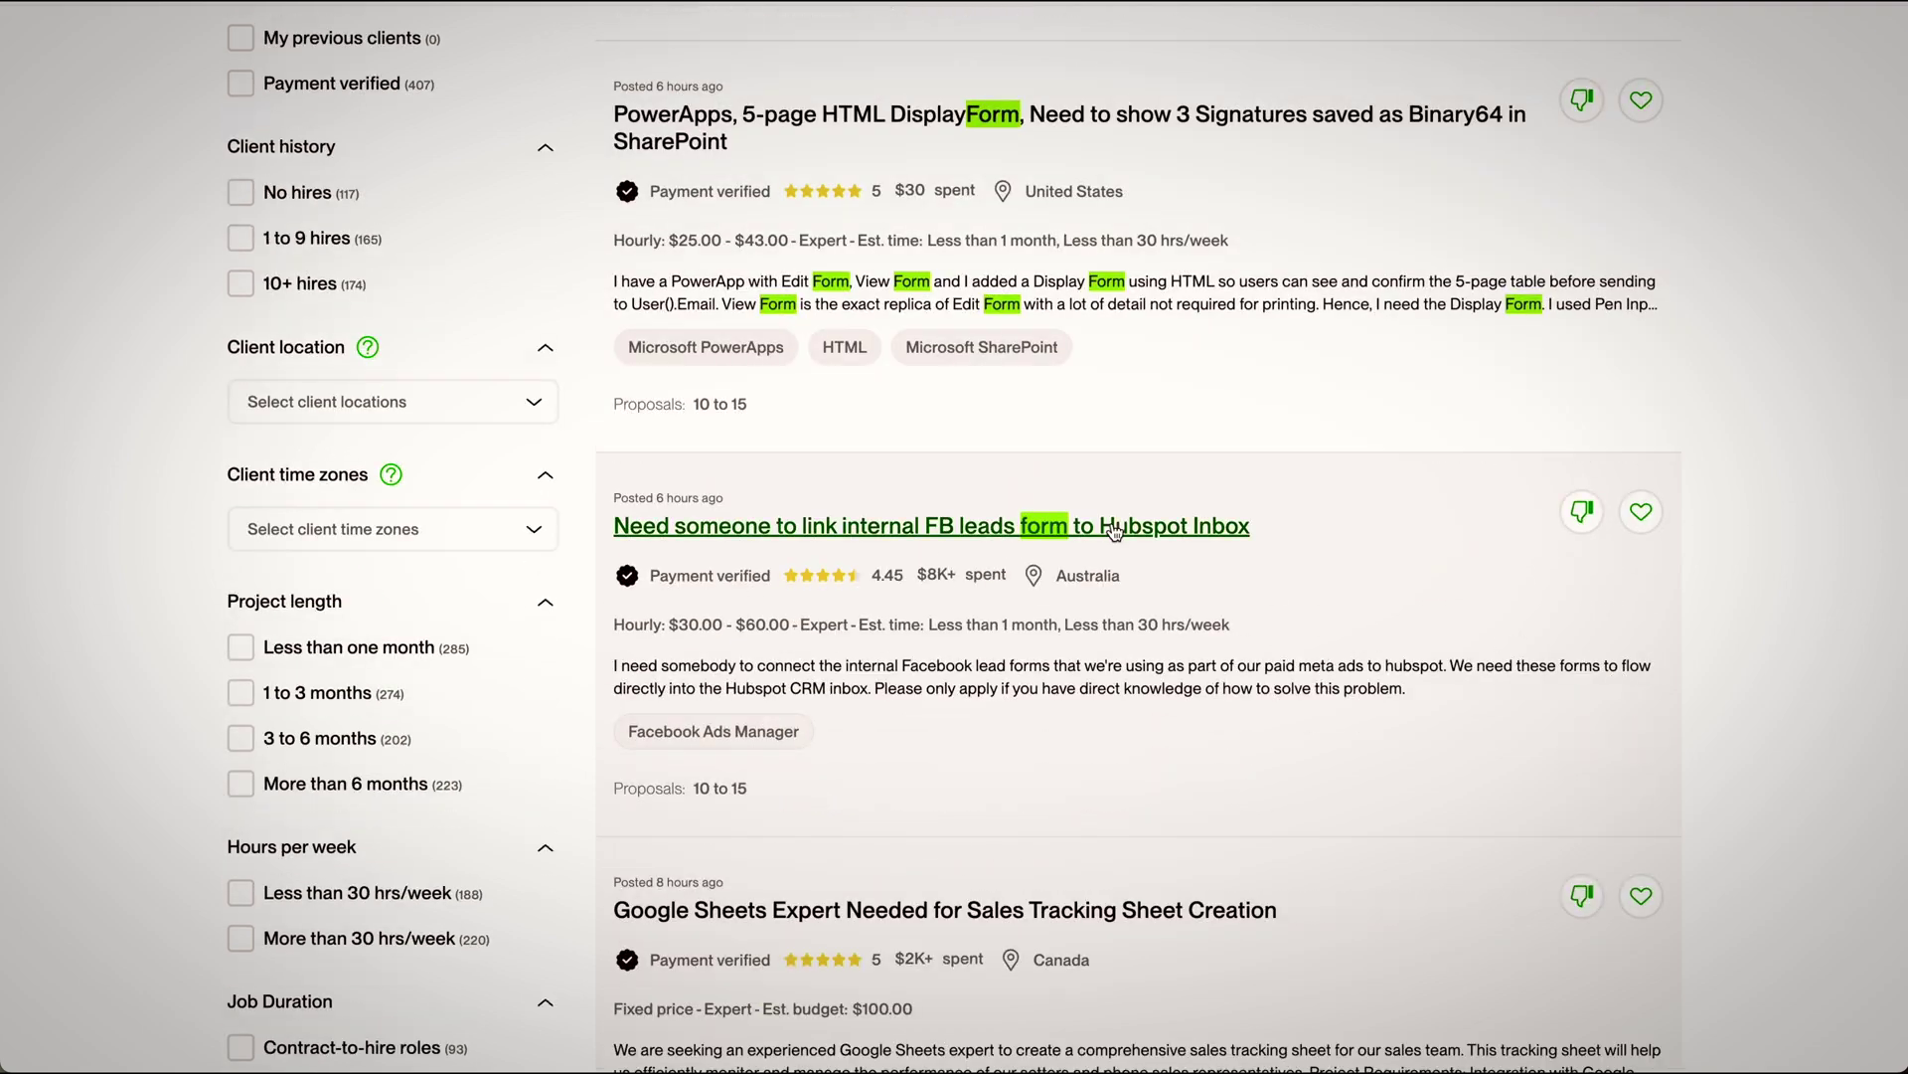
right_click(1062, 532)
click(1094, 542)
scroll(763, 304, down, 6)
right_click(979, 296)
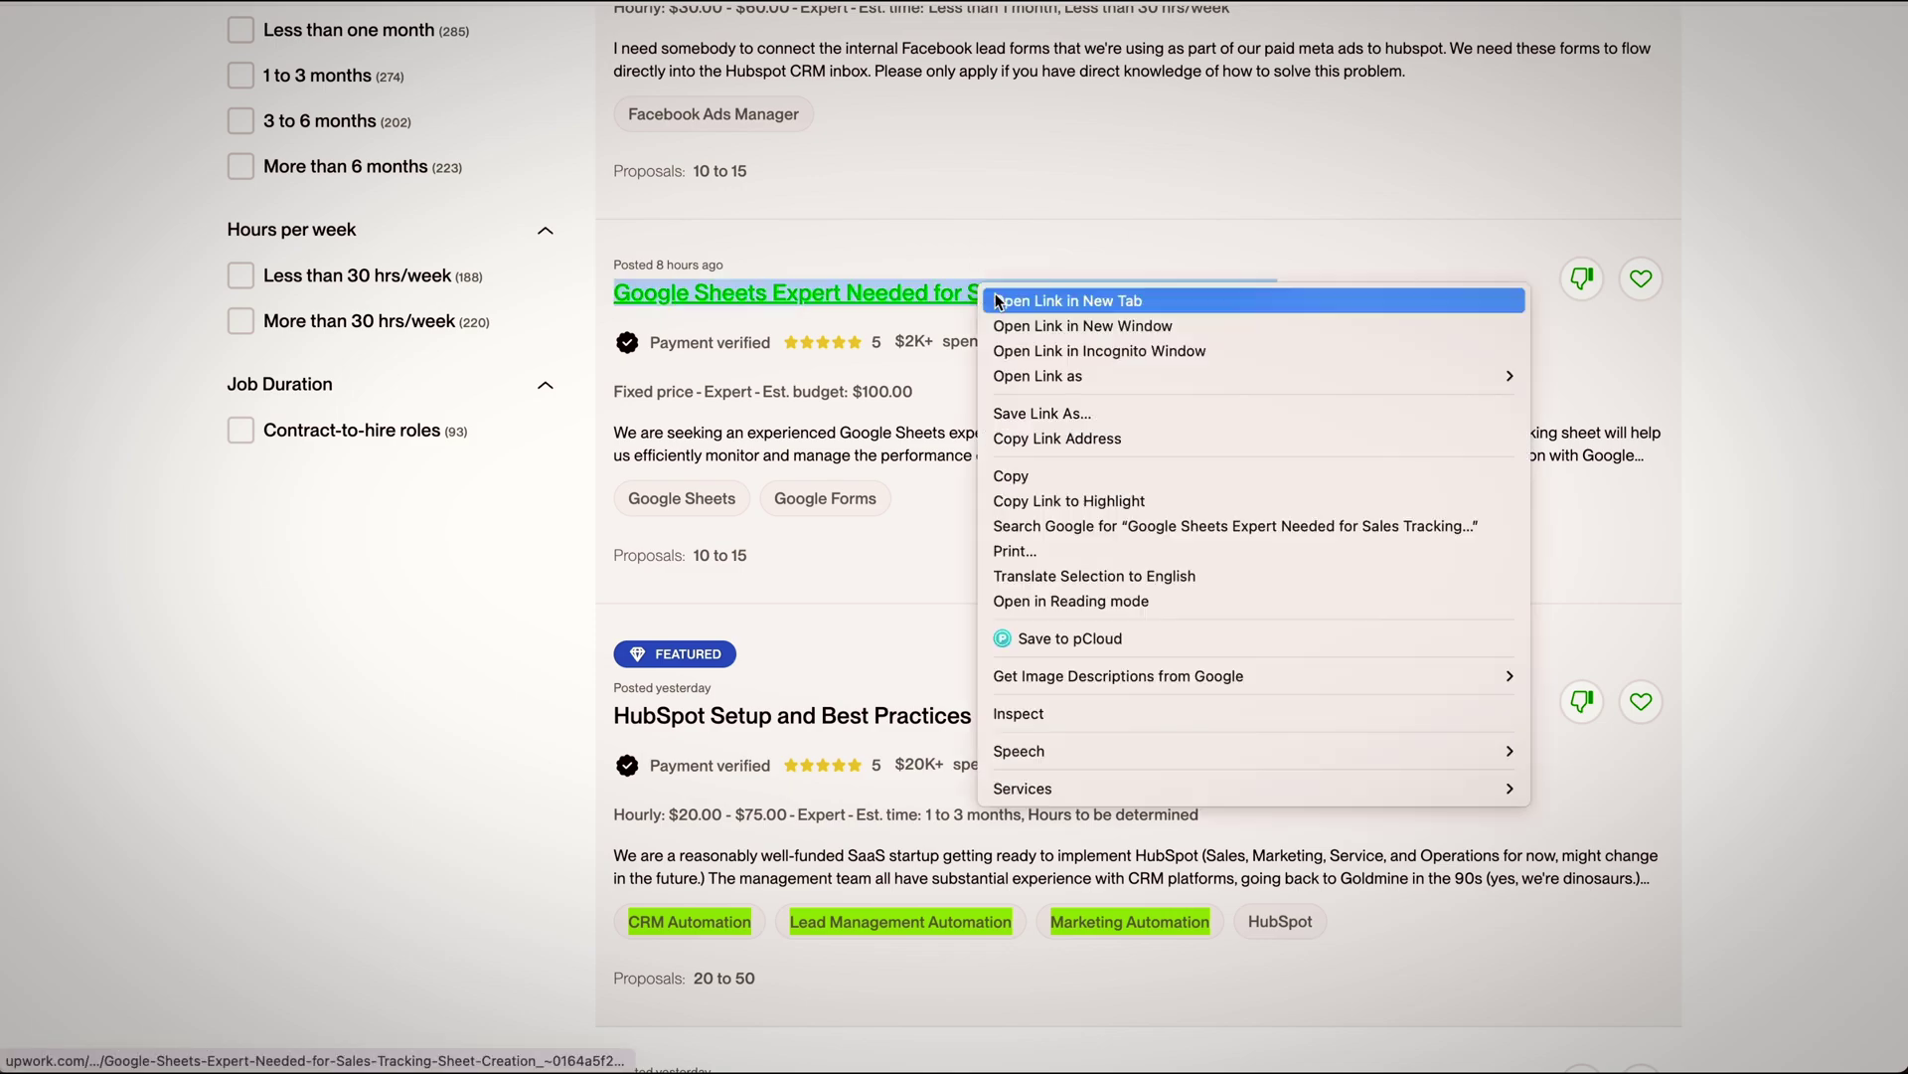
click(1043, 313)
Step: Search Upwork jobs for 'typeform', then for 'jotform'
scroll(1129, 613, up, 3)
triple_click(451, 146)
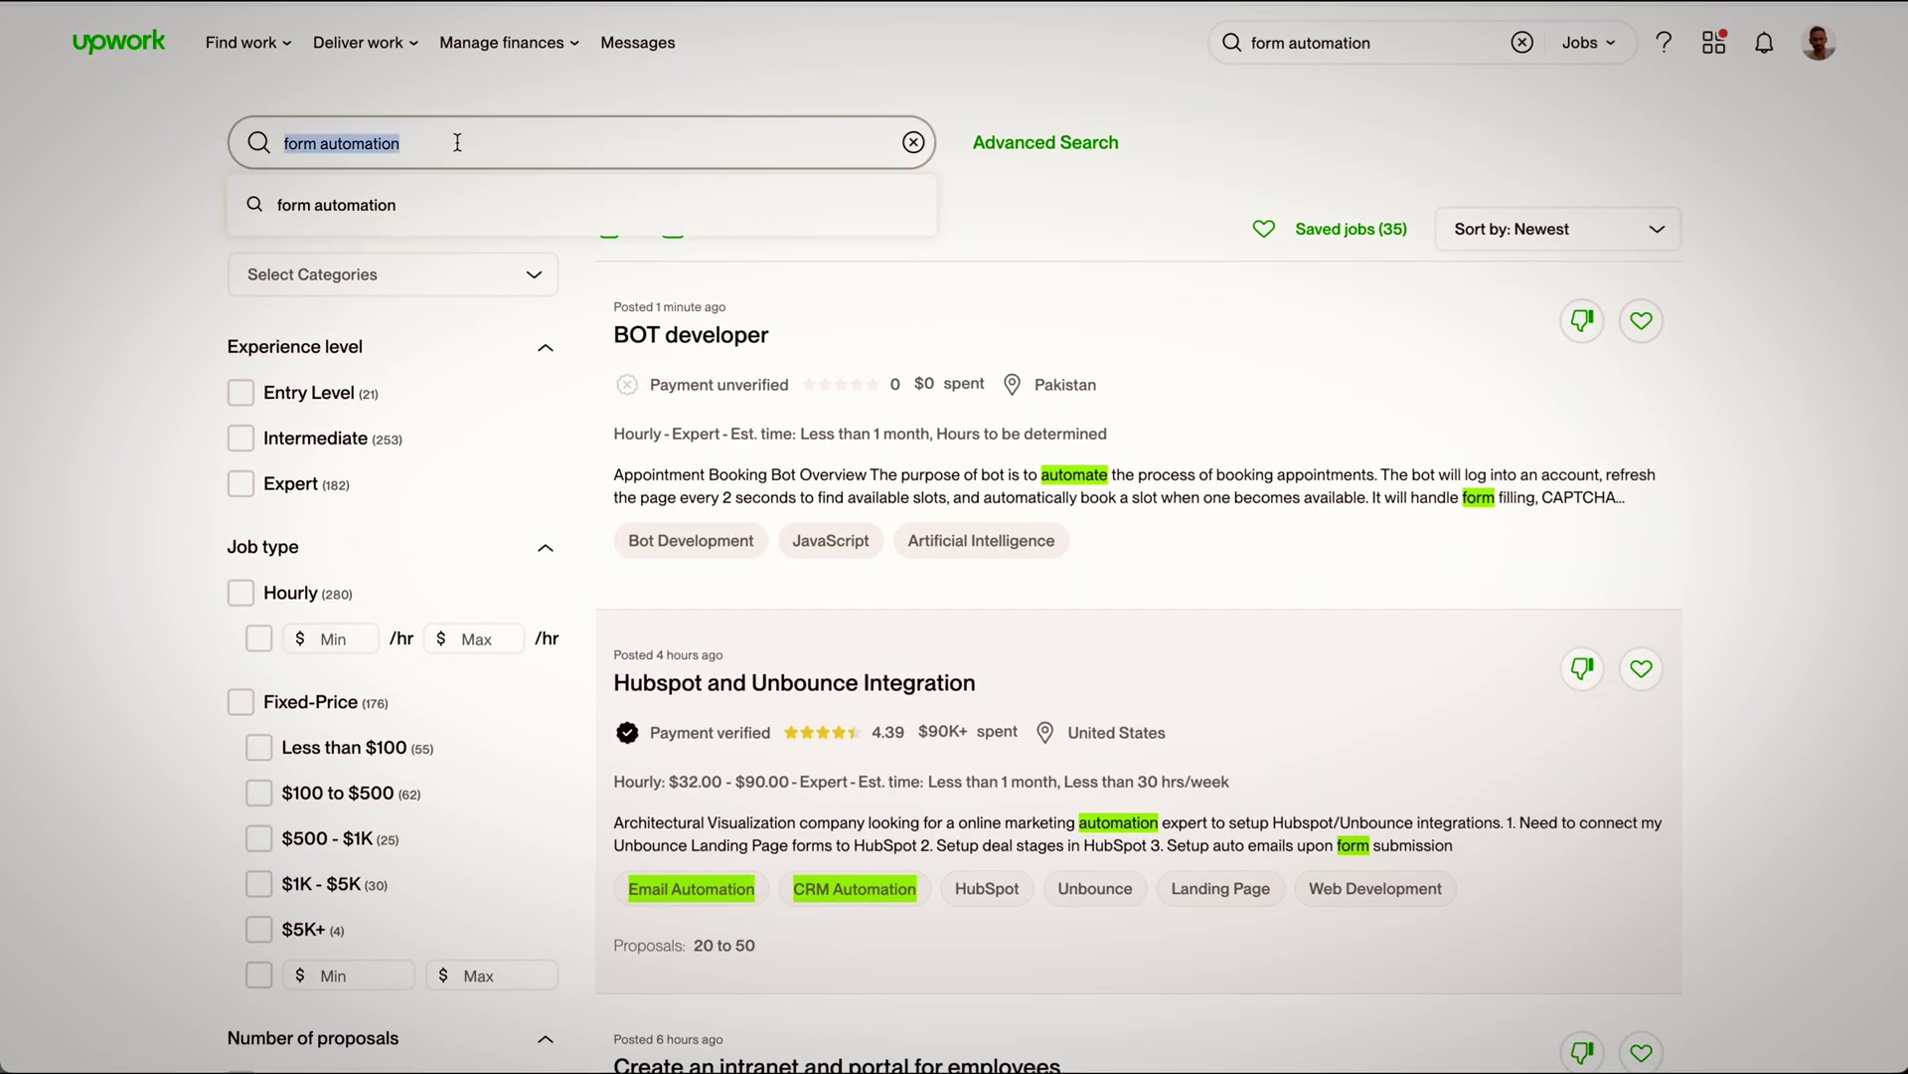
text(typeform)
key(Return)
key(ctrl+a)
text(jotform)
key(Return)
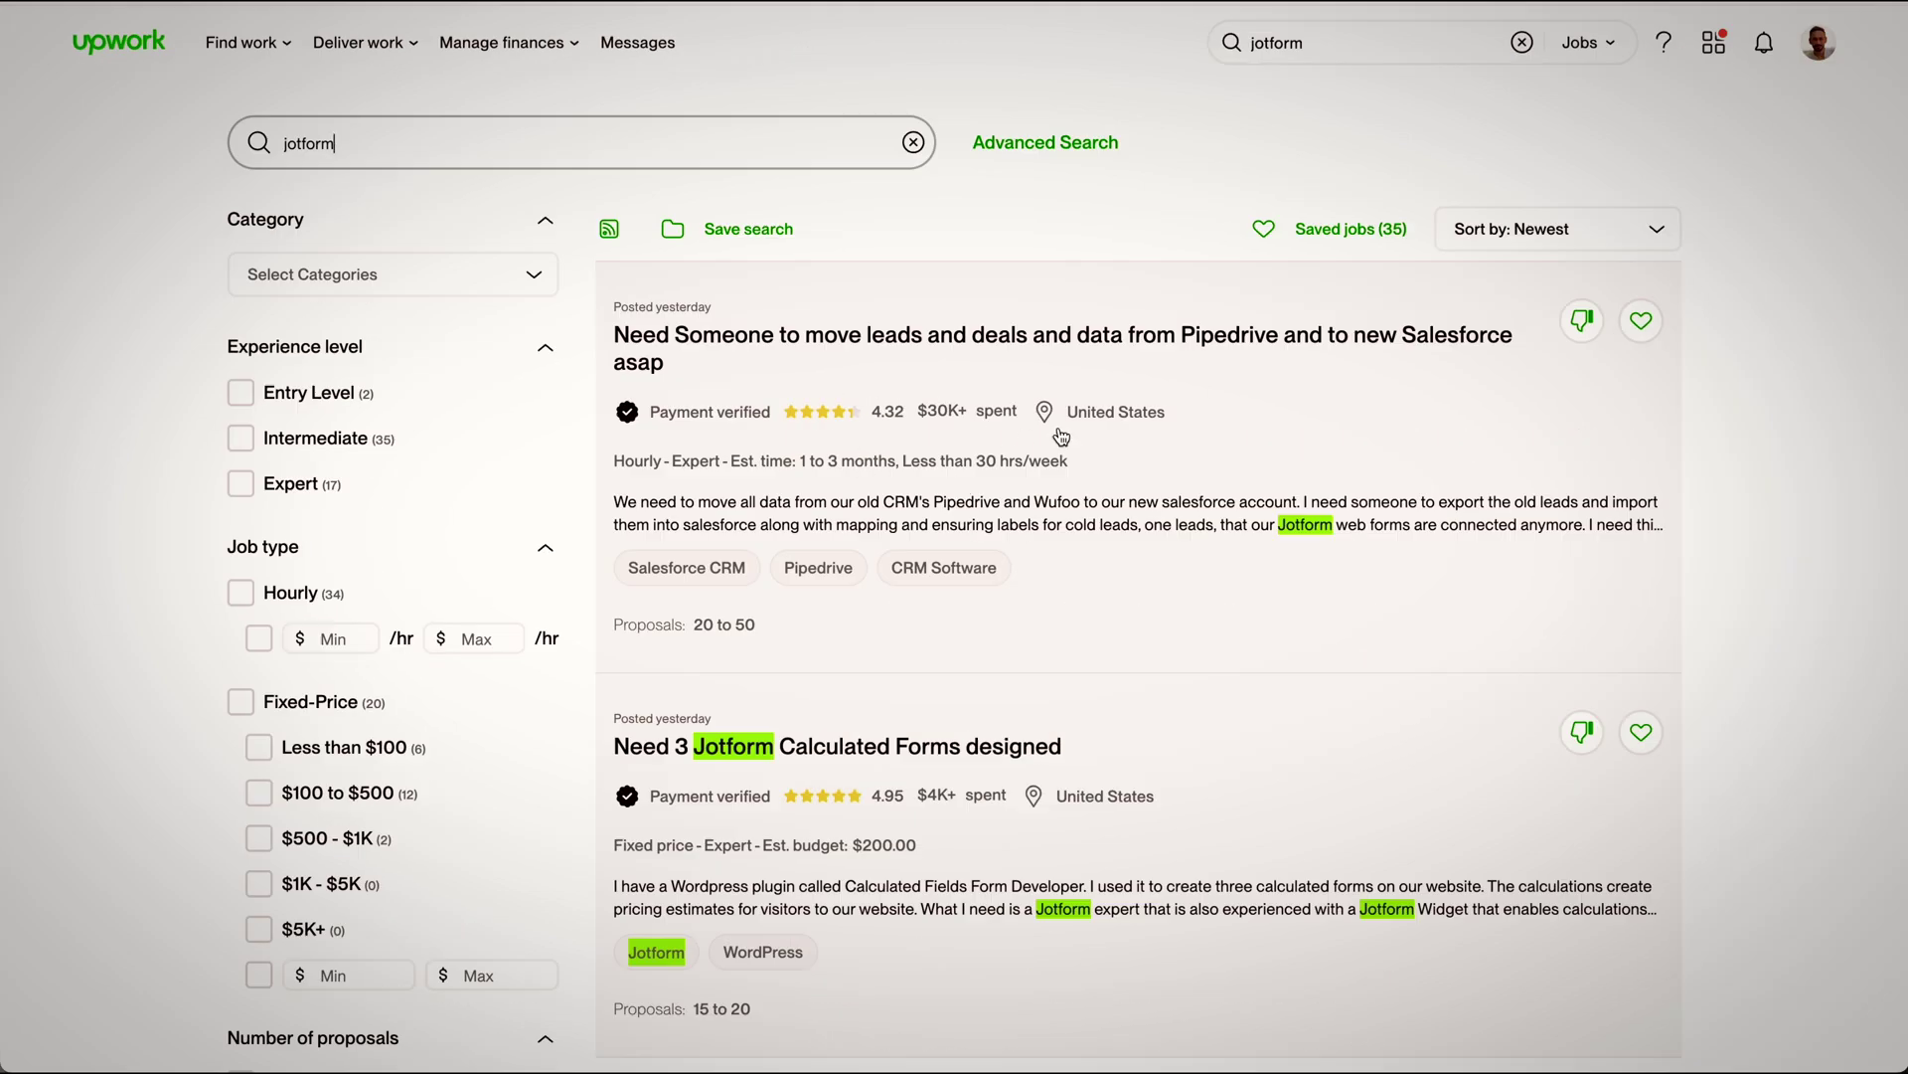
Step: Open the Jotform Calculated Forms job in a new tab and bring up the Zapier and Jotform job's link options
scroll(1093, 497, down, 4)
right_click(980, 362)
click(984, 373)
scroll(983, 371, down, 9)
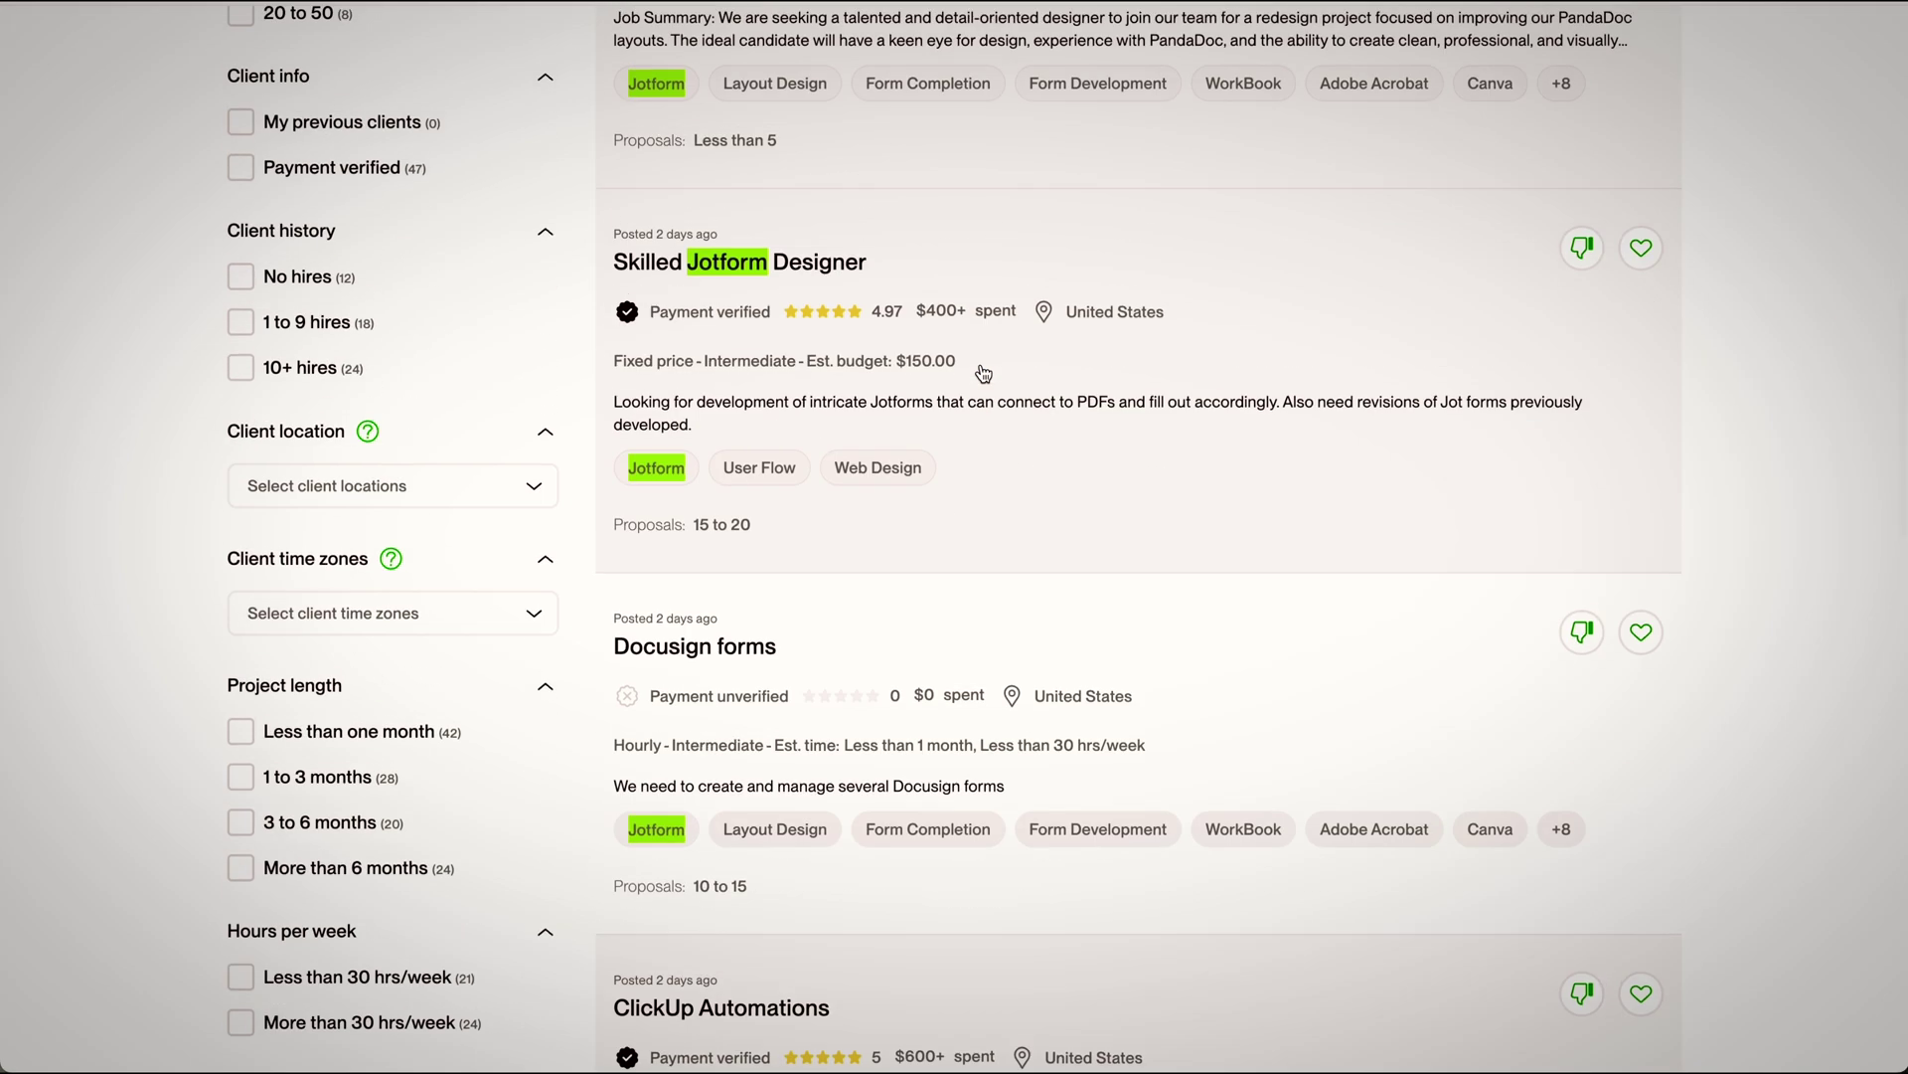
scroll(983, 372, down, 8)
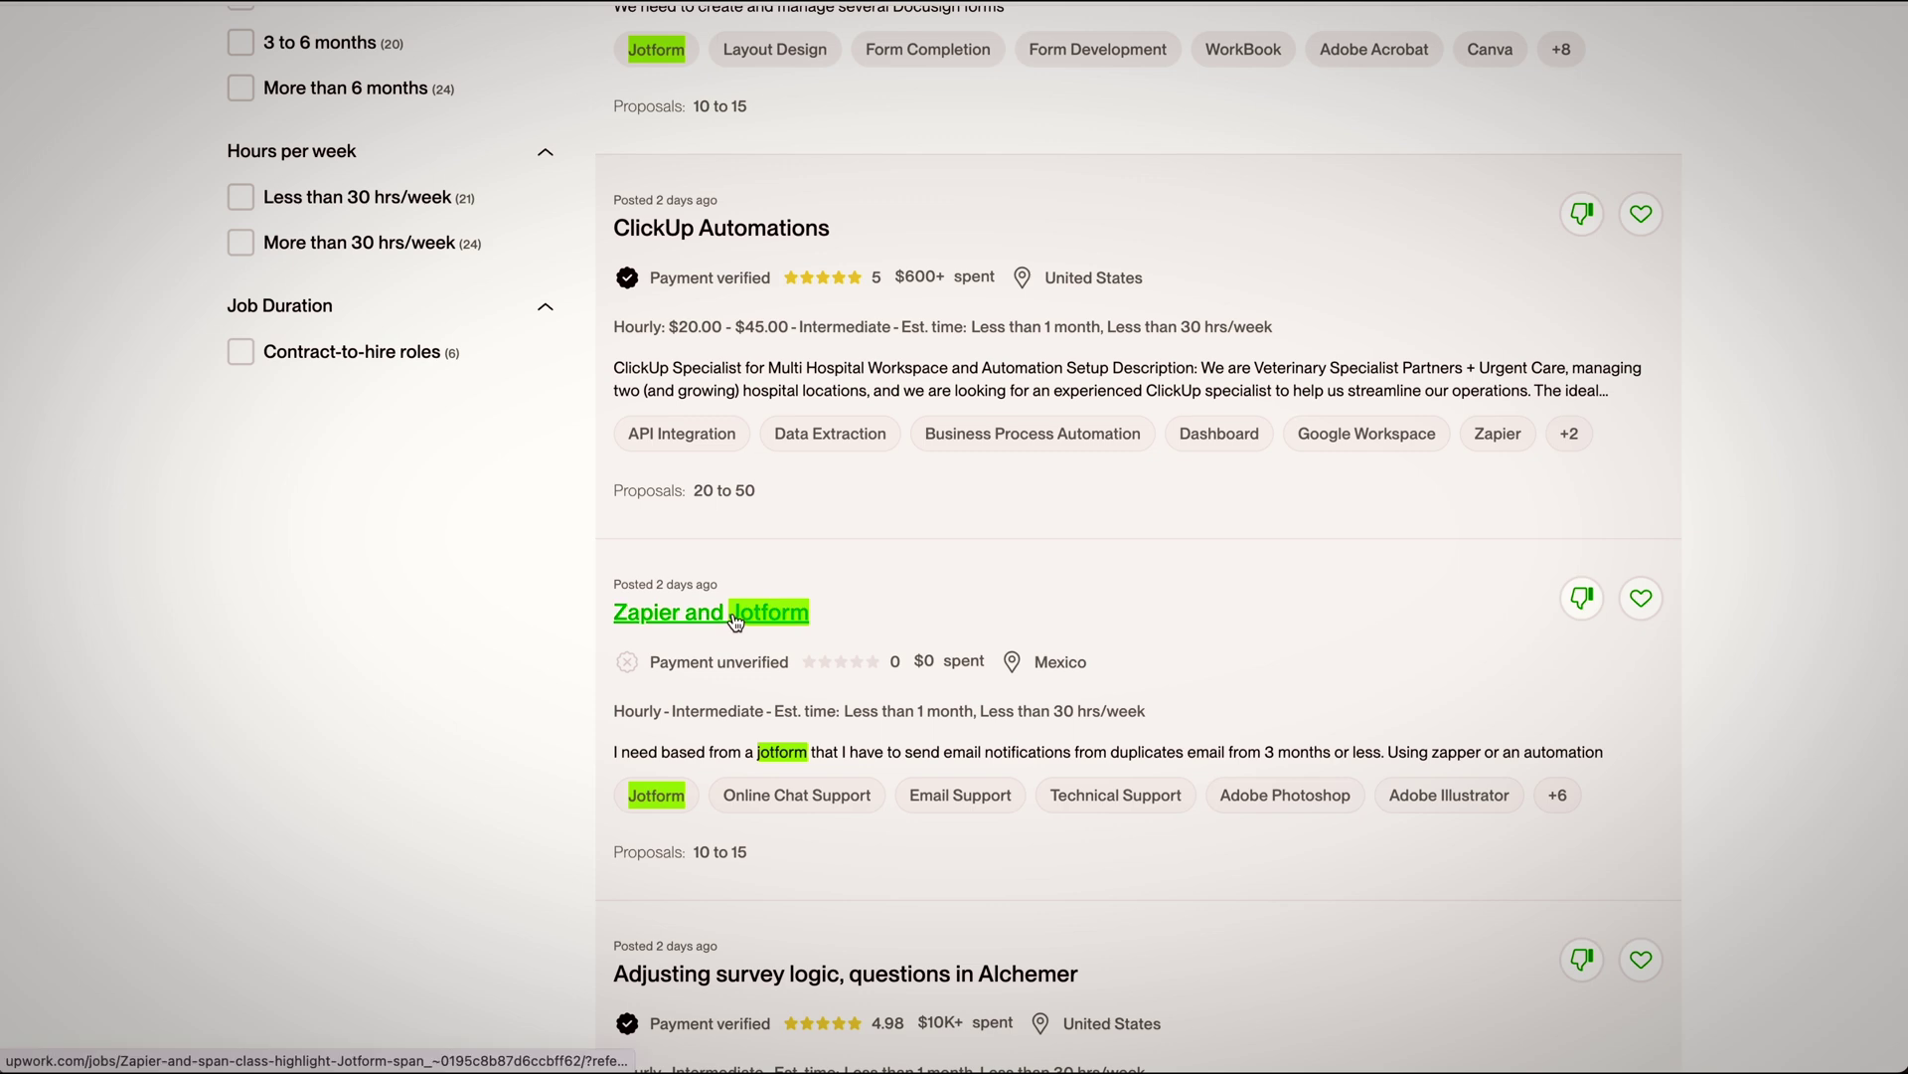
right_click(735, 621)
click(816, 669)
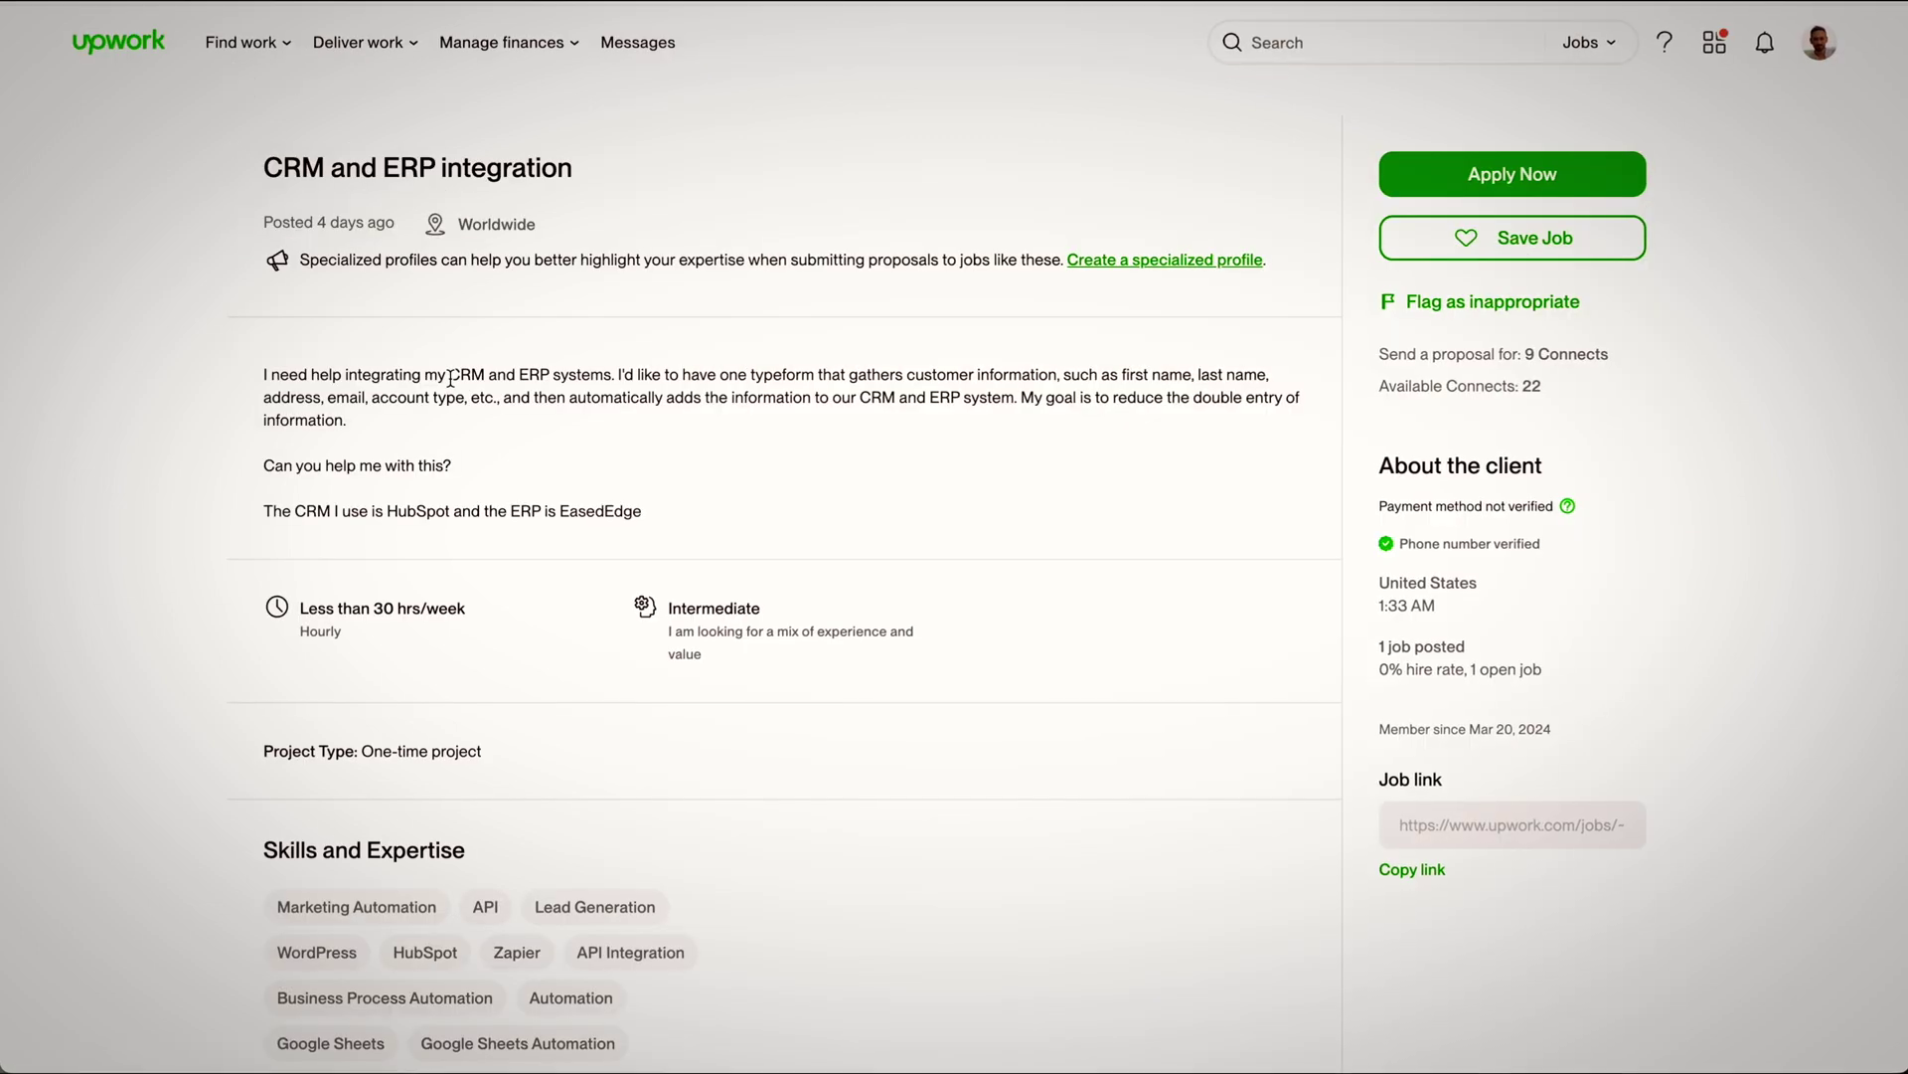
drag(451, 378, 662, 377)
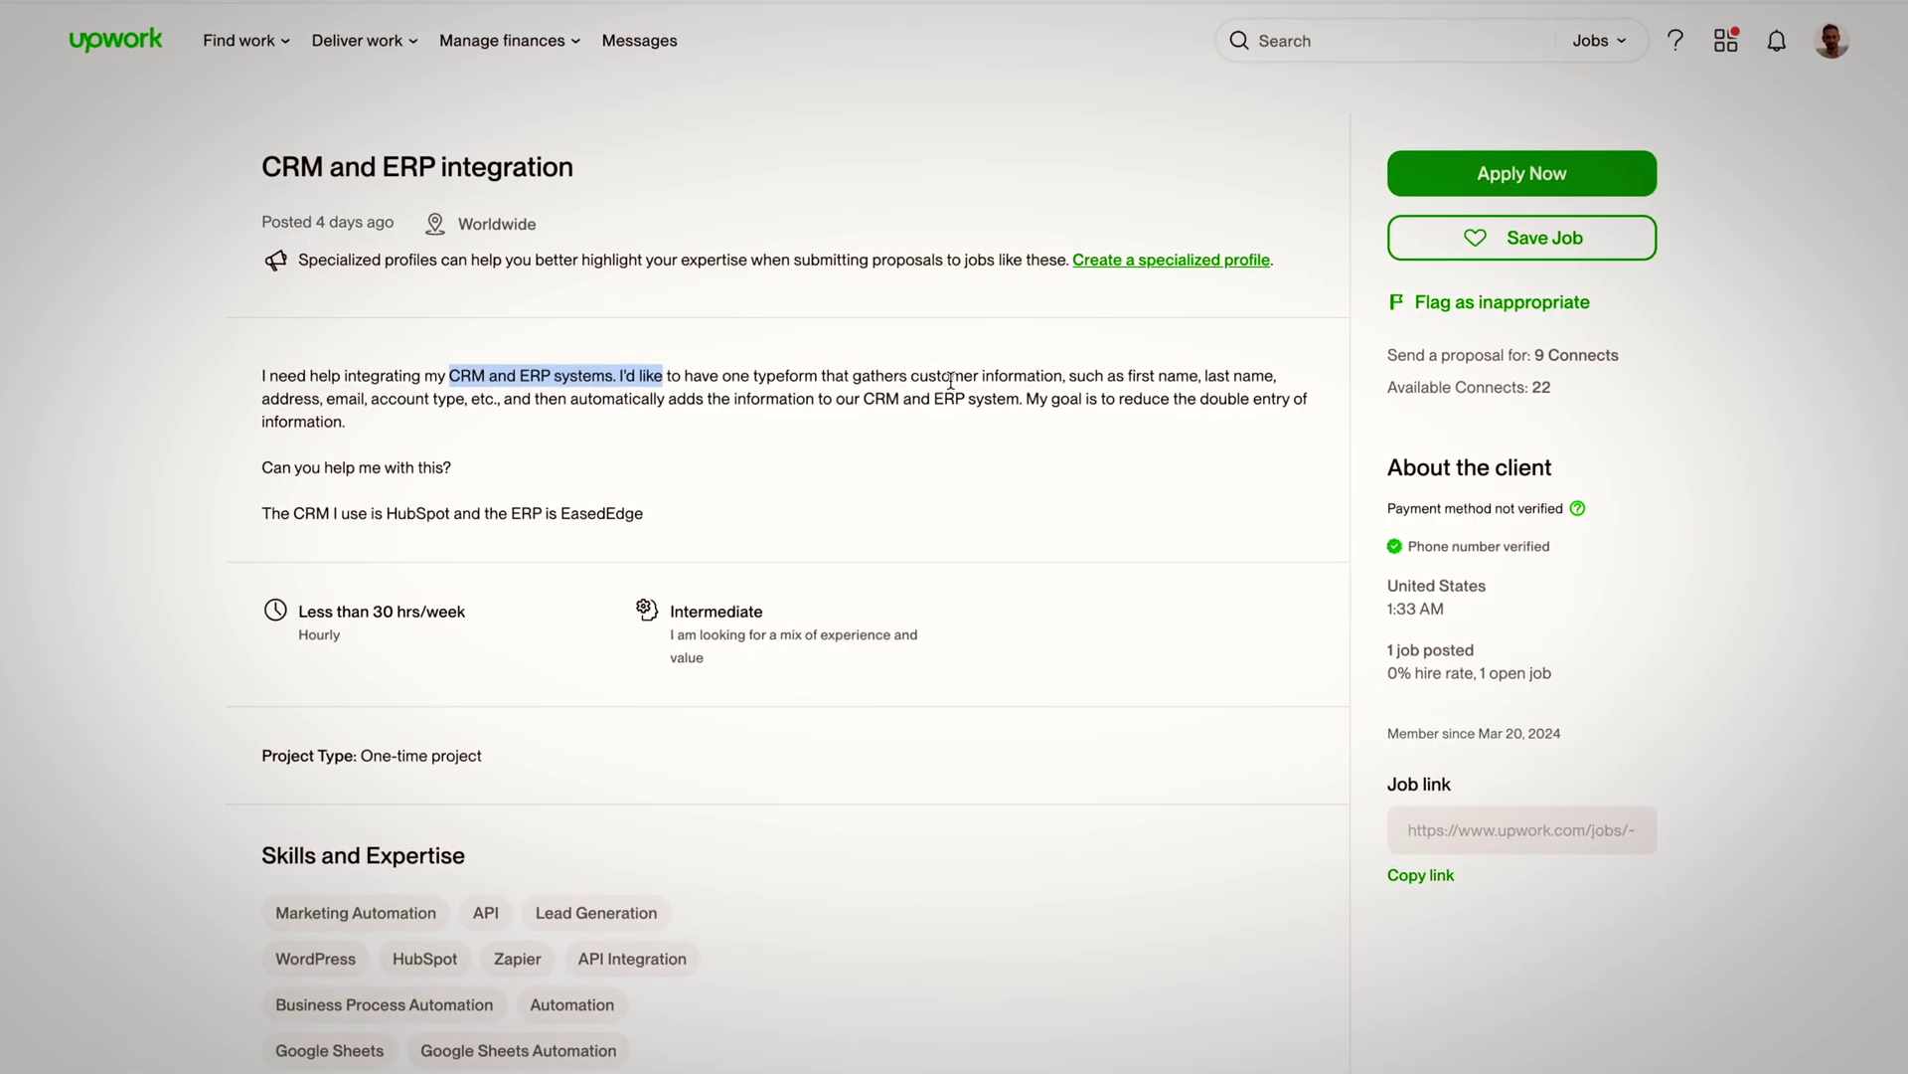
click(759, 375)
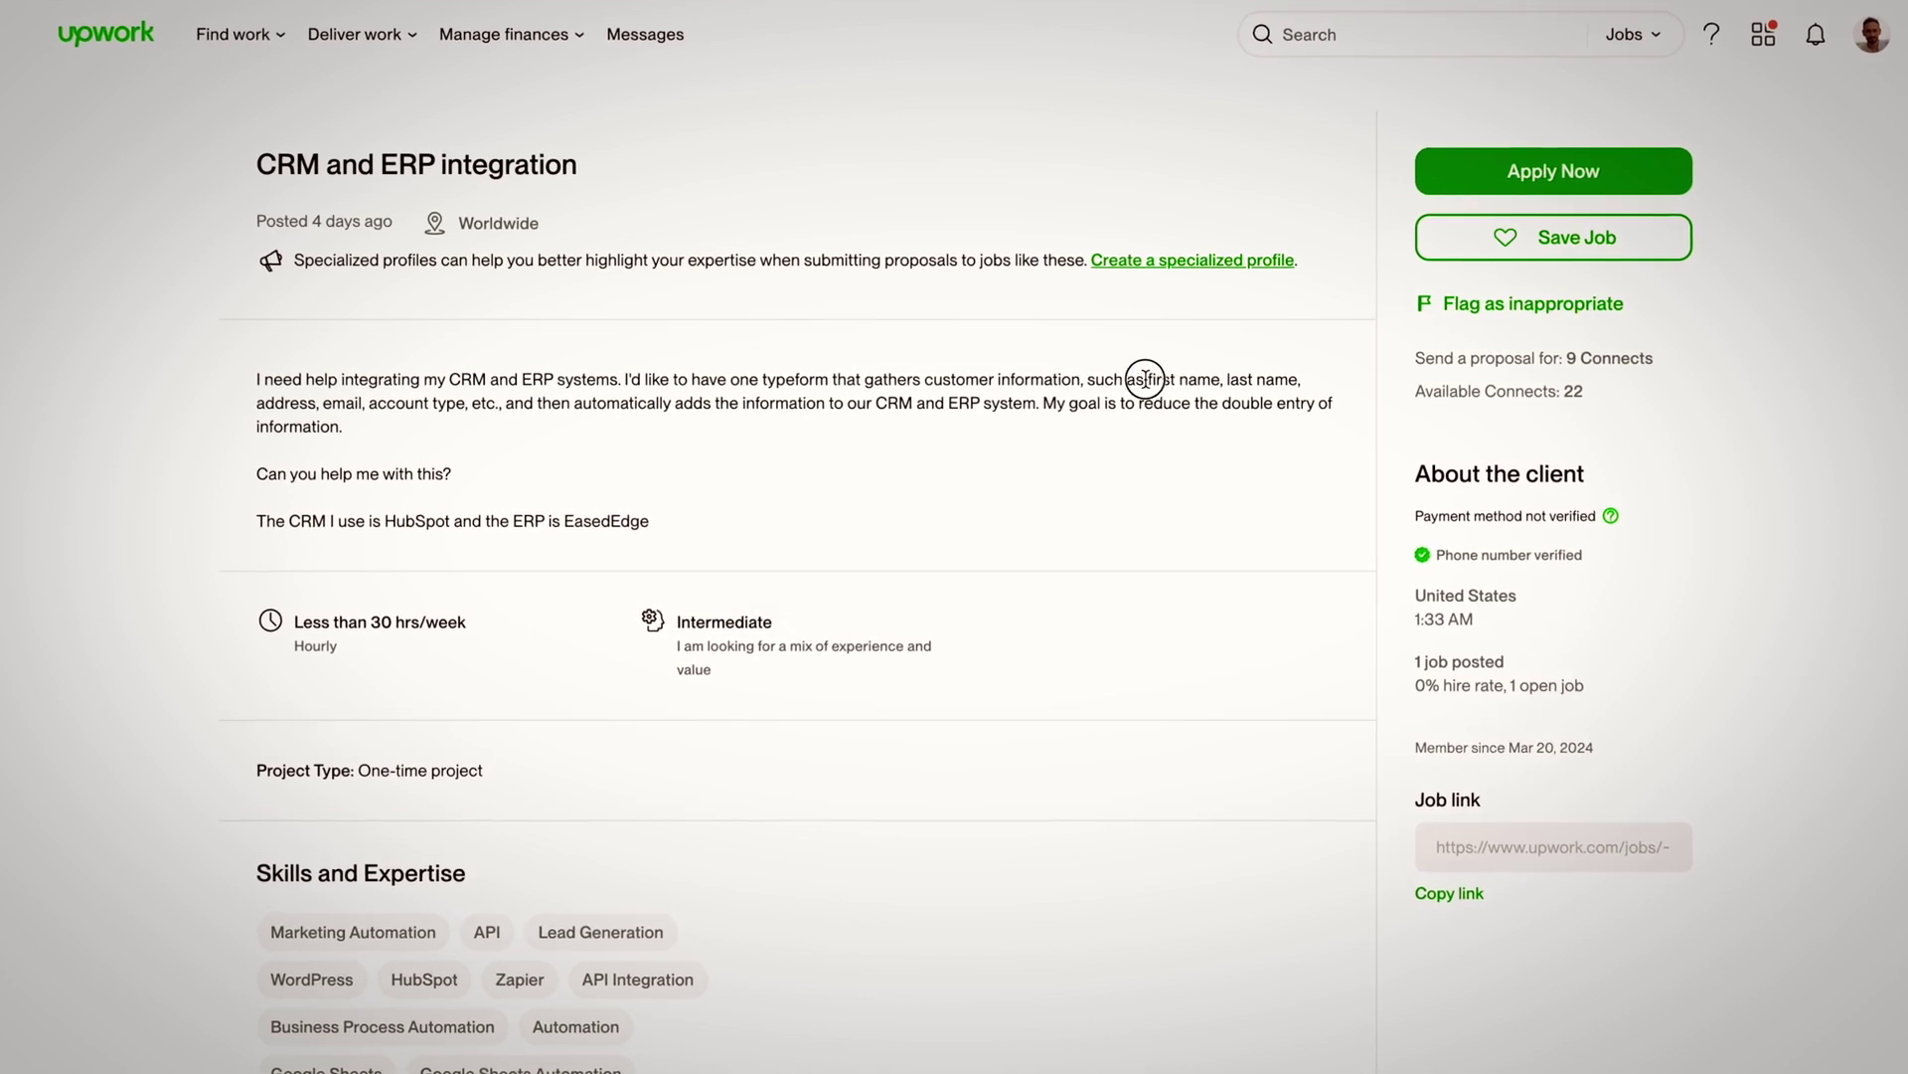
drag(1130, 377, 514, 405)
click(912, 414)
click(995, 411)
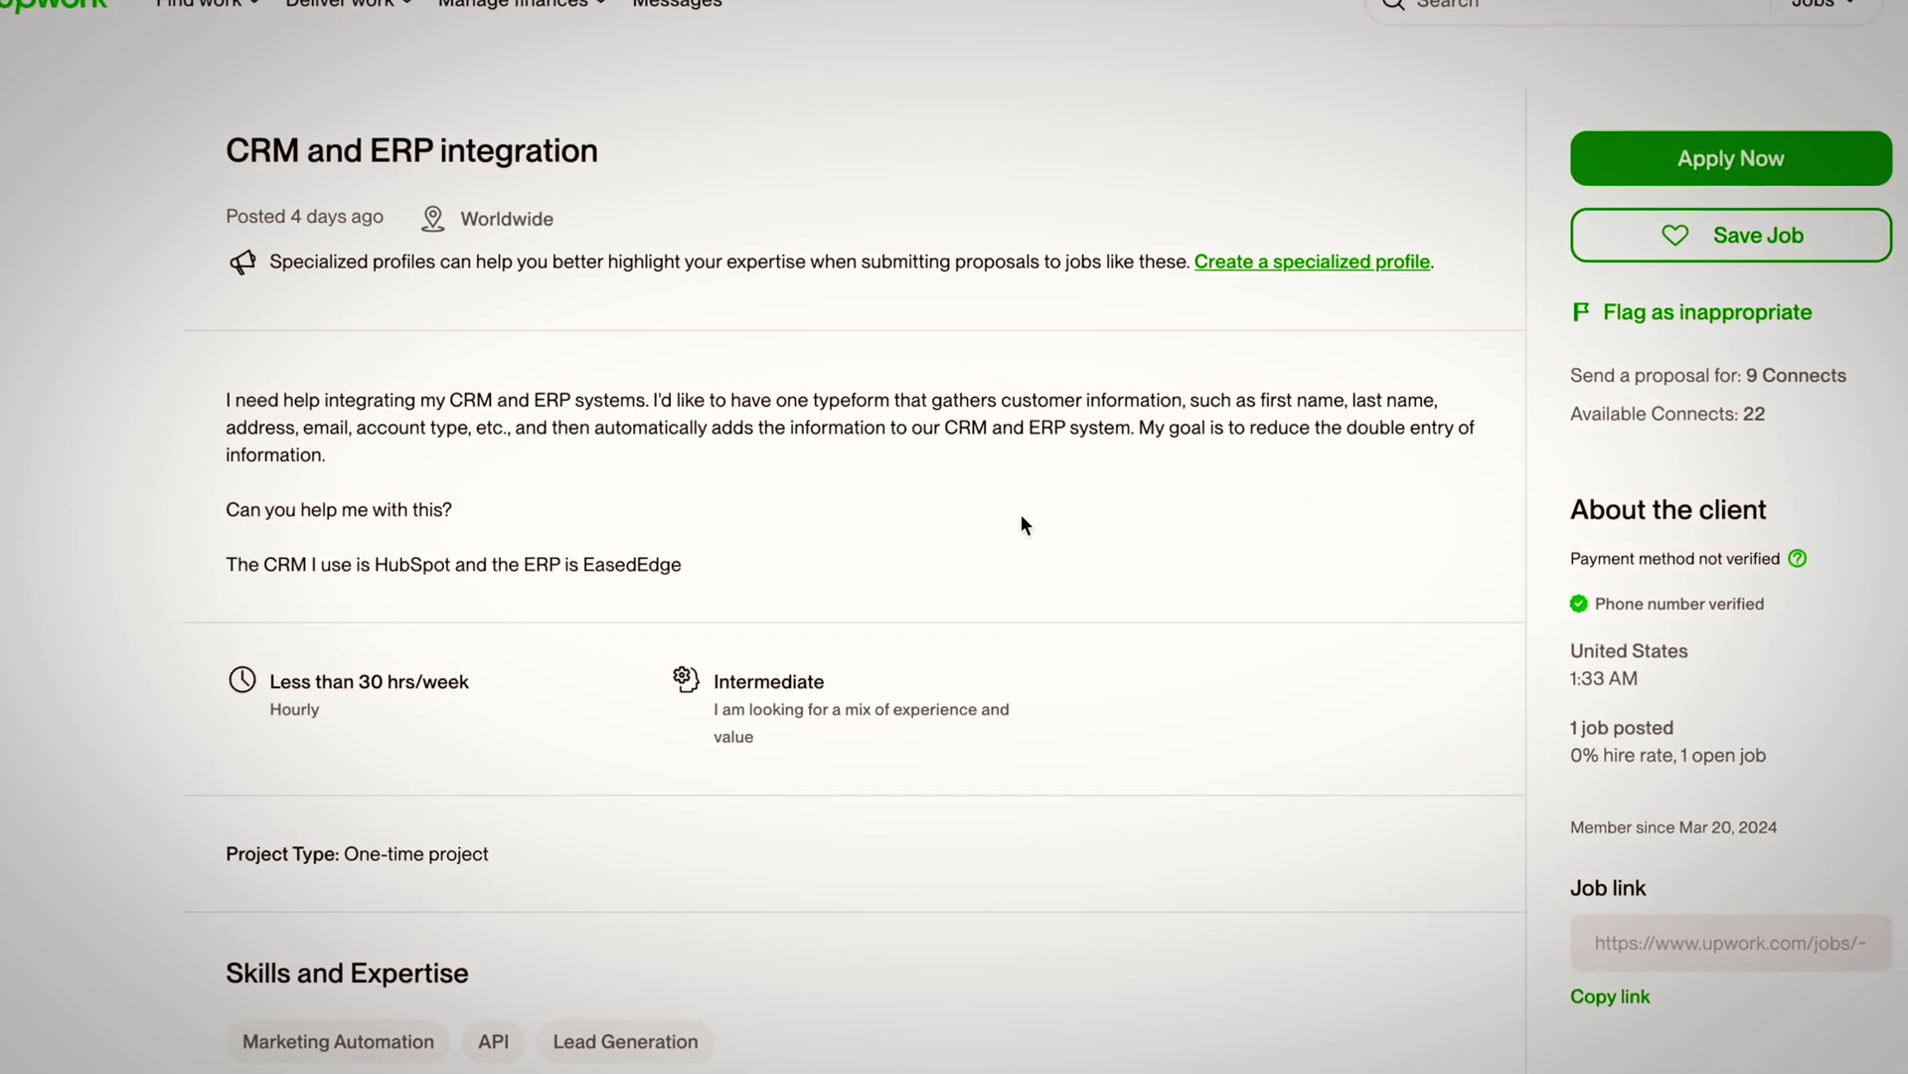
double_click(413, 571)
click(415, 597)
click(502, 559)
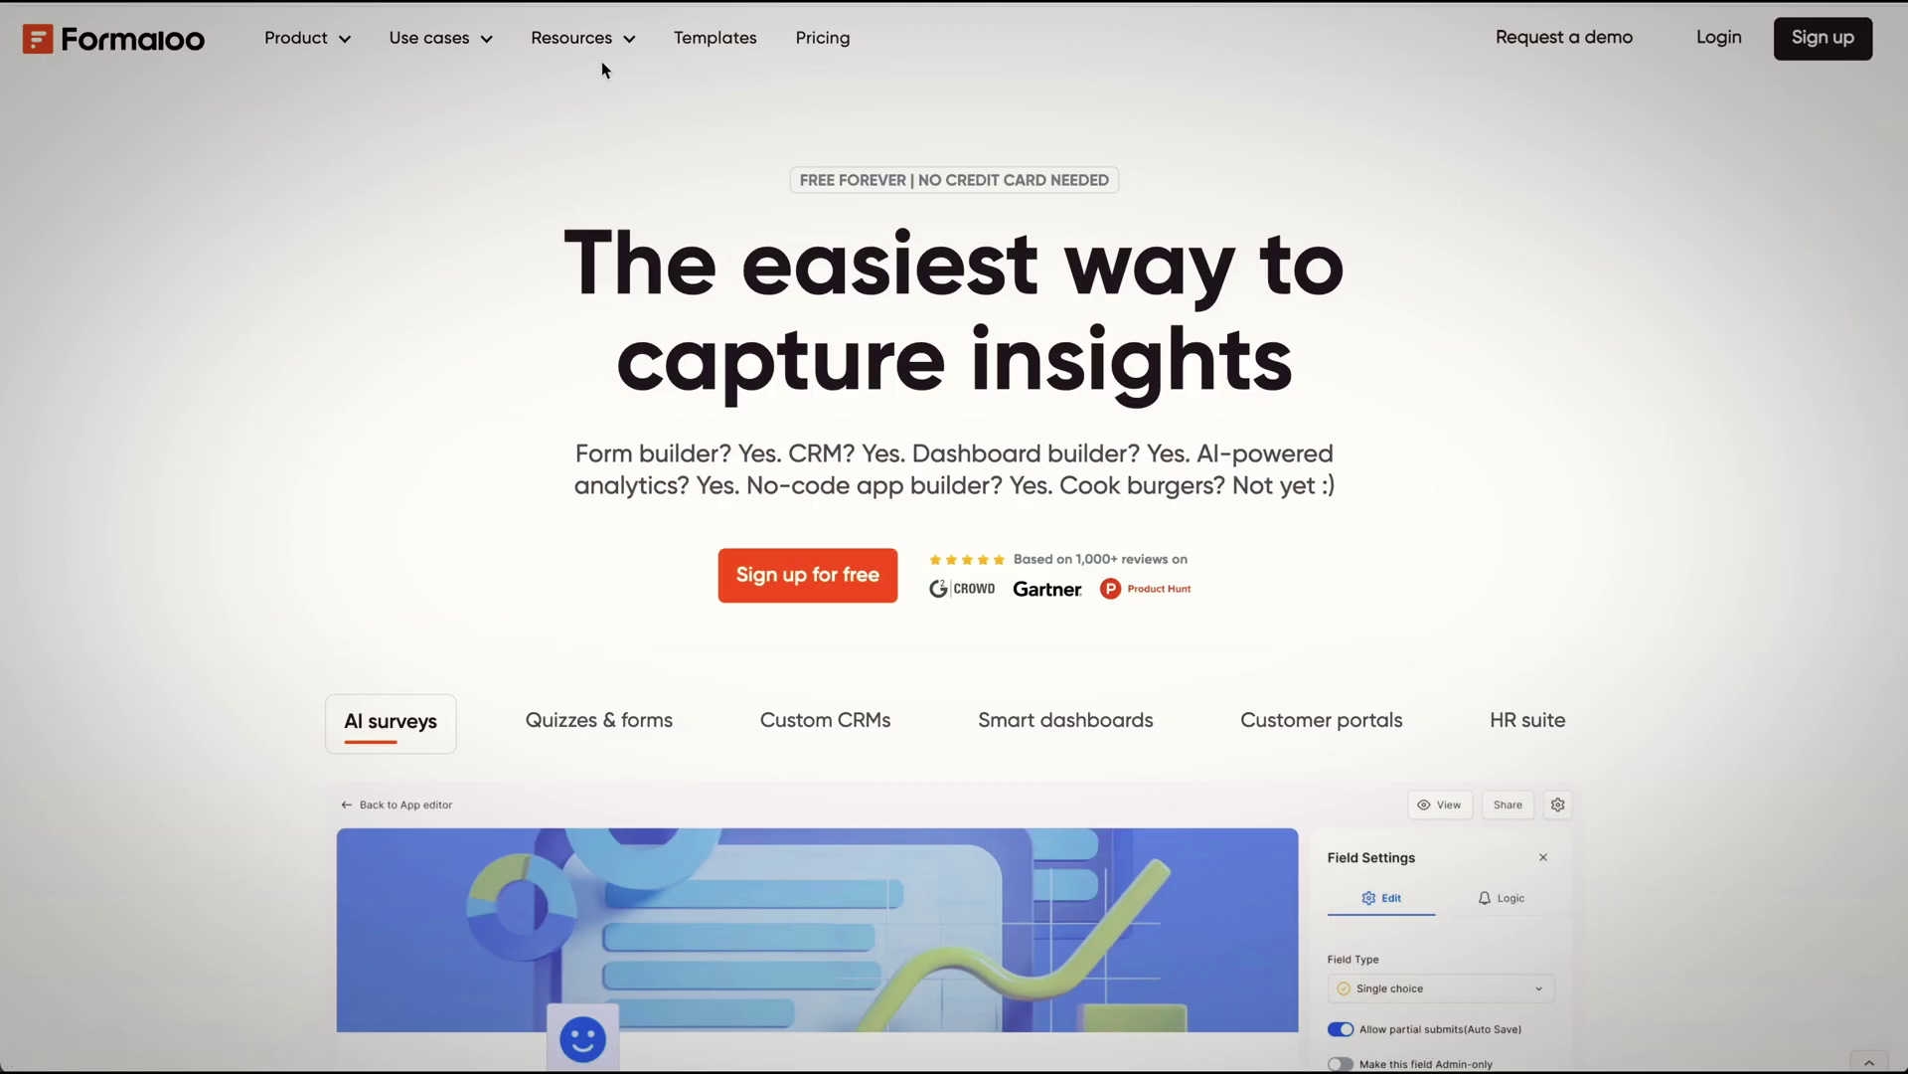
Step: Search the Formaloo templates for 'lead gen' and open the Lead generation form template
click(722, 39)
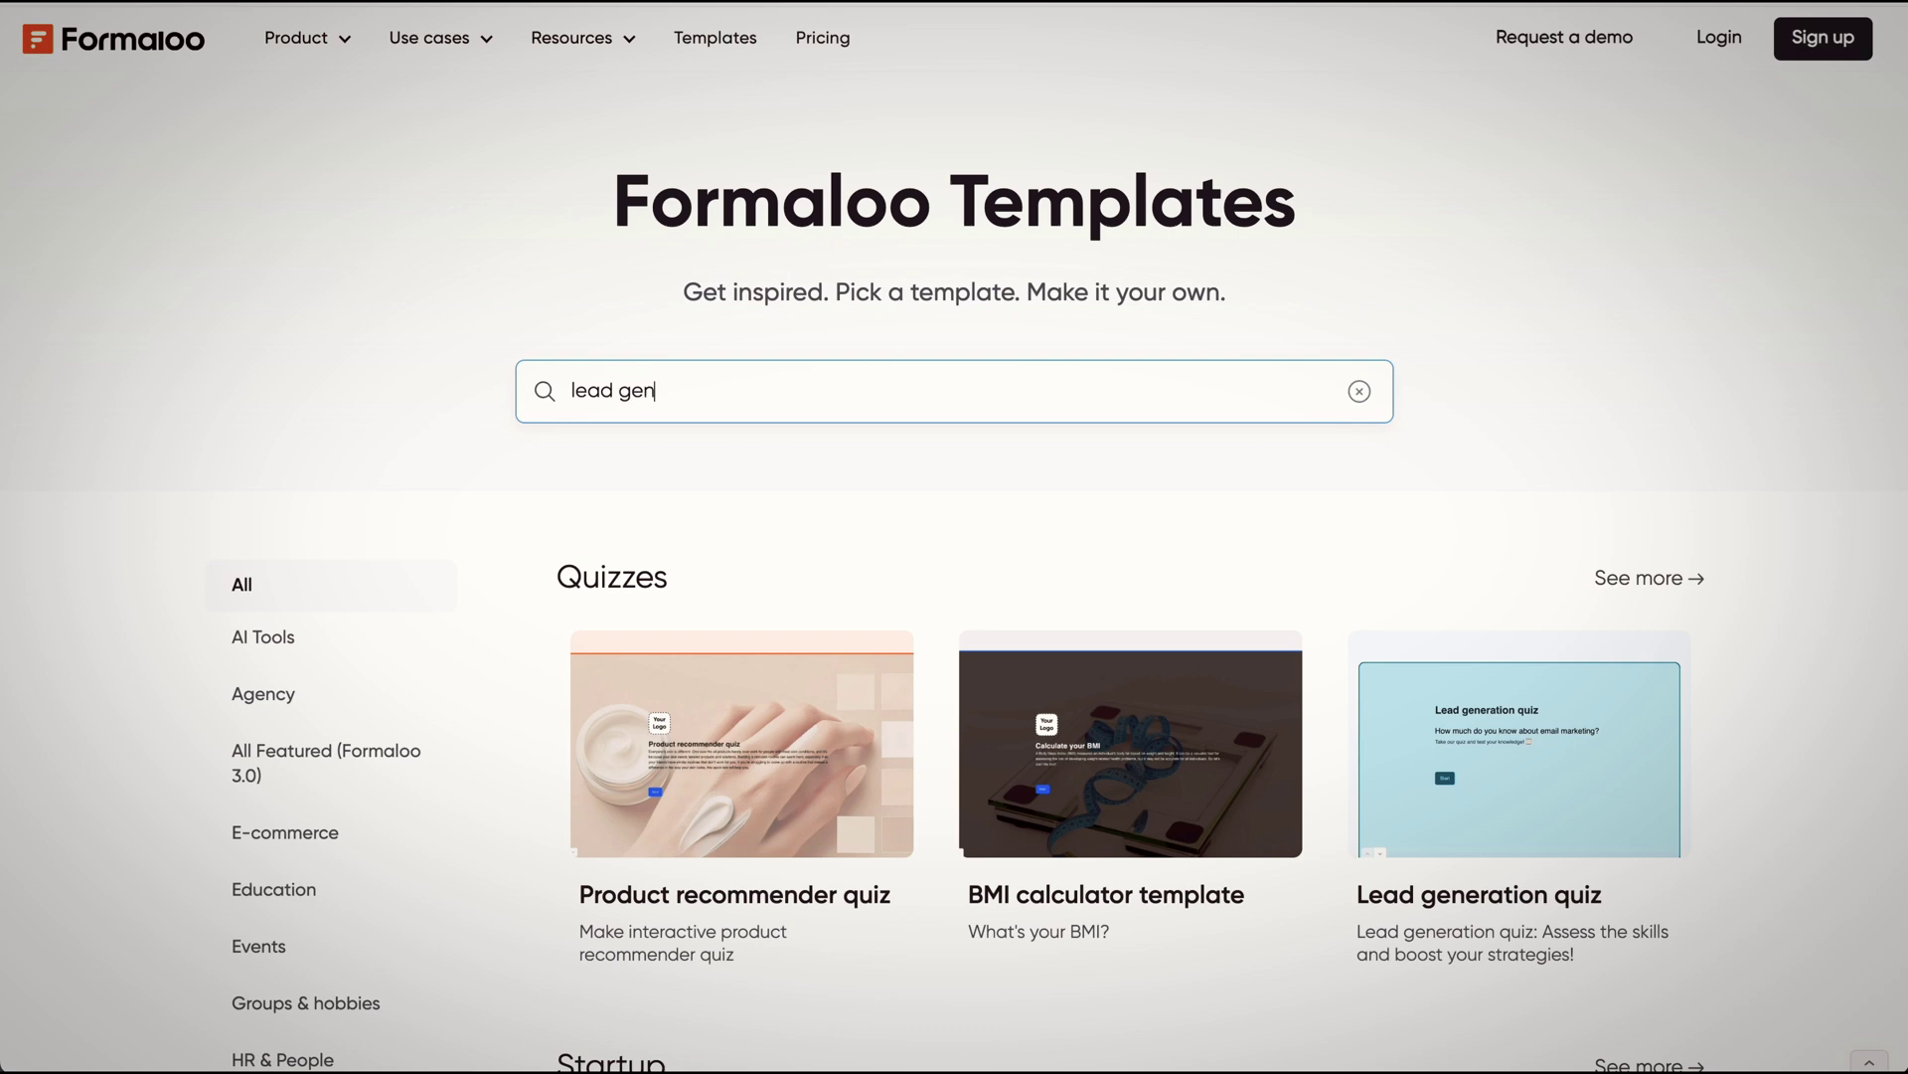
key(Return)
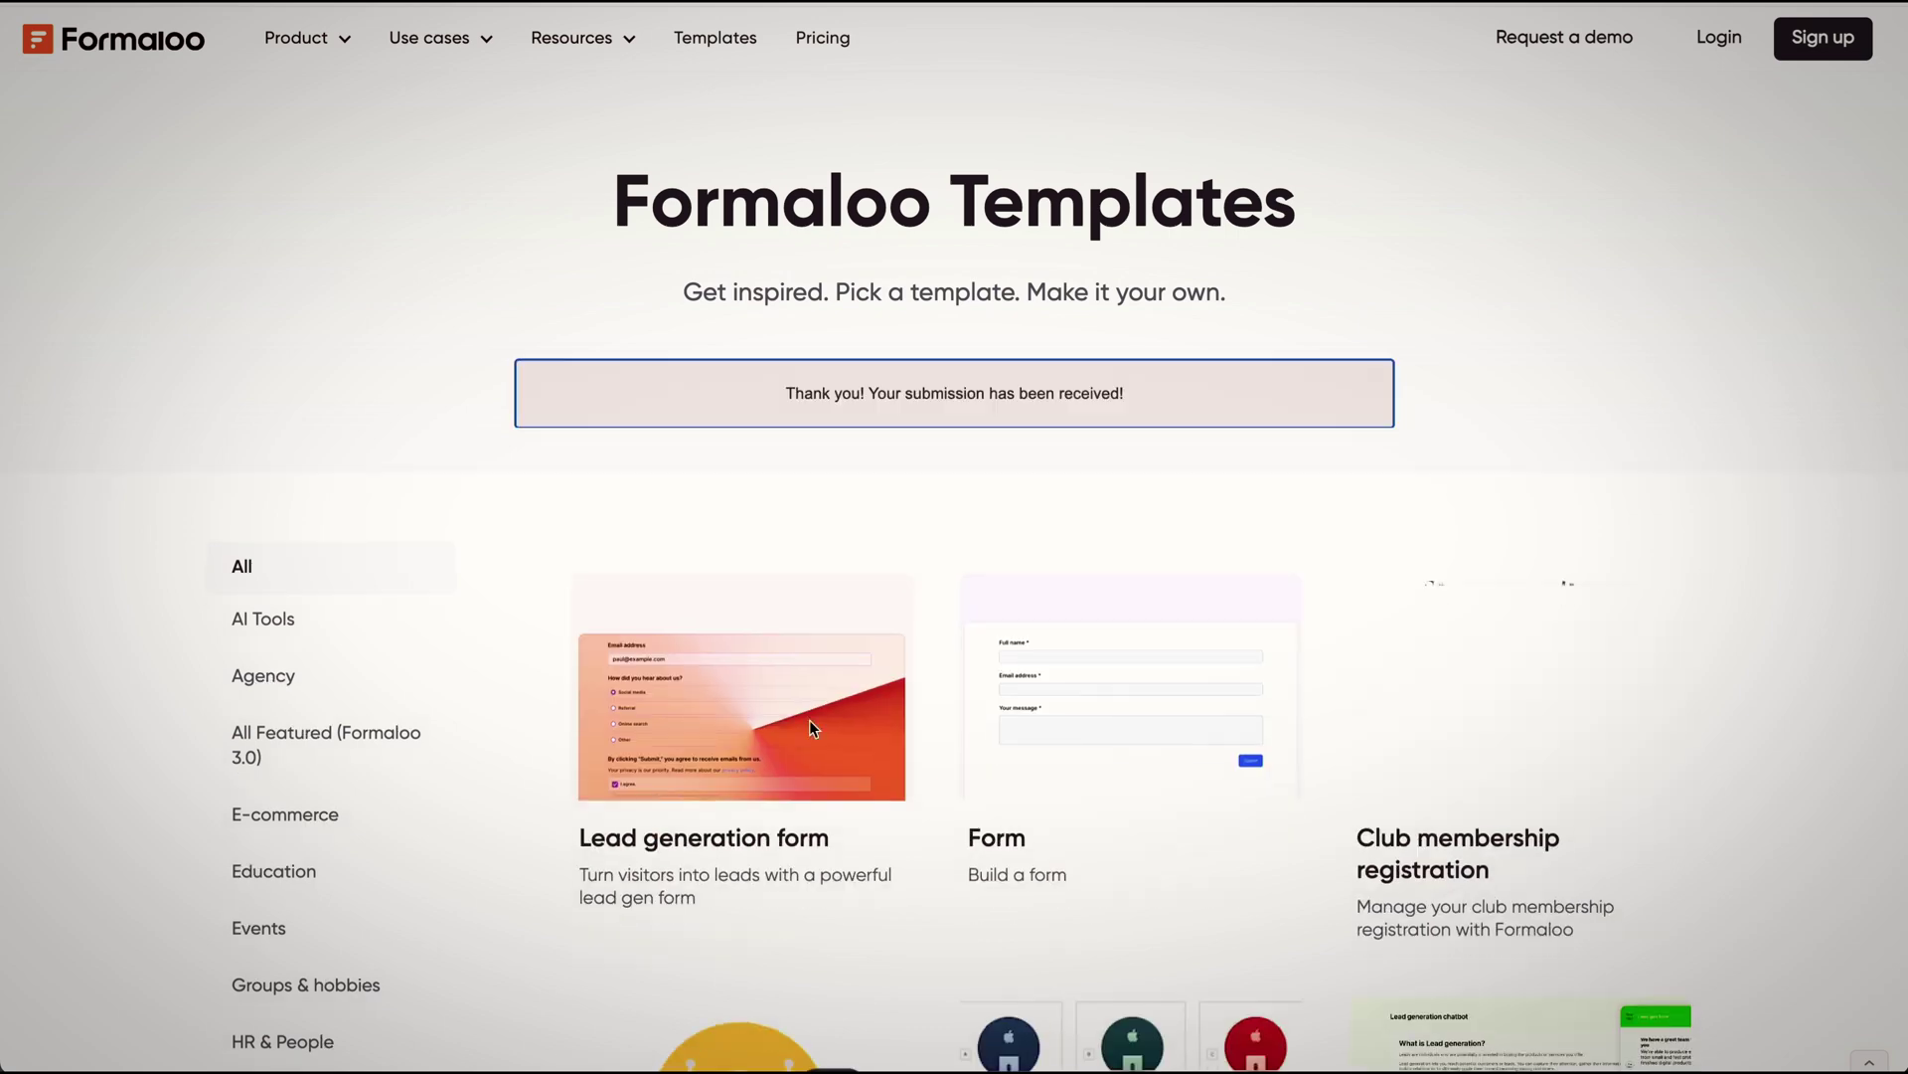
scroll(780, 509, down, 3)
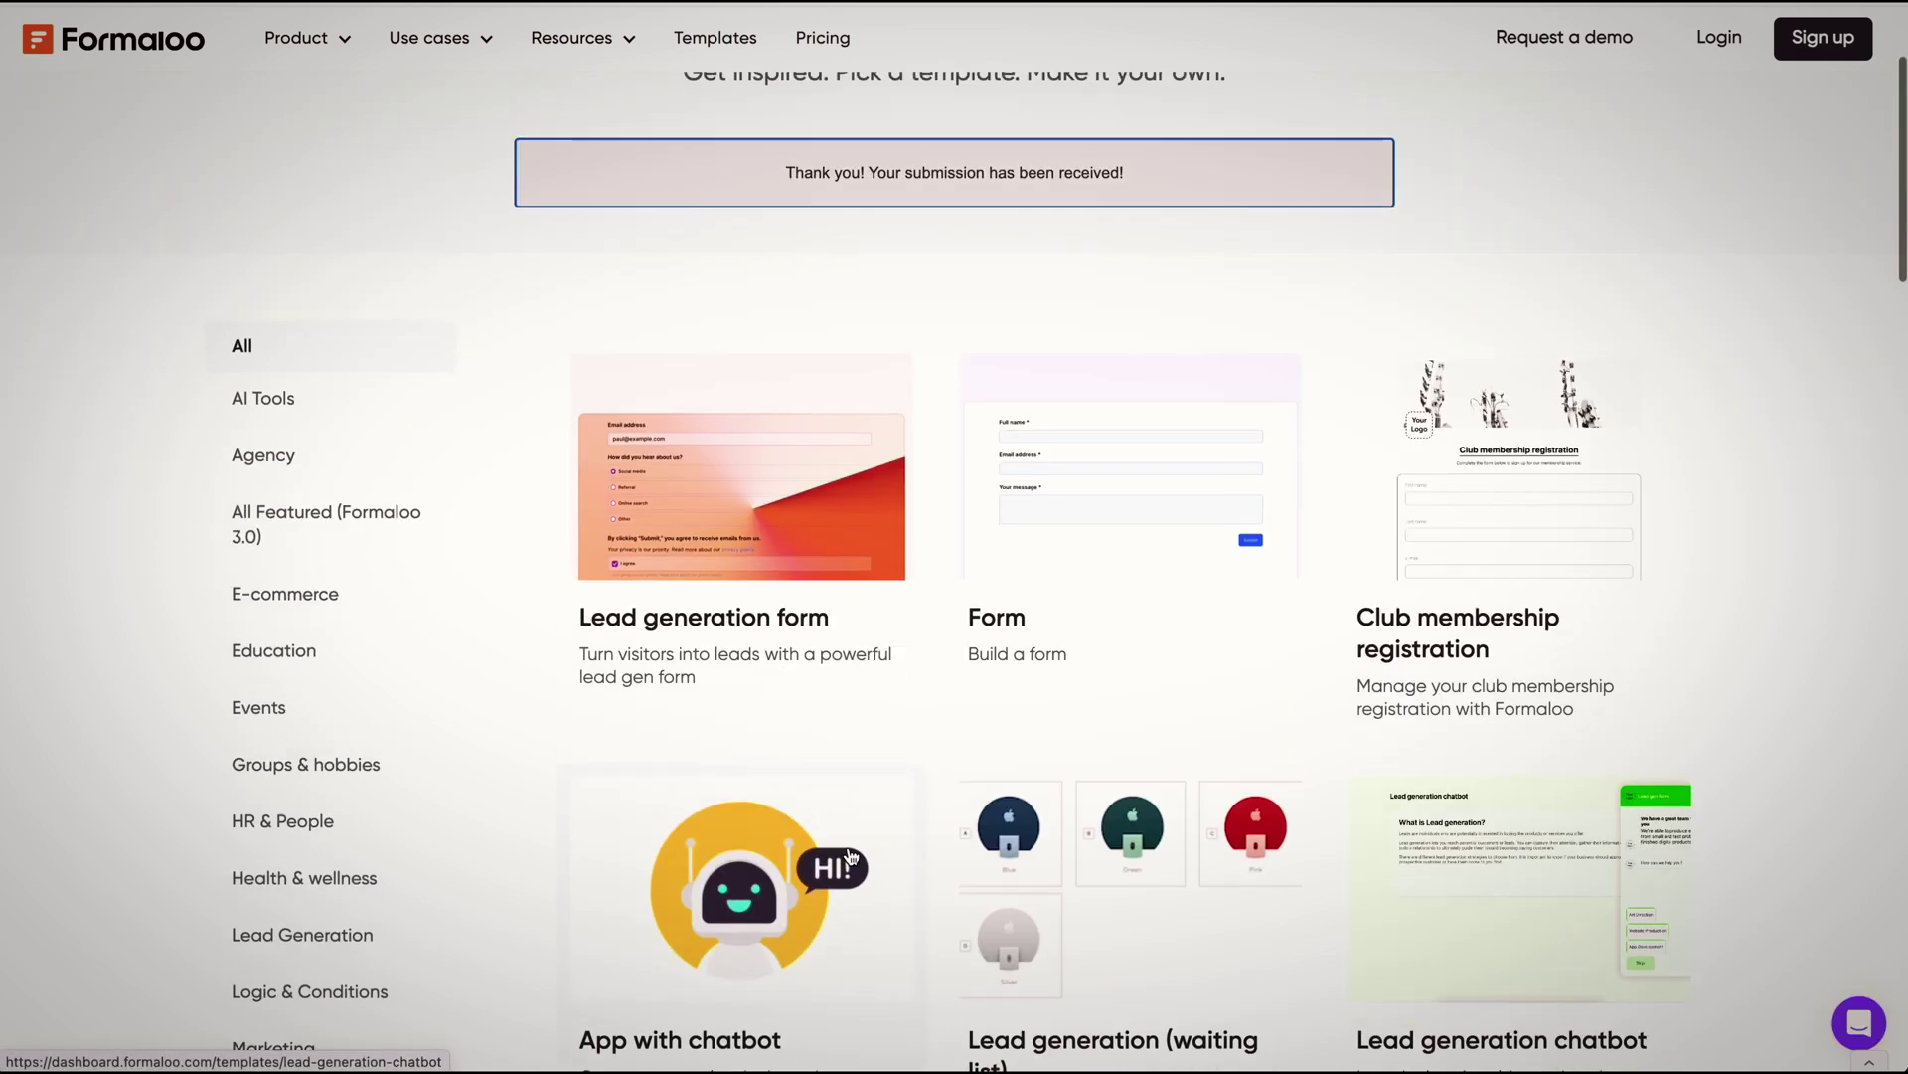
click(763, 524)
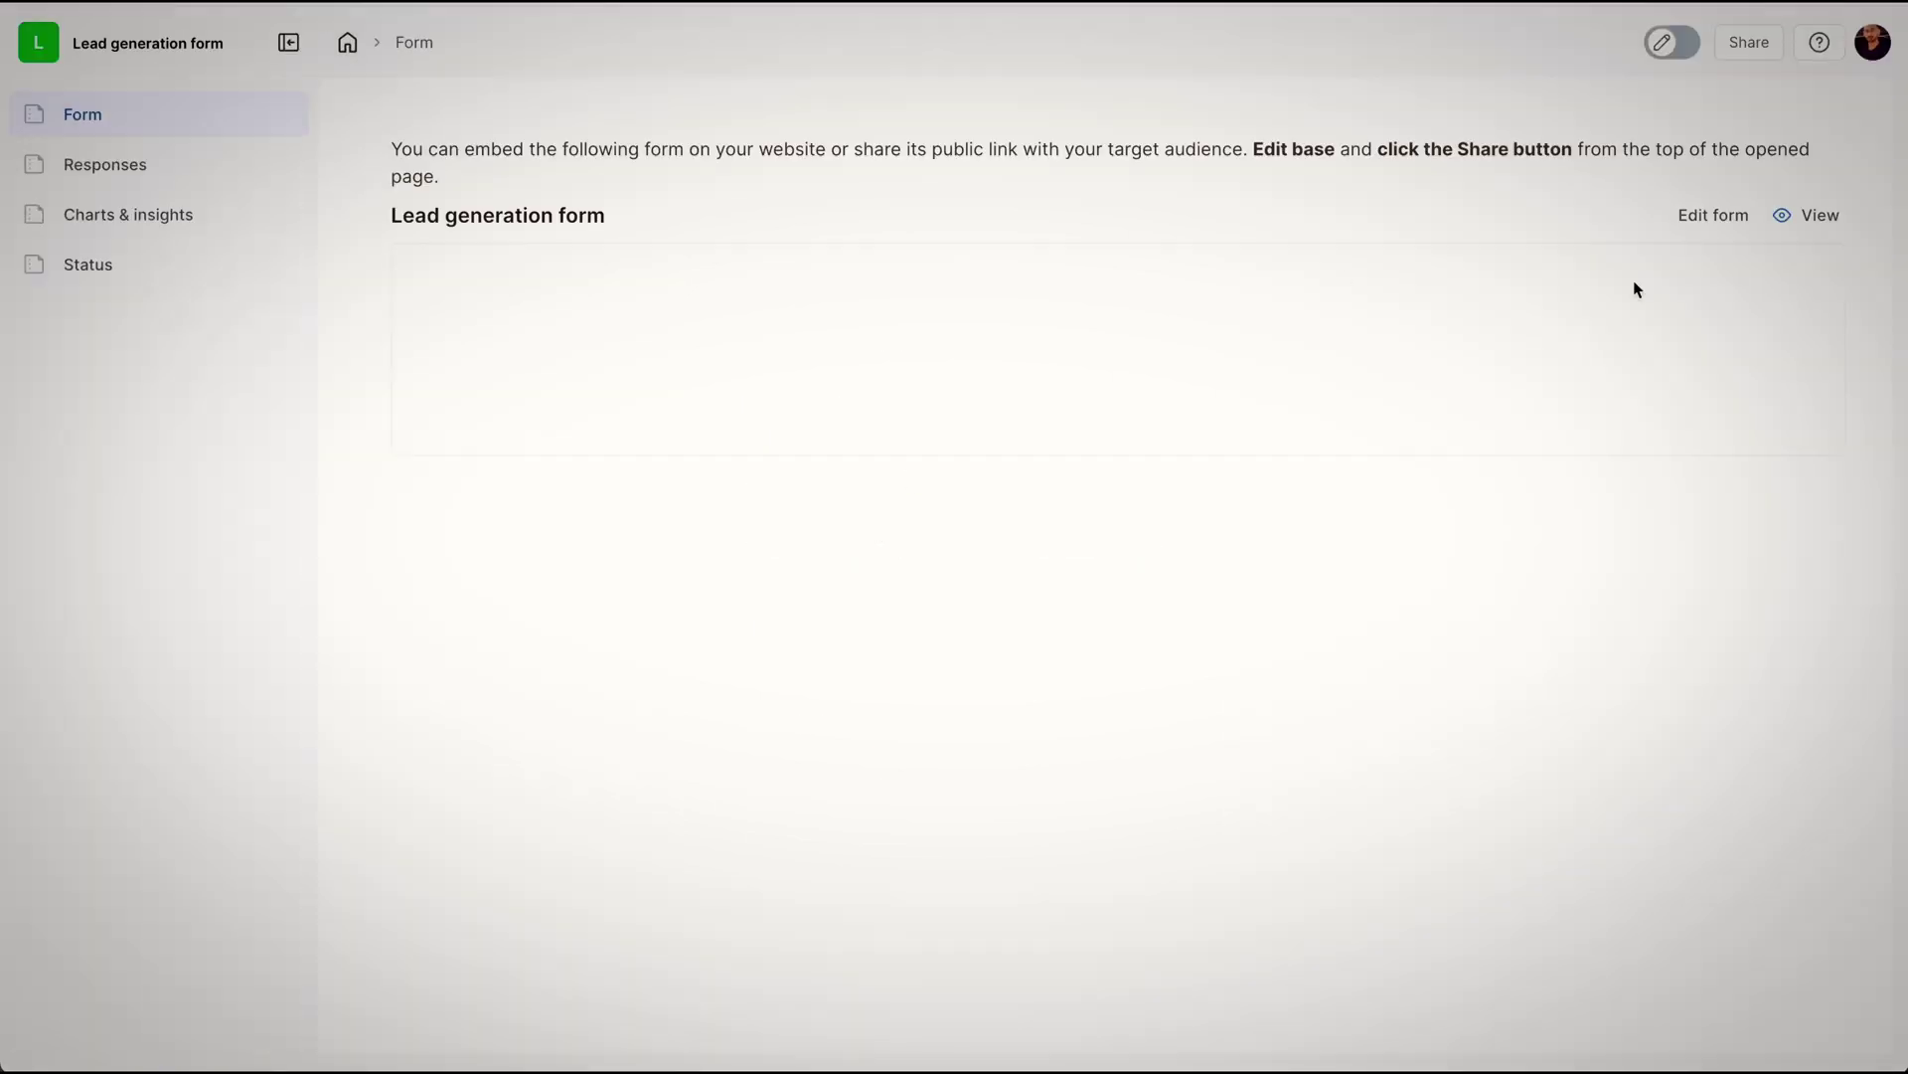
Step: Rename the Name field to First Name and add a Last Name text field below it
click(1735, 227)
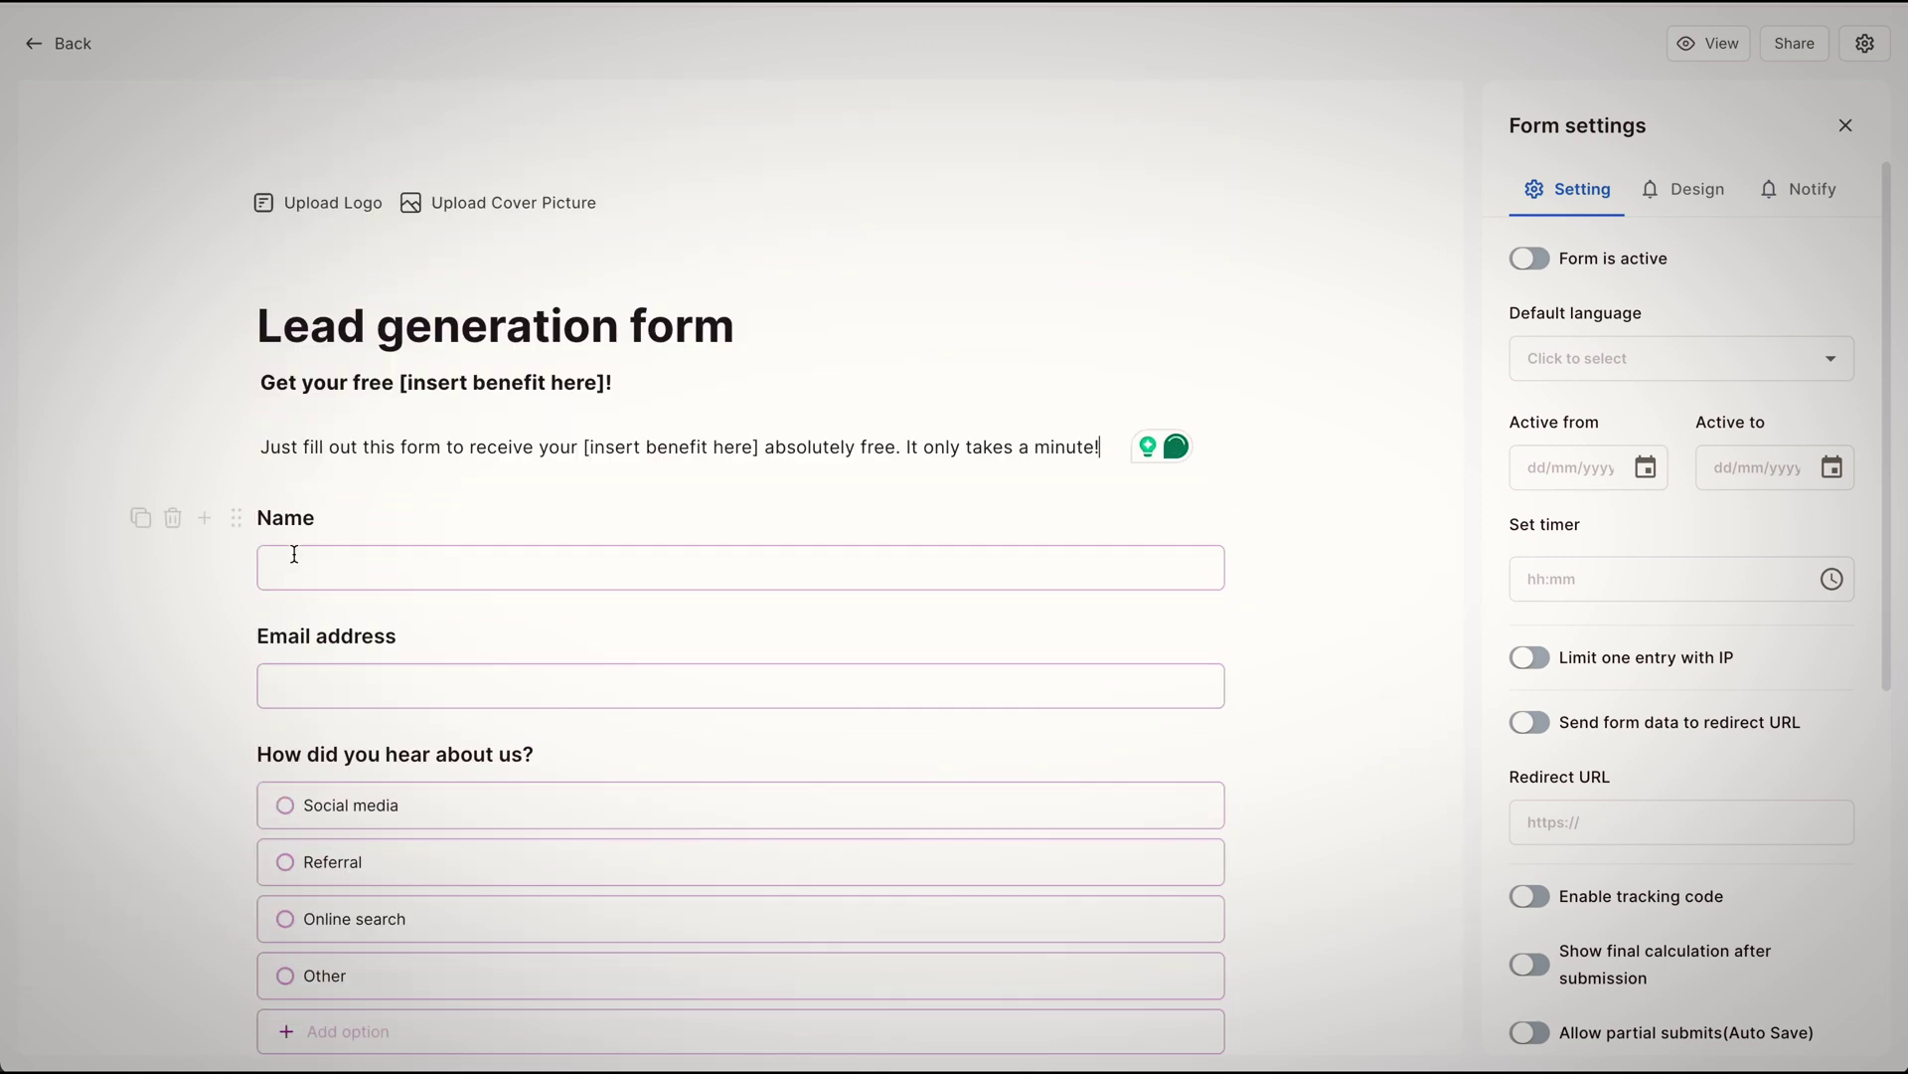
click(321, 518)
text(Frist)
key(Return)
click(372, 636)
Step: Delete the 'How did you hear about us' question
scroll(305, 798, down, 2)
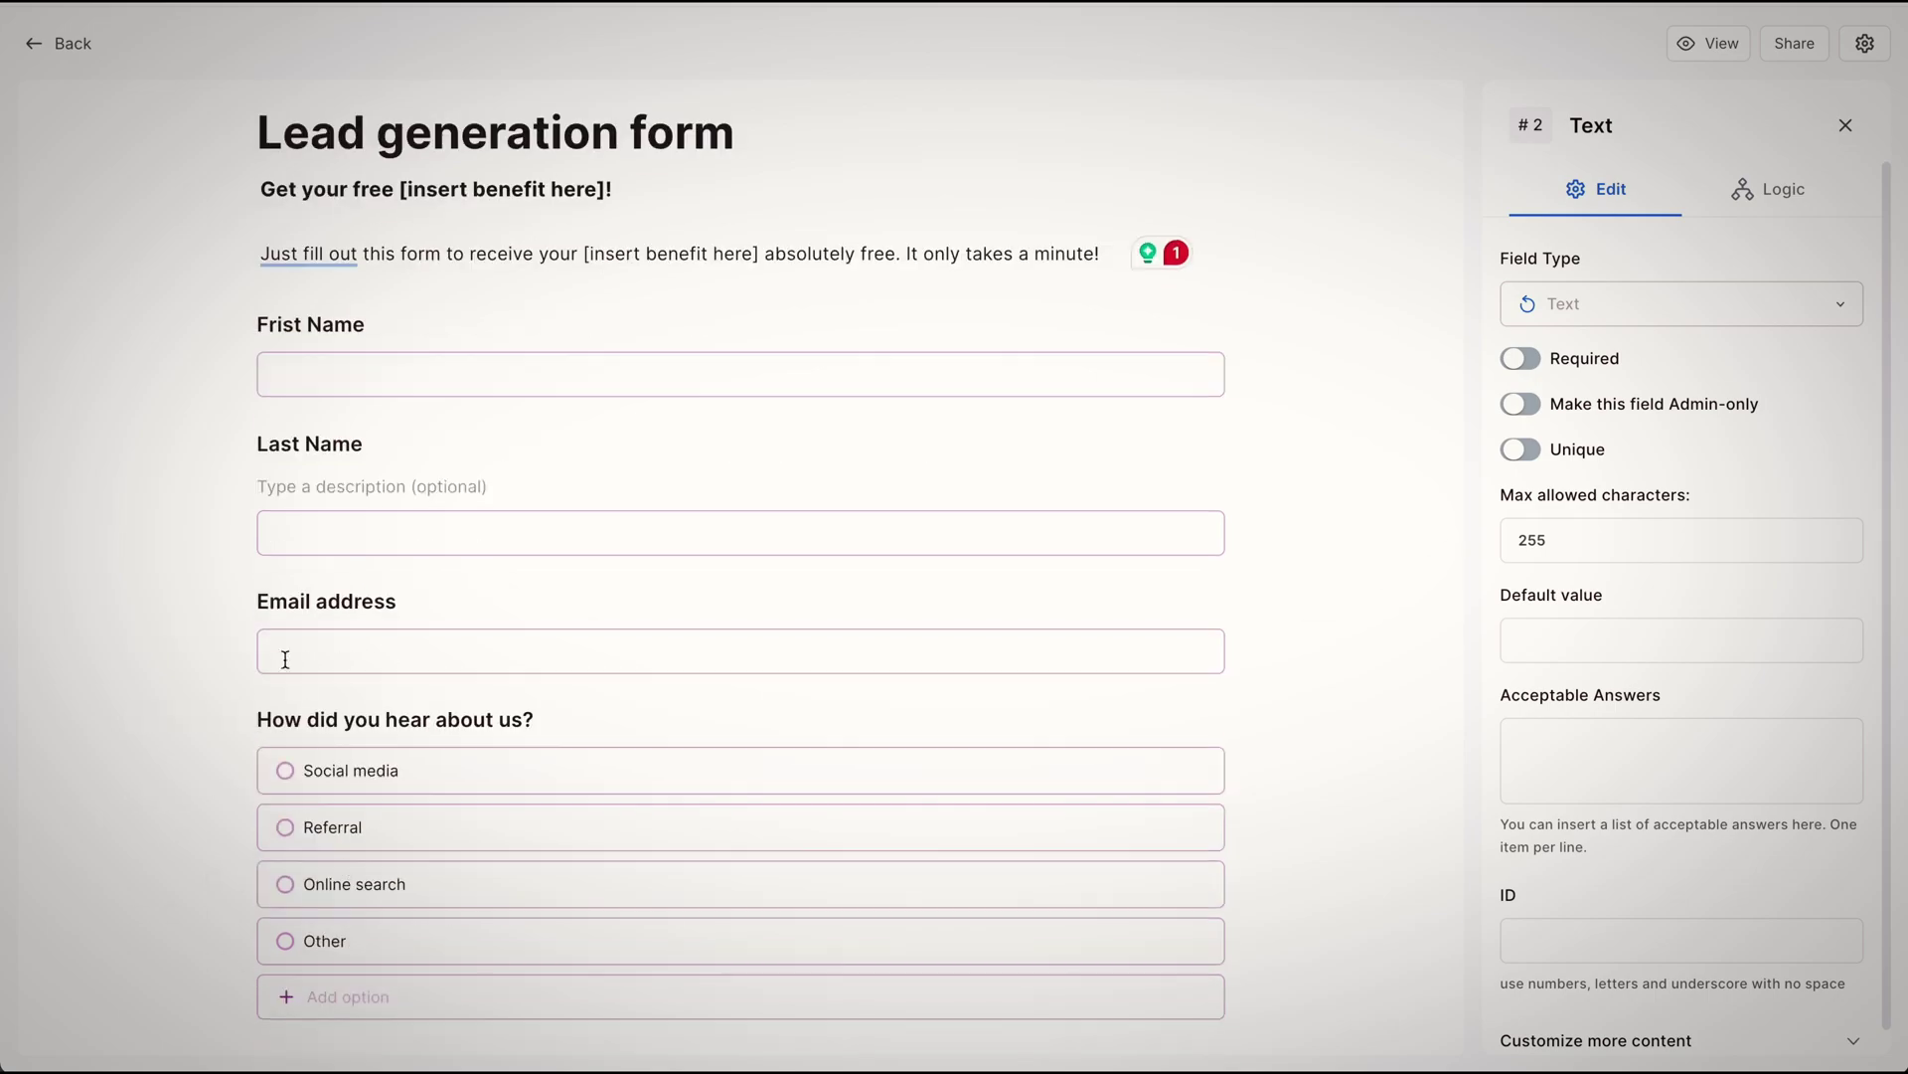
click(298, 677)
click(172, 678)
click(1129, 613)
Step: Add a Company name text field above the consent block and make Lead status admin-only
scroll(359, 724, down, 2)
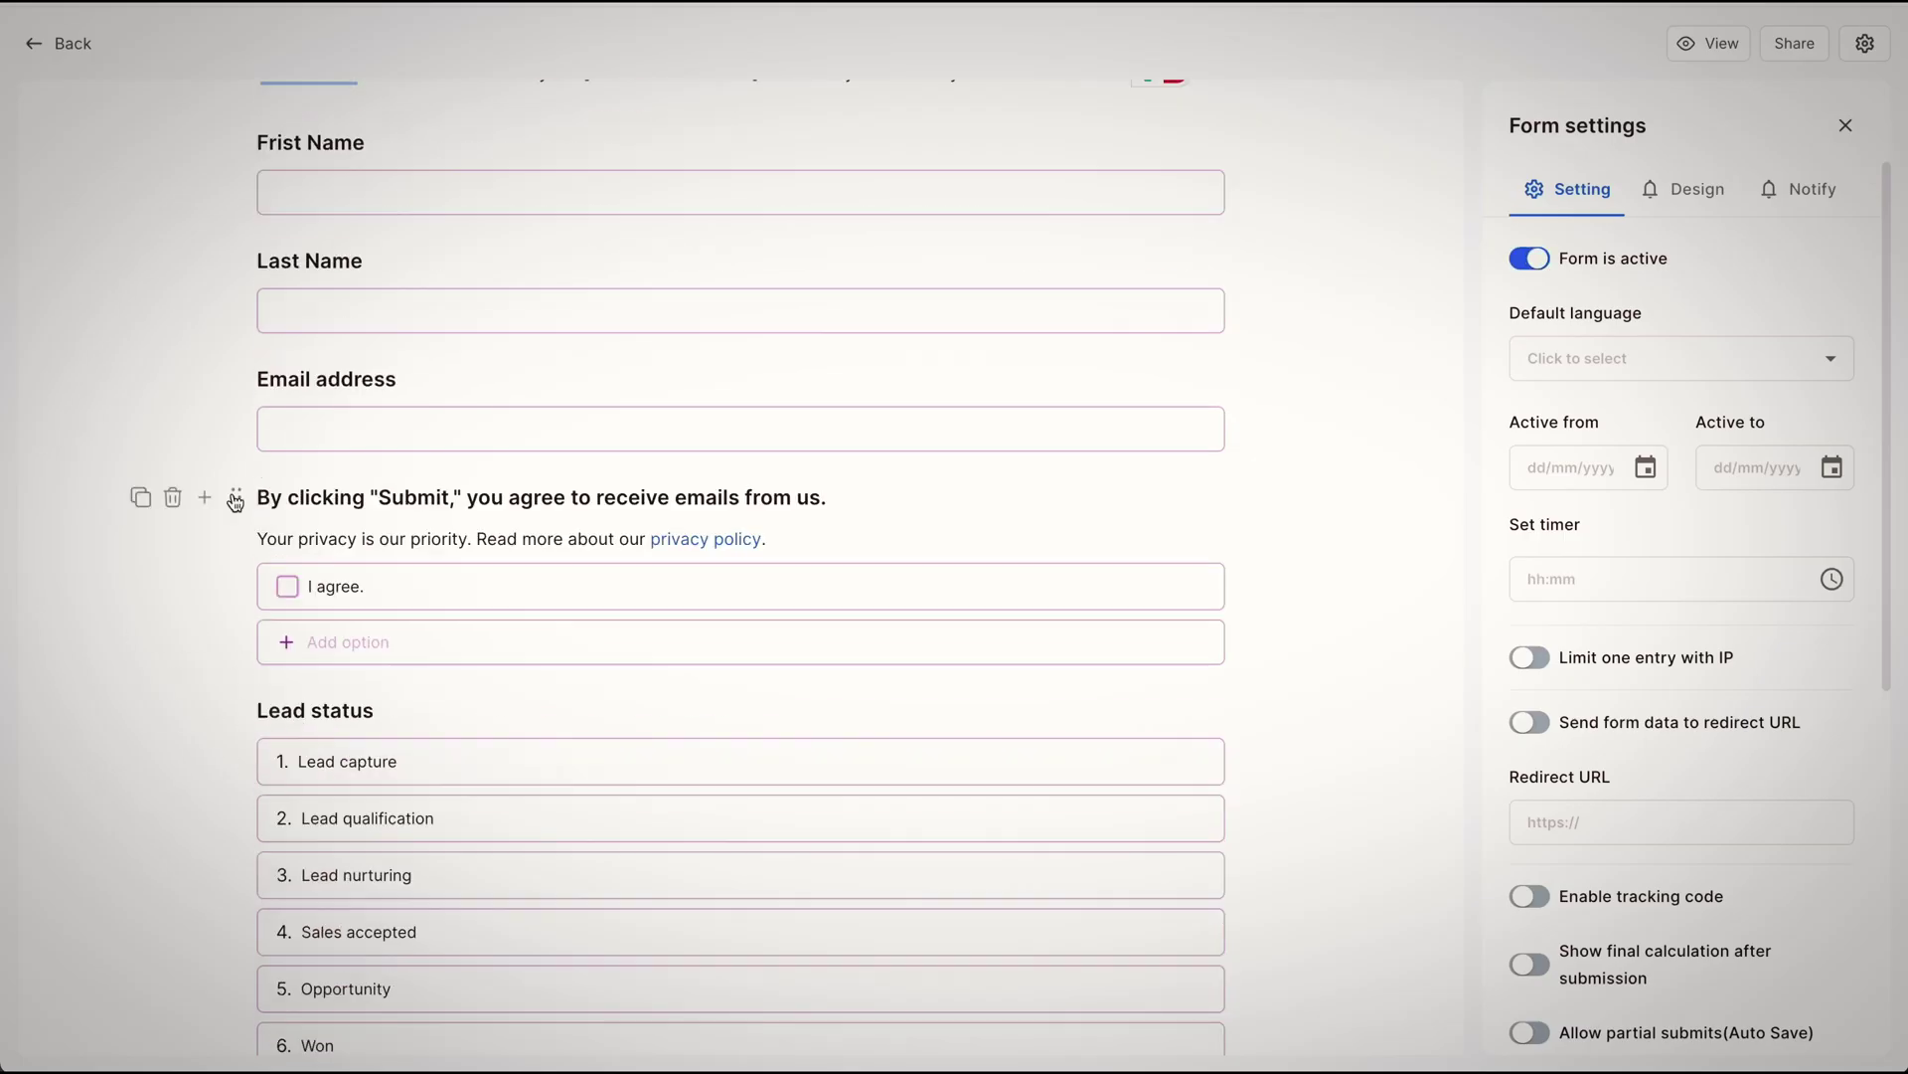
click(204, 498)
click(375, 647)
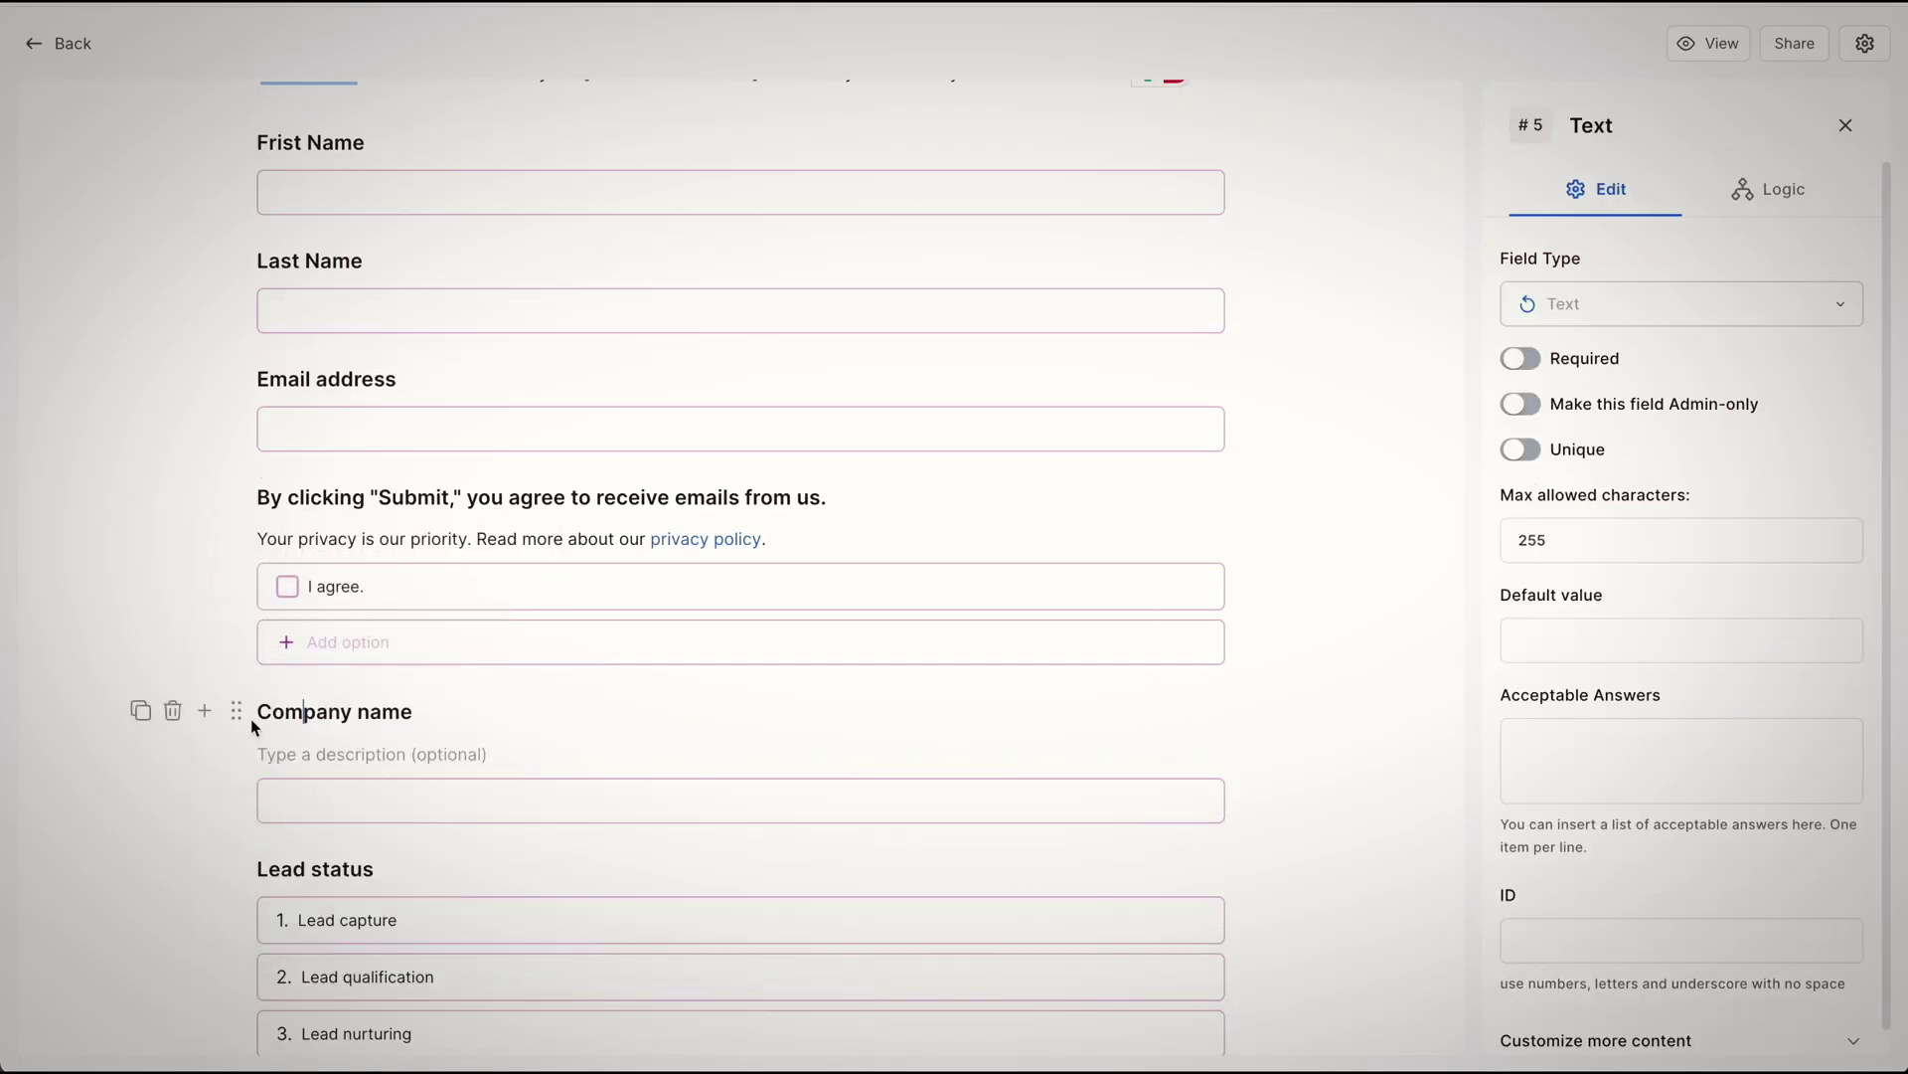
drag(242, 725, 243, 518)
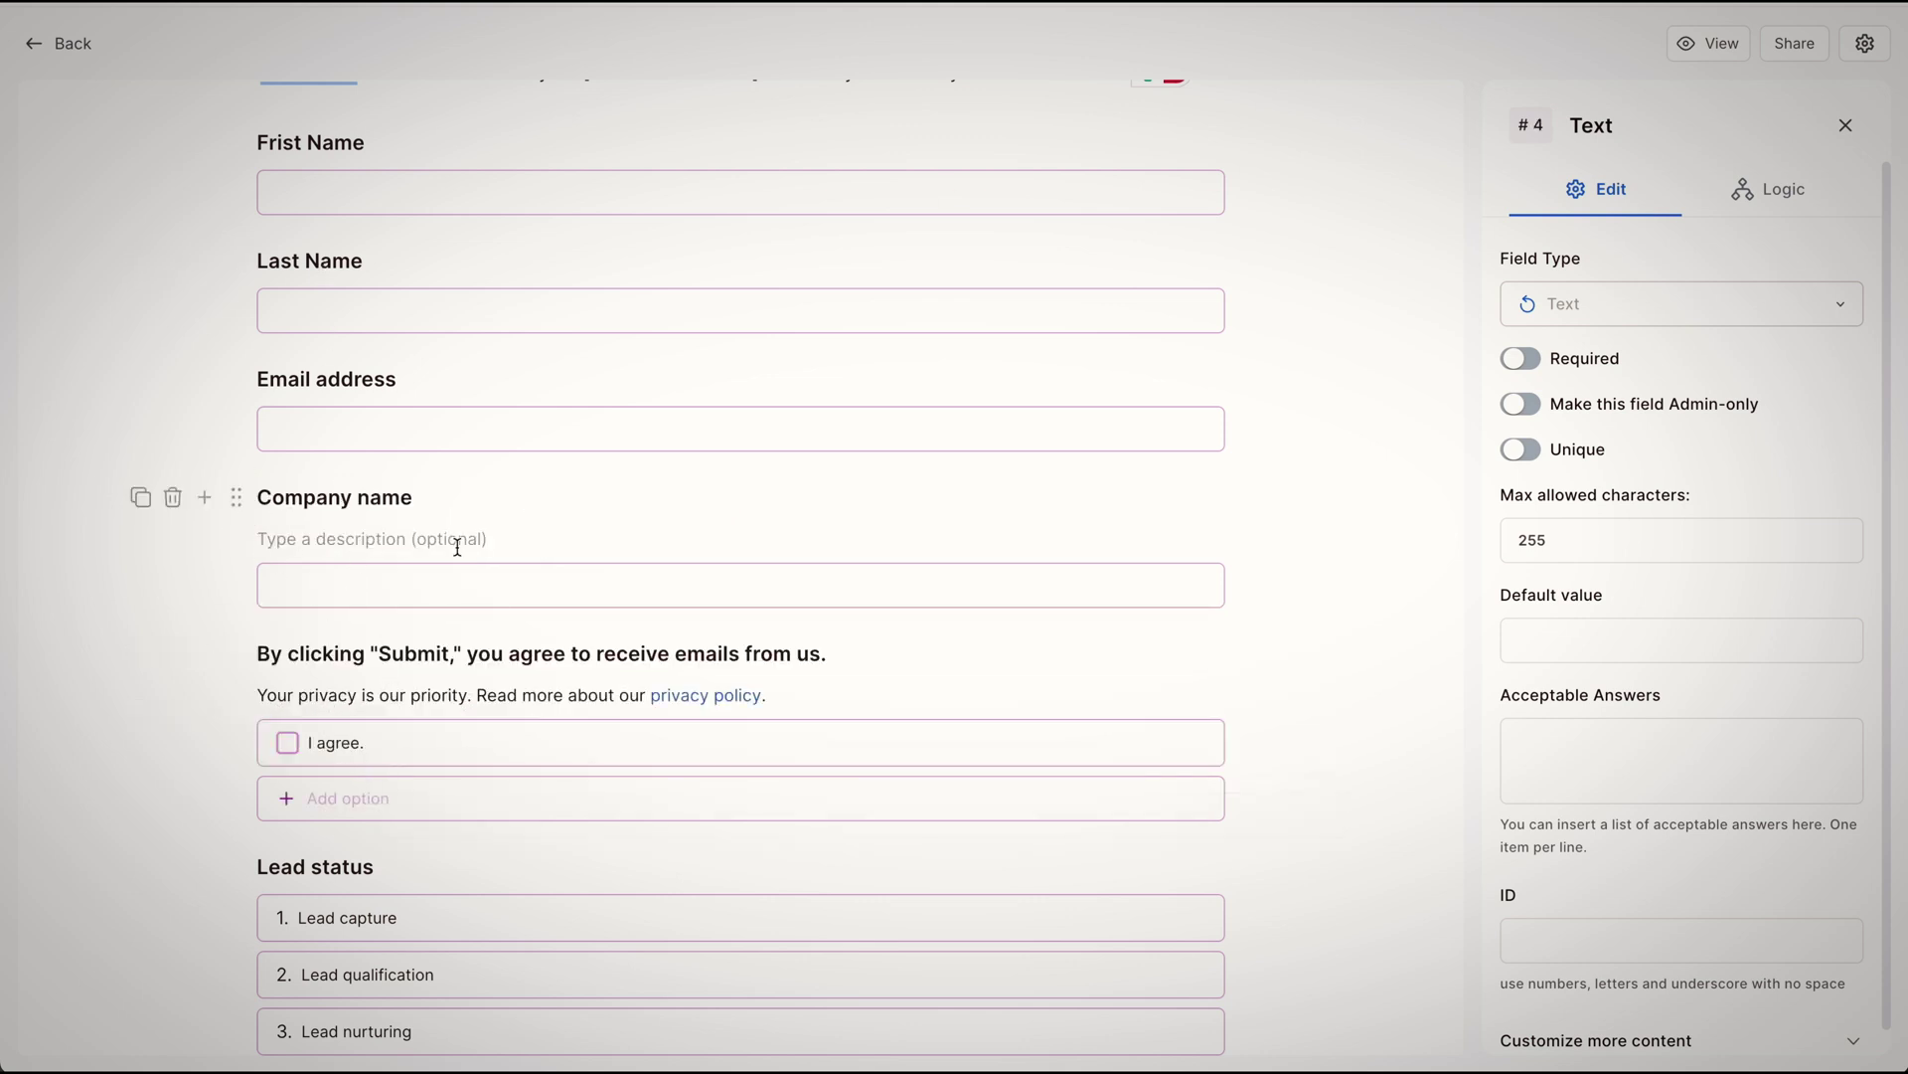
scroll(418, 796, down, 7)
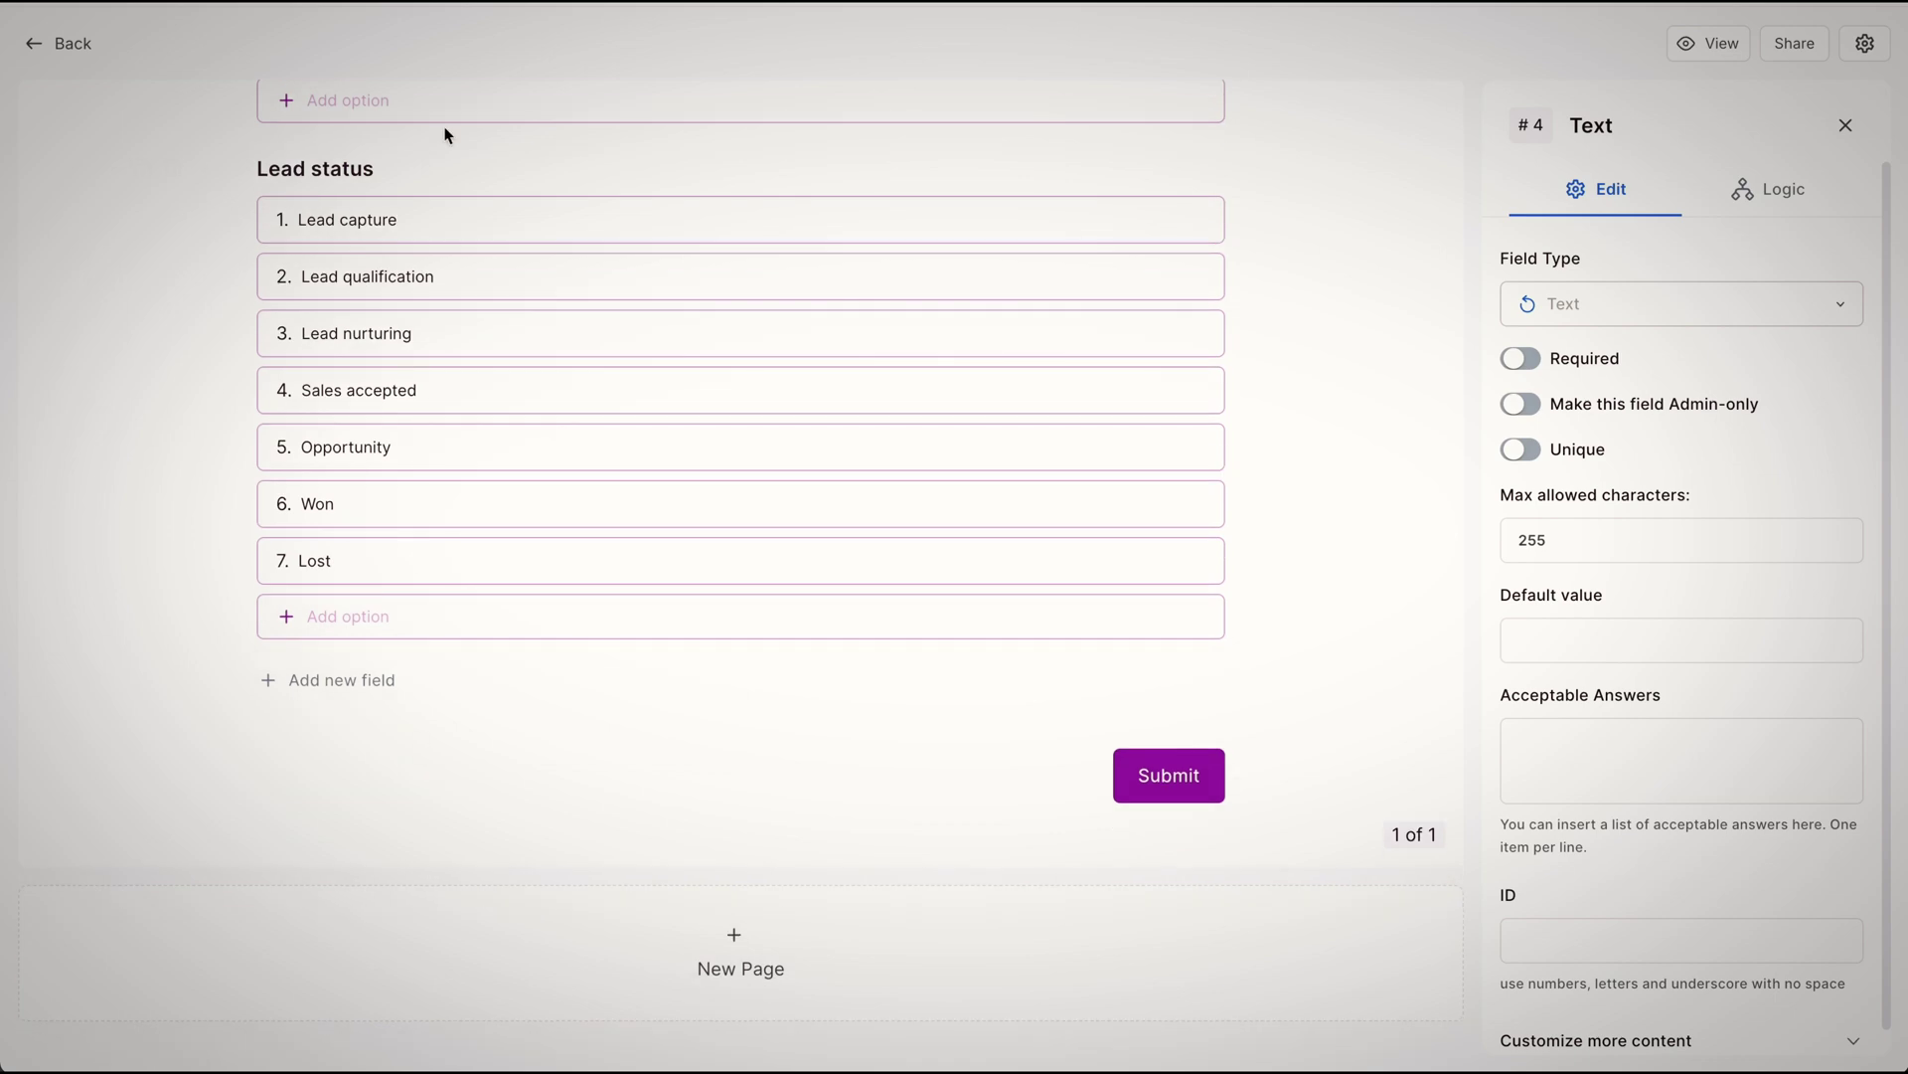
scroll(418, 324, up, 2)
click(691, 306)
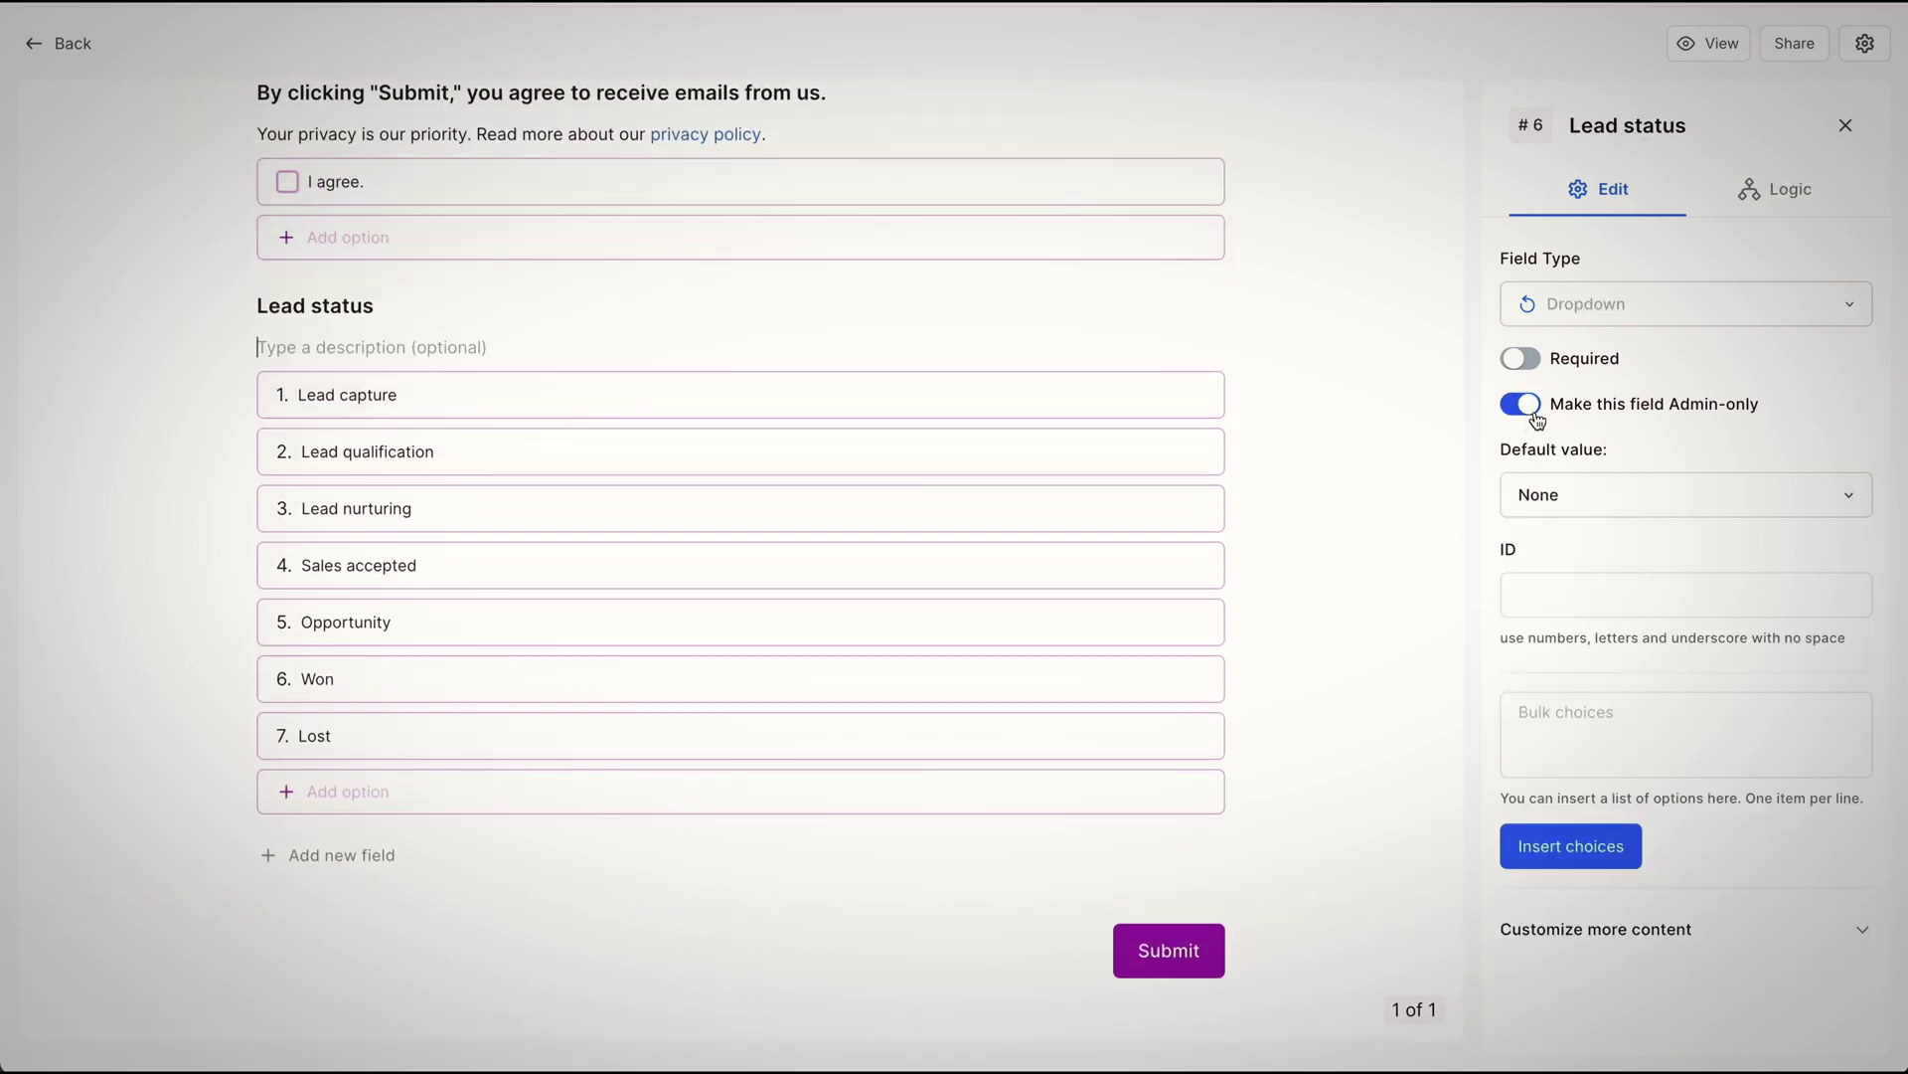
Step: Enable Receive Email notifications in the form's Notify settings, then exit the form editor
scroll(1010, 540, up, 5)
scroll(1013, 546, down, 6)
click(1864, 43)
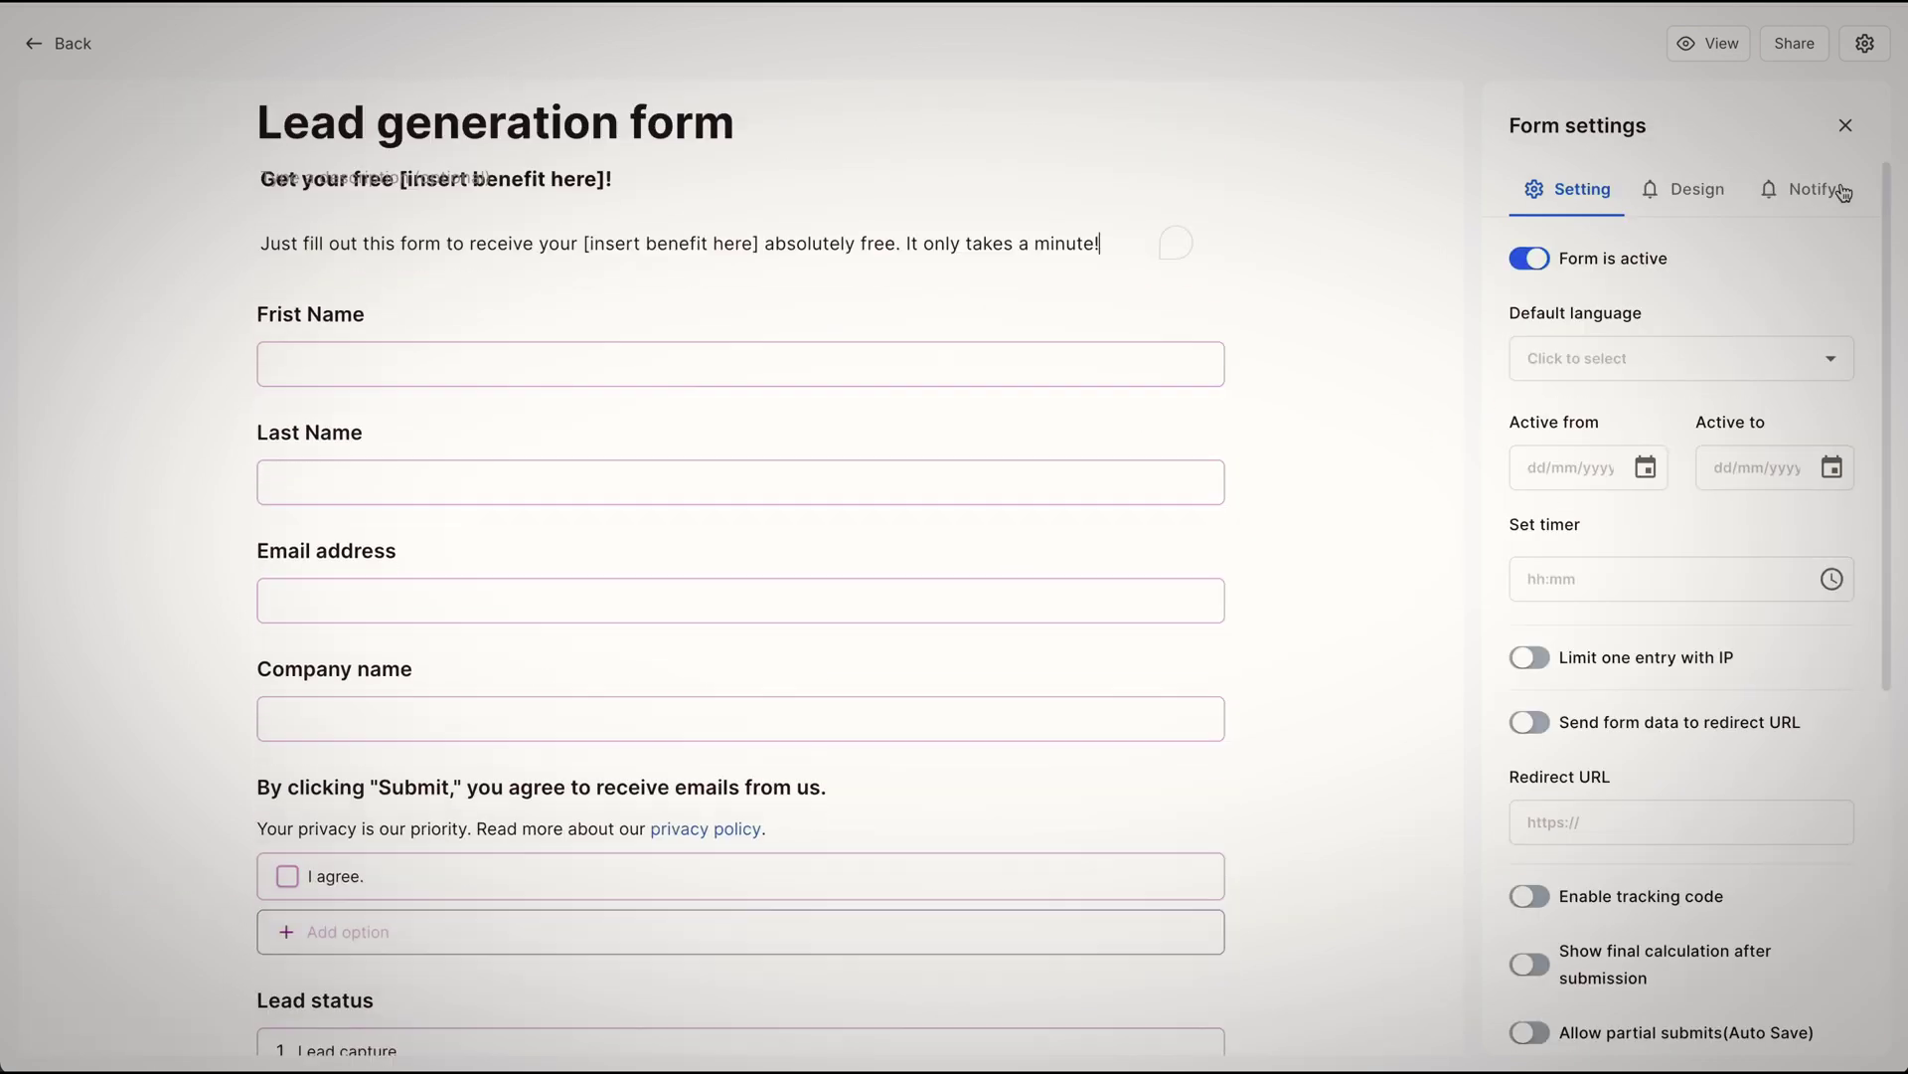
click(1817, 188)
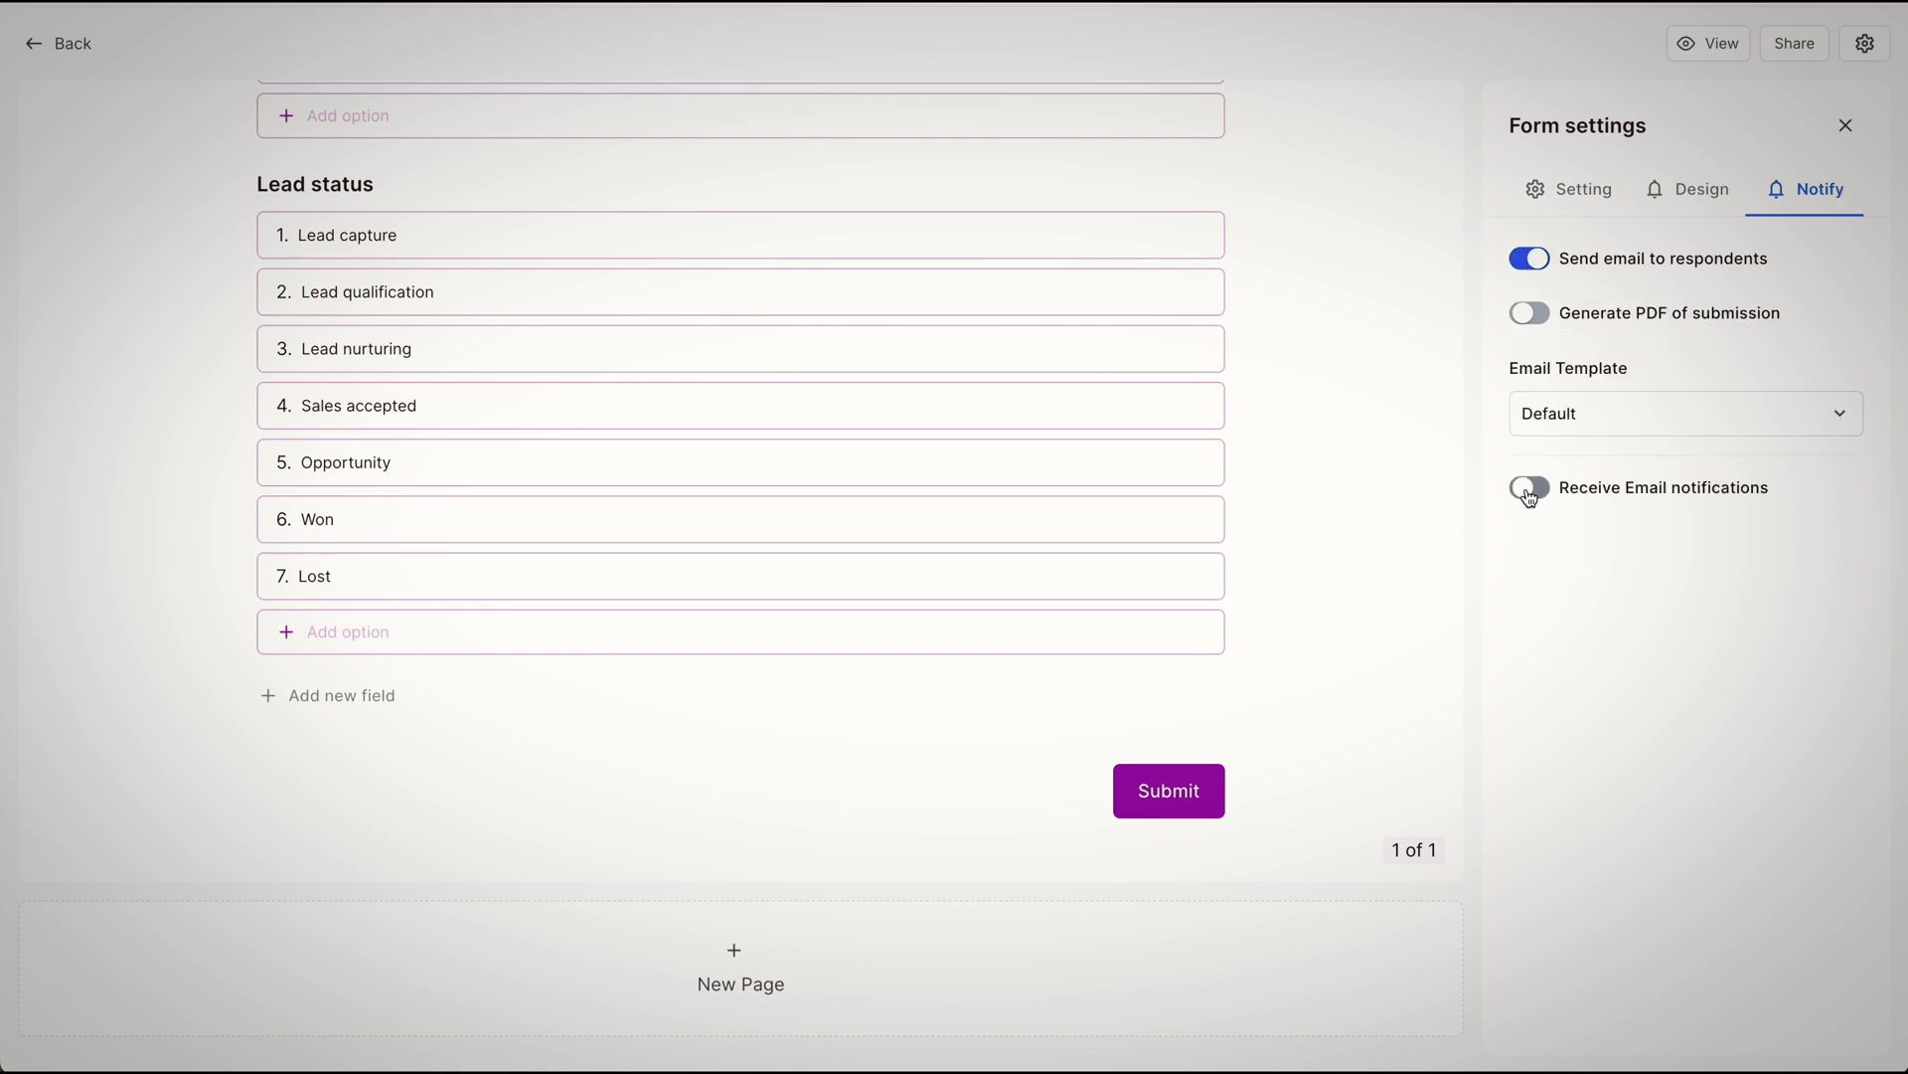
scroll(1141, 442, up, 10)
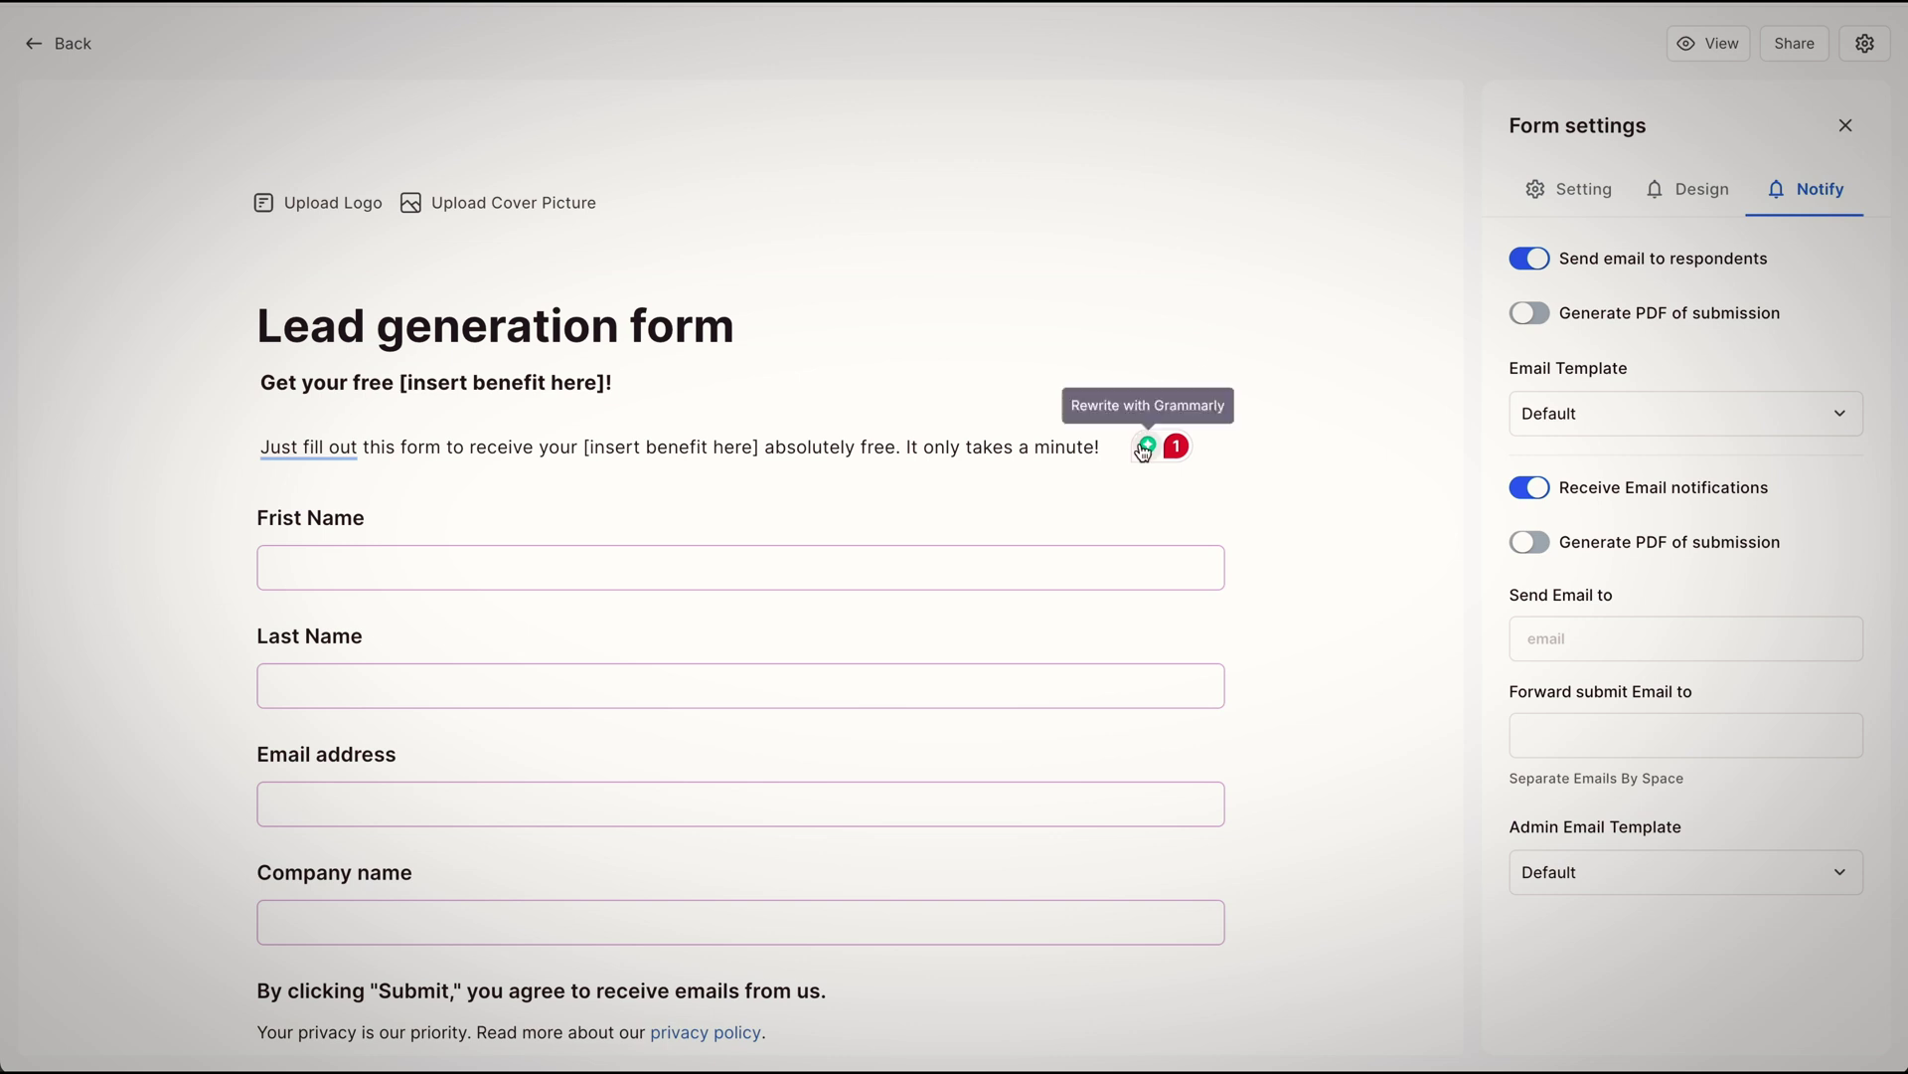
click(139, 169)
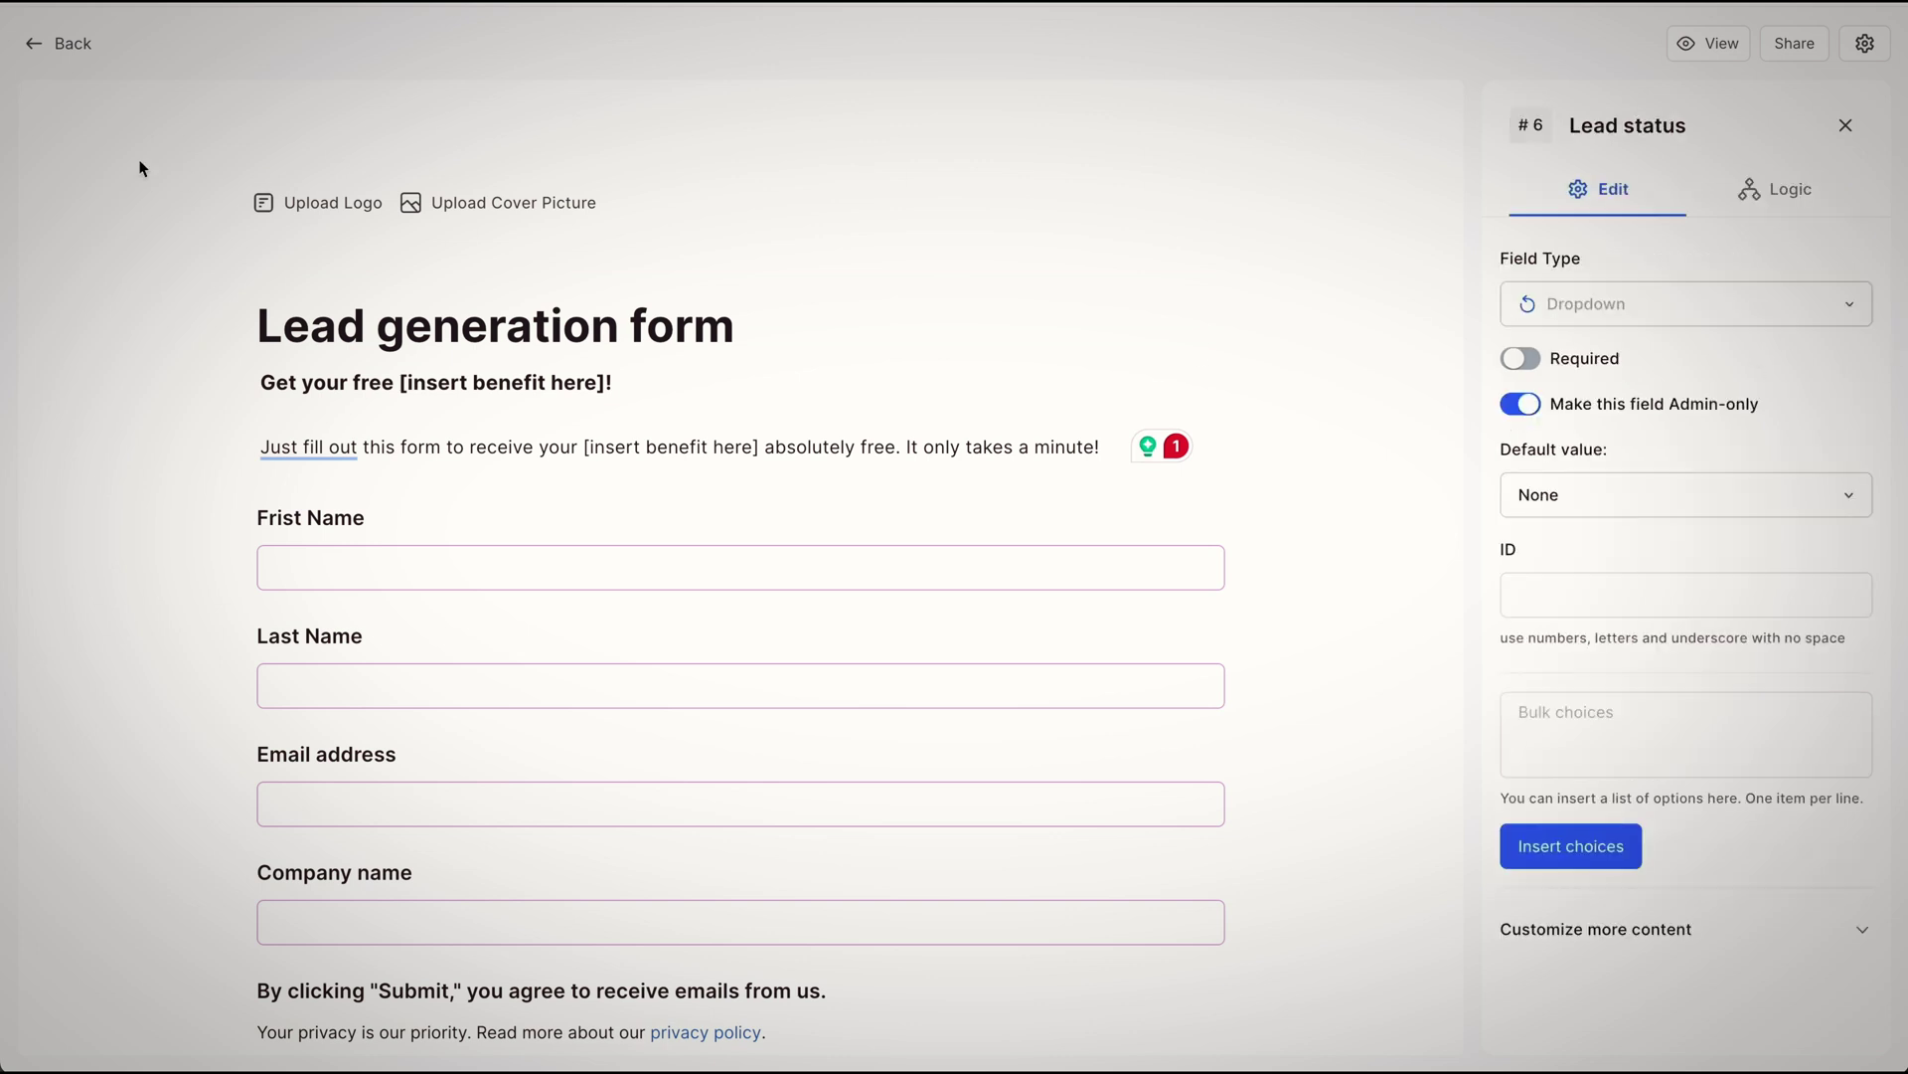
click(61, 44)
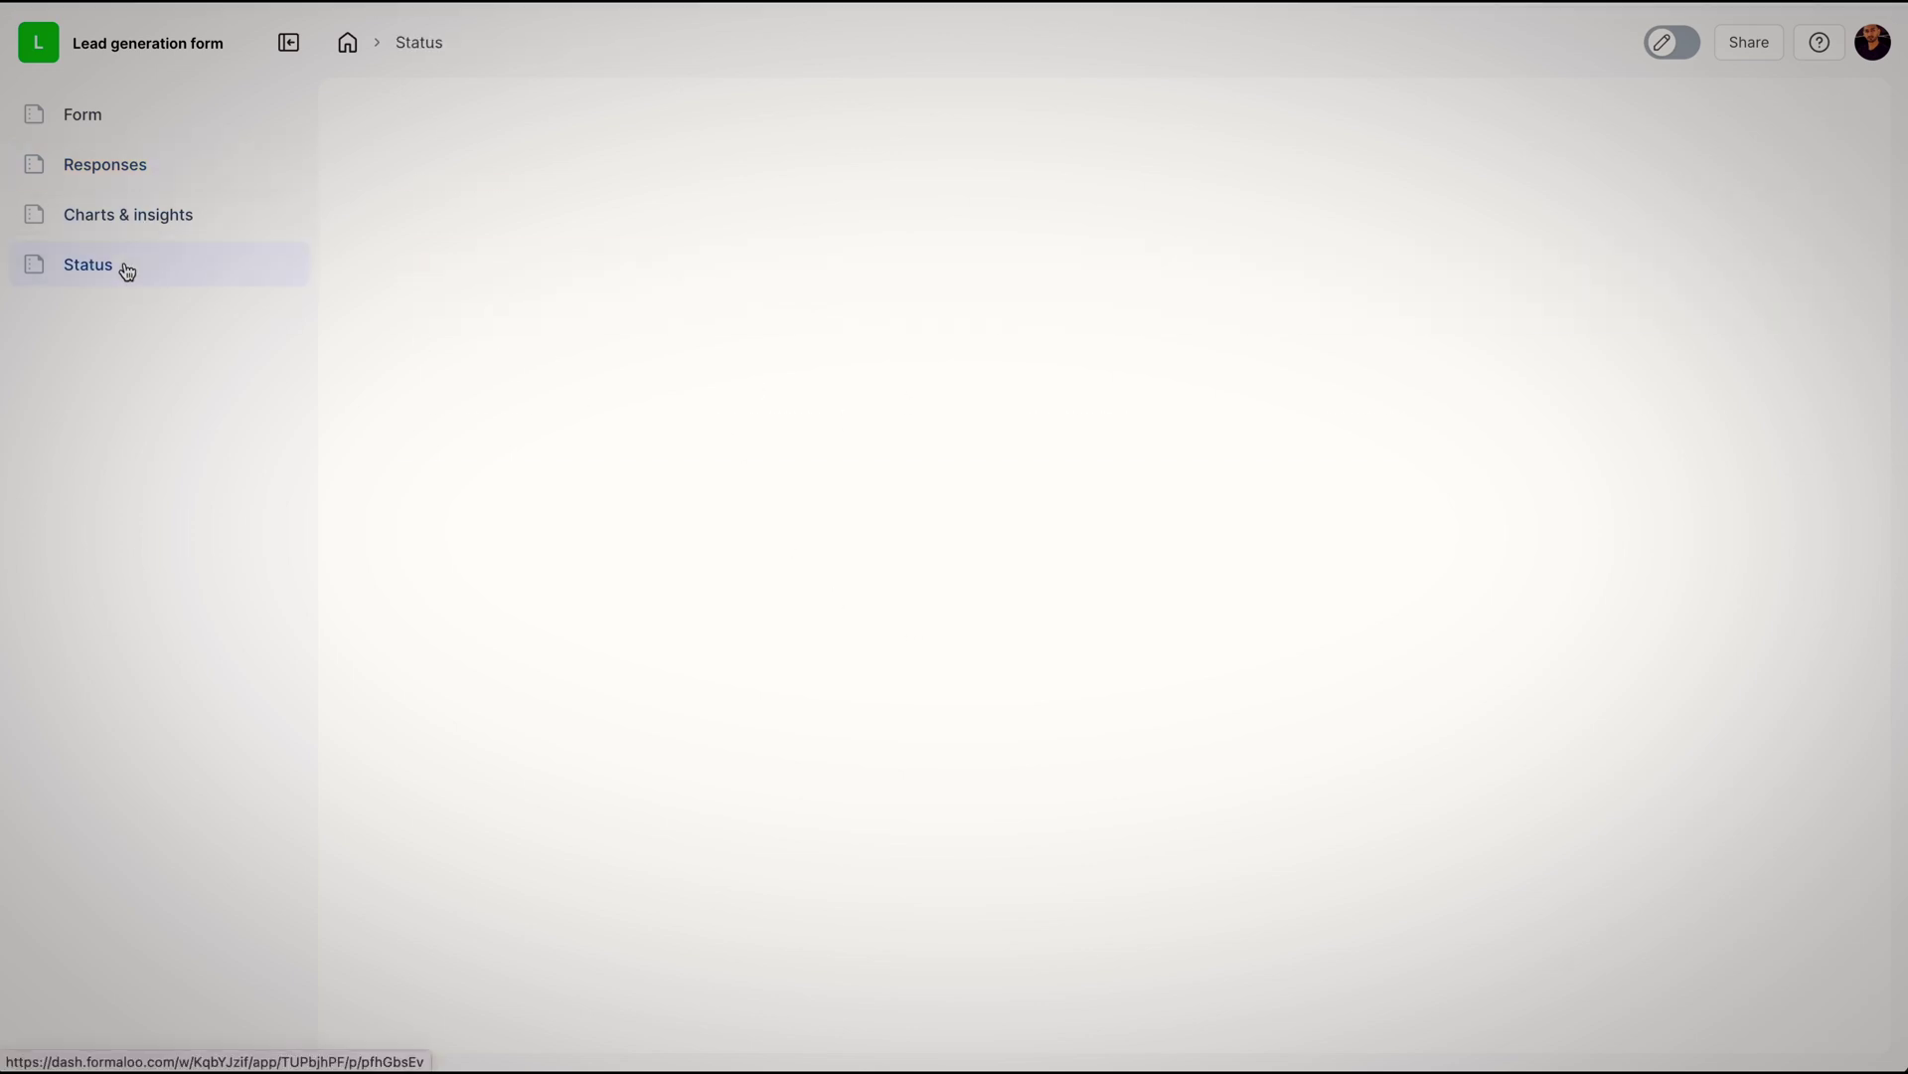
Step: Start a new HubSpot integration from the App Store for the Lead generation form
click(177, 131)
click(347, 41)
click(1853, 49)
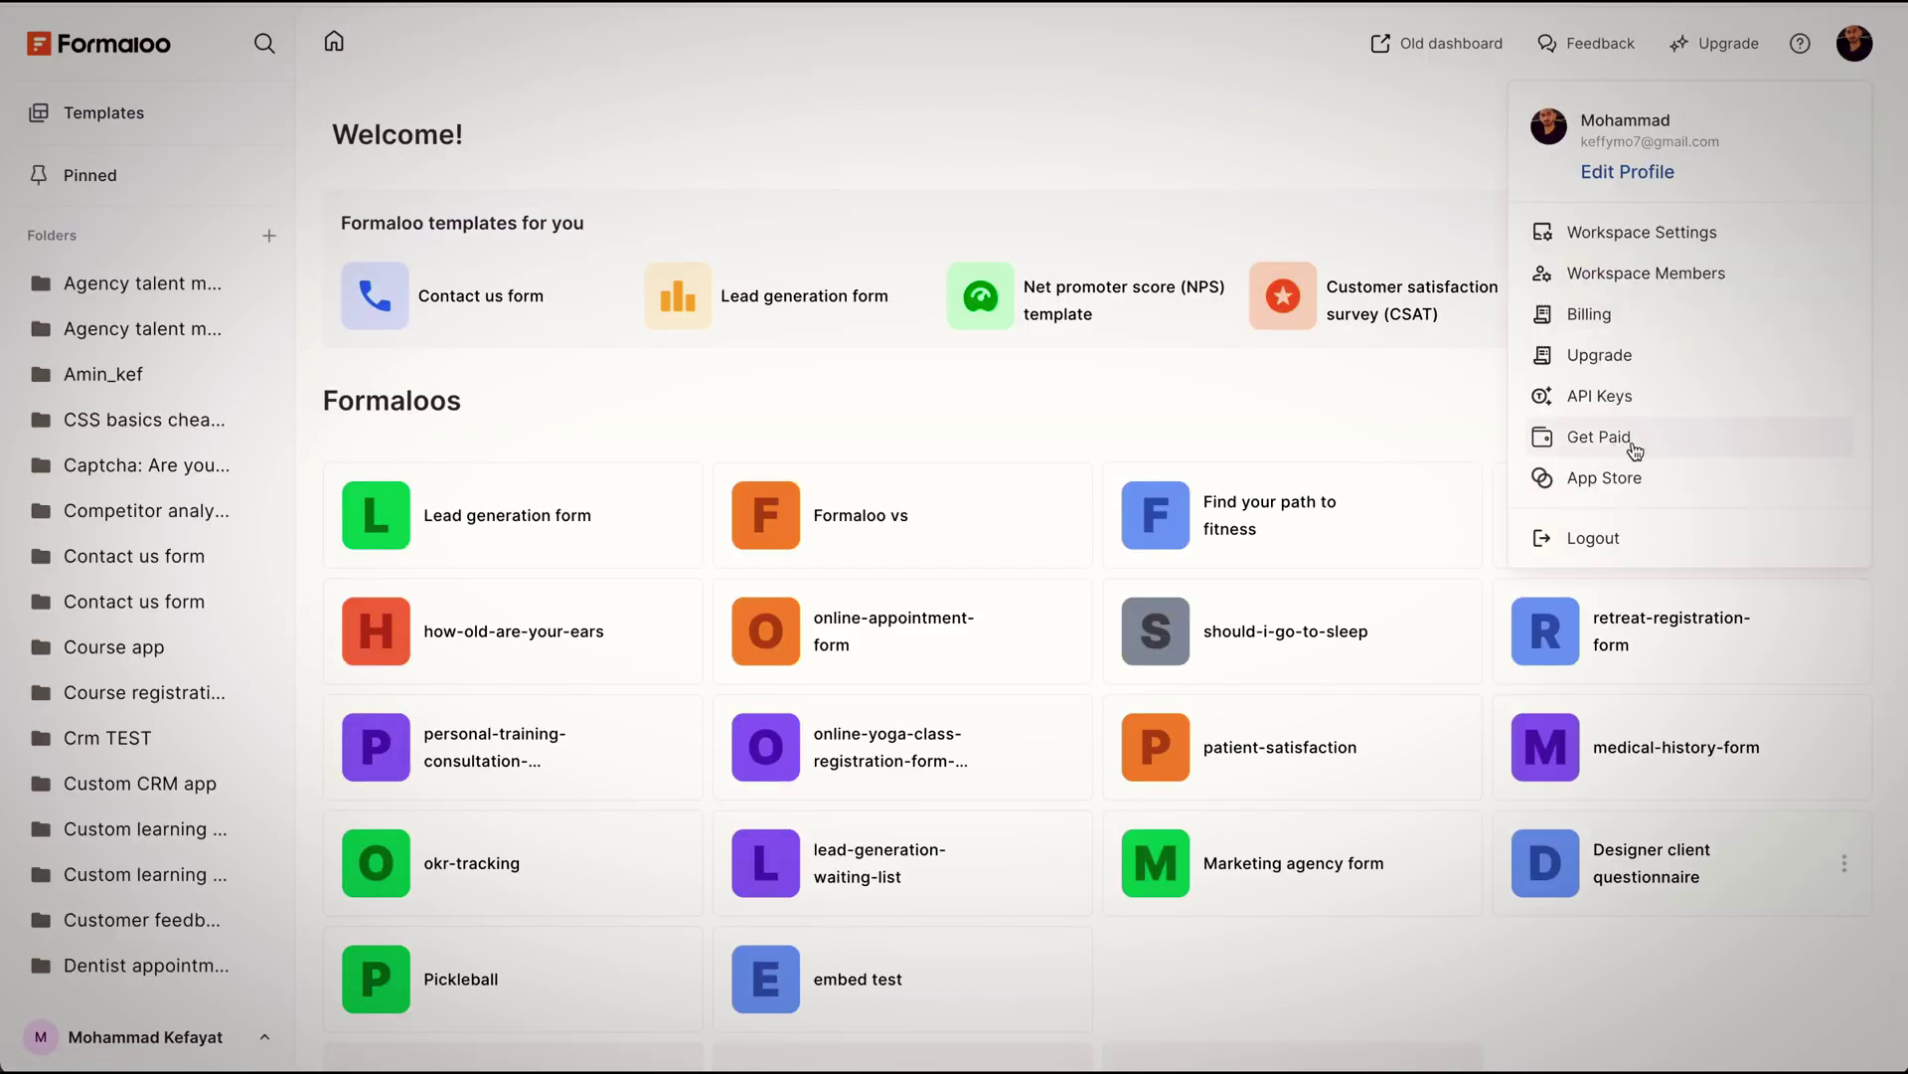
click(1628, 480)
click(1205, 558)
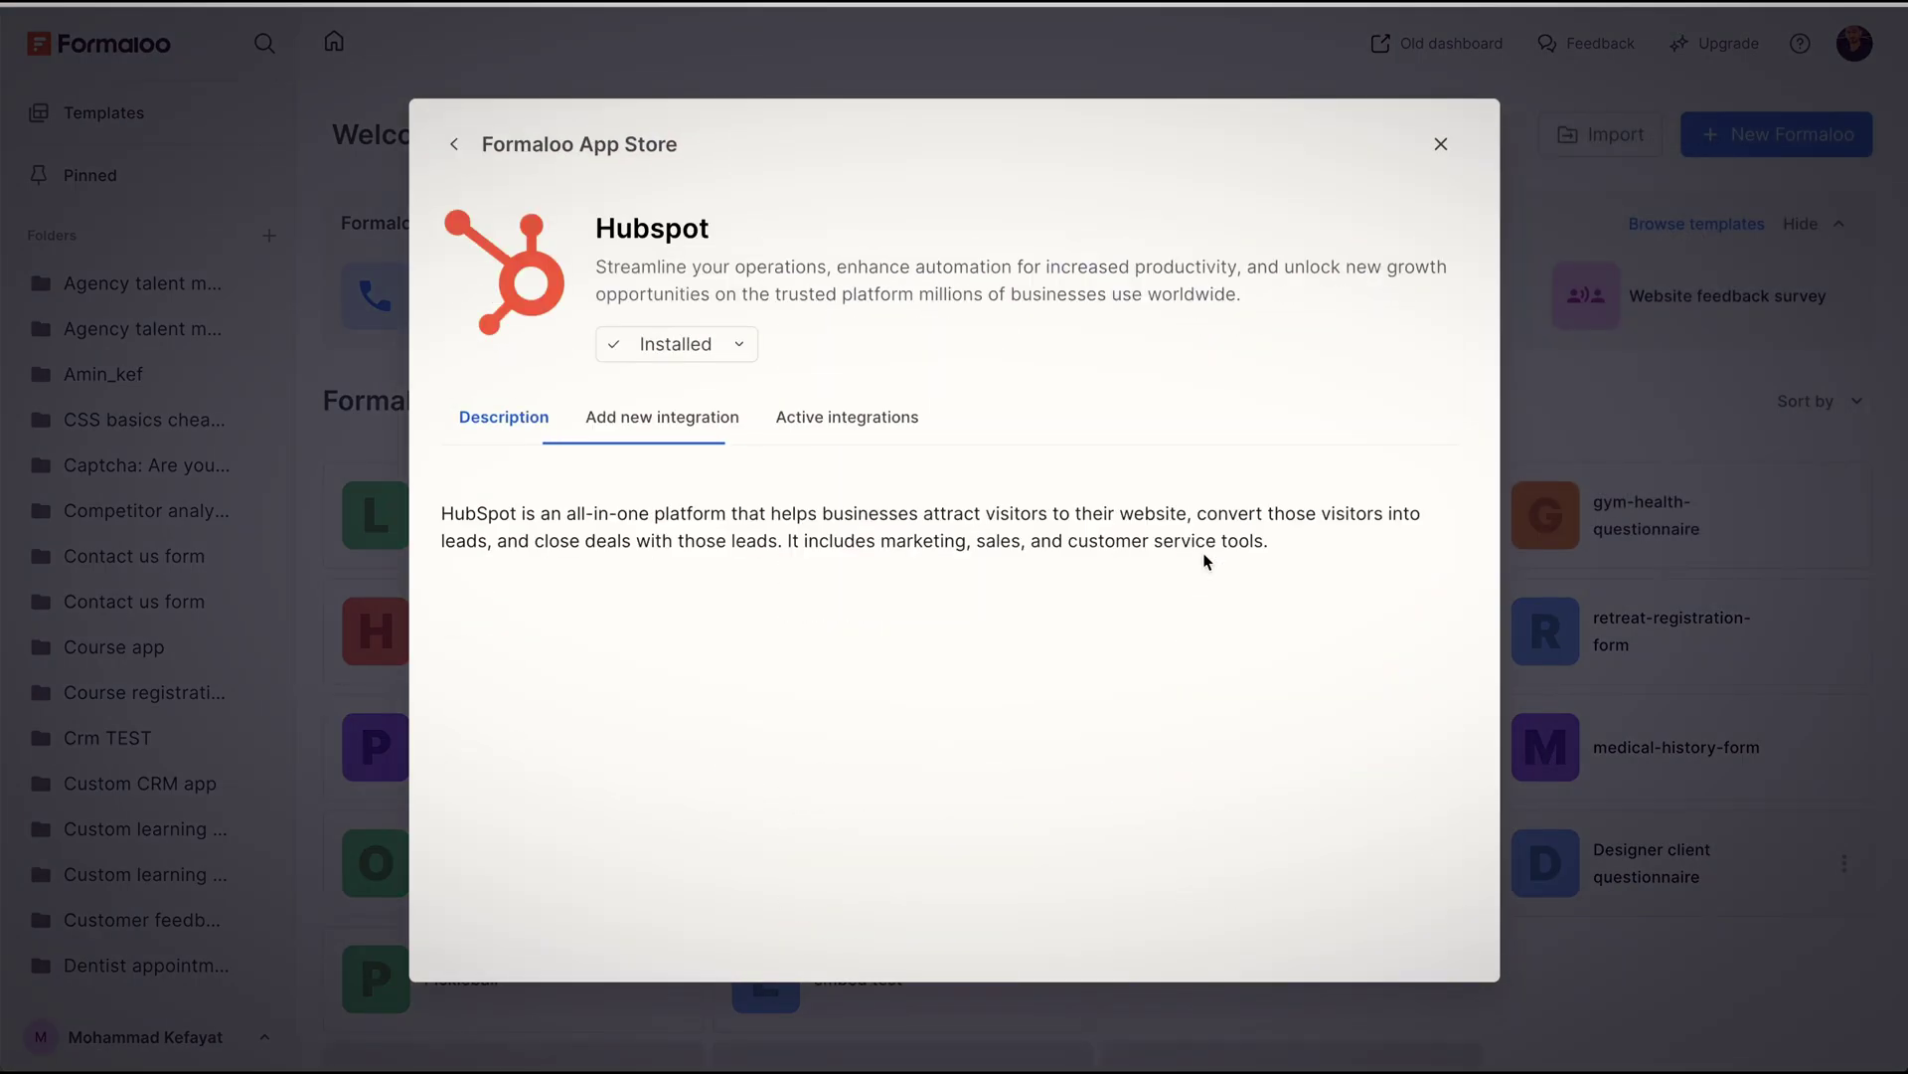
click(640, 415)
click(660, 584)
click(656, 624)
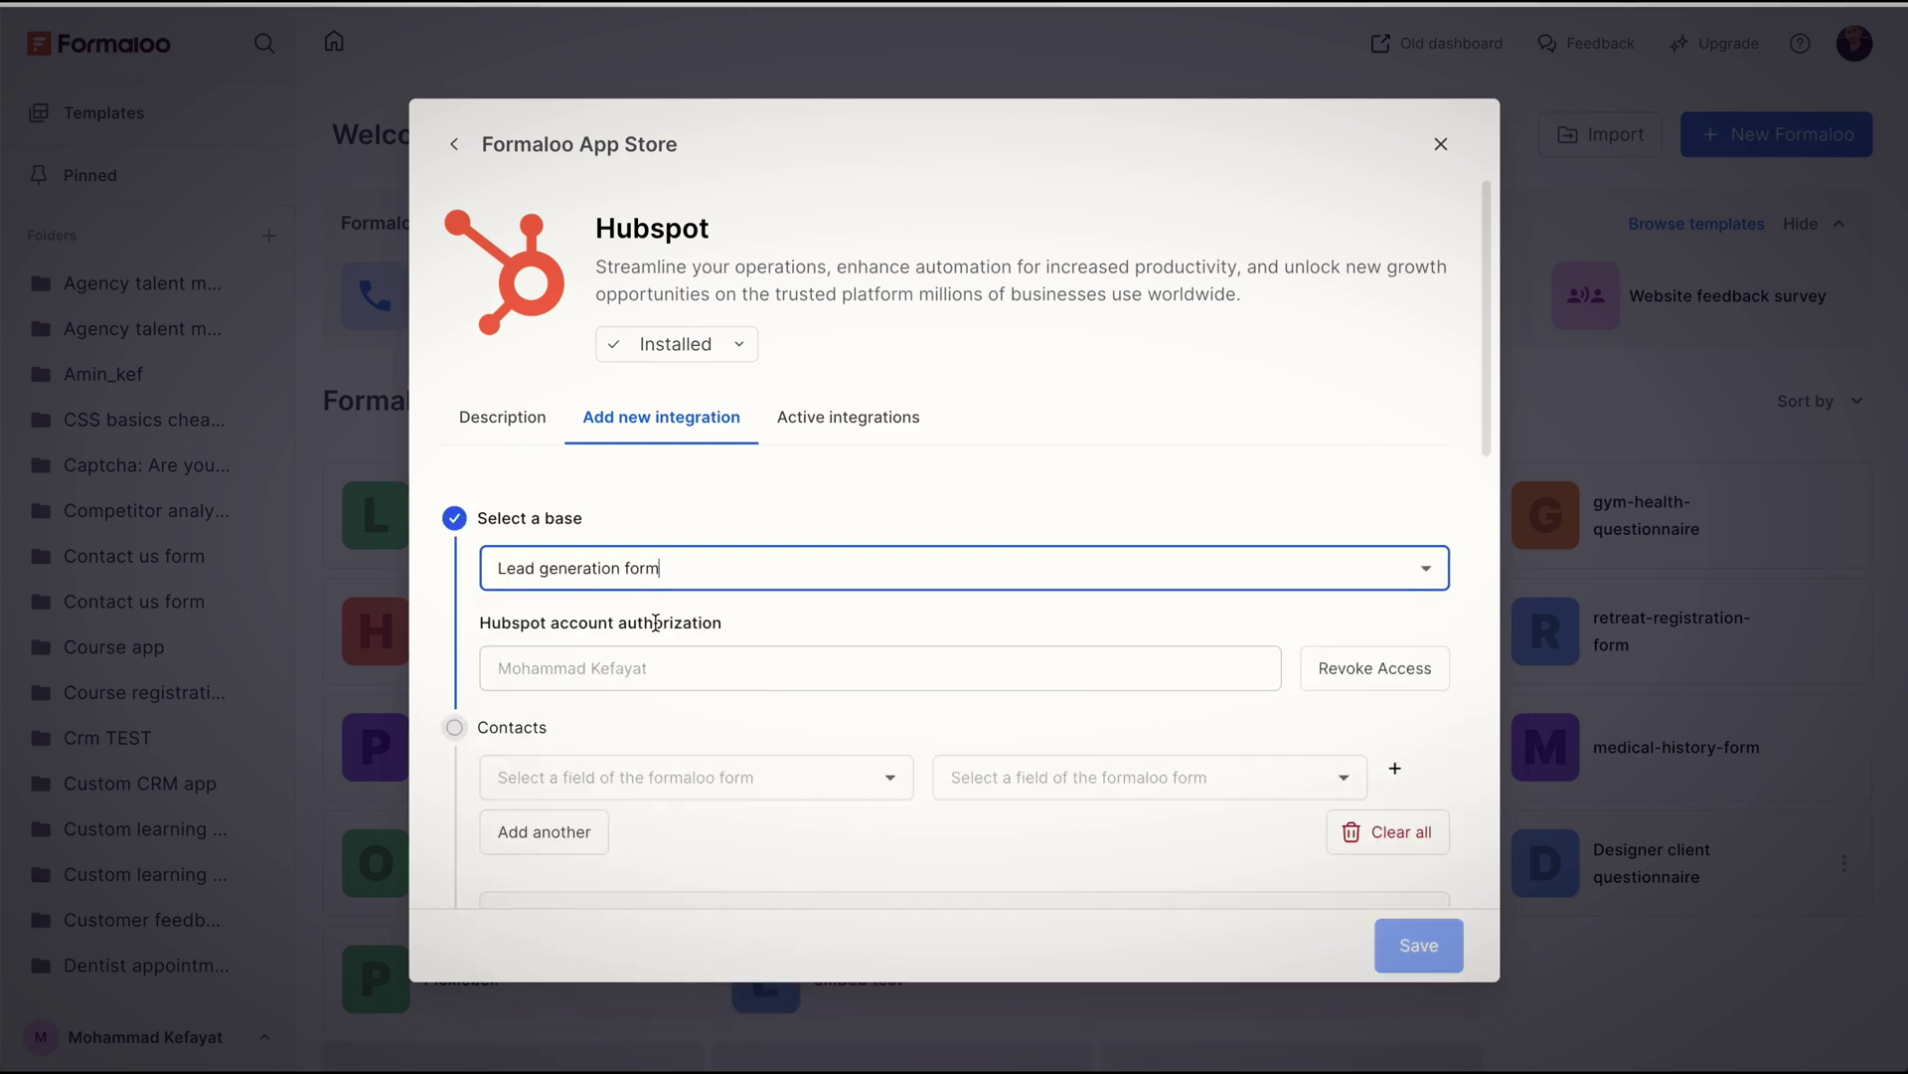
Step: Map First Name and Last Name to the HubSpot contact First Name and Last Name properties
click(766, 778)
click(696, 741)
click(1143, 777)
text(first name)
click(1031, 846)
click(538, 834)
click(682, 626)
click(554, 252)
click(993, 641)
text(last na)
click(1031, 796)
Step: Map Email address and Company name to the contact Email and Company Name properties
click(526, 688)
click(676, 682)
click(596, 755)
click(1130, 682)
text(email)
click(1005, 248)
click(485, 754)
click(576, 475)
click(994, 747)
text(company nam)
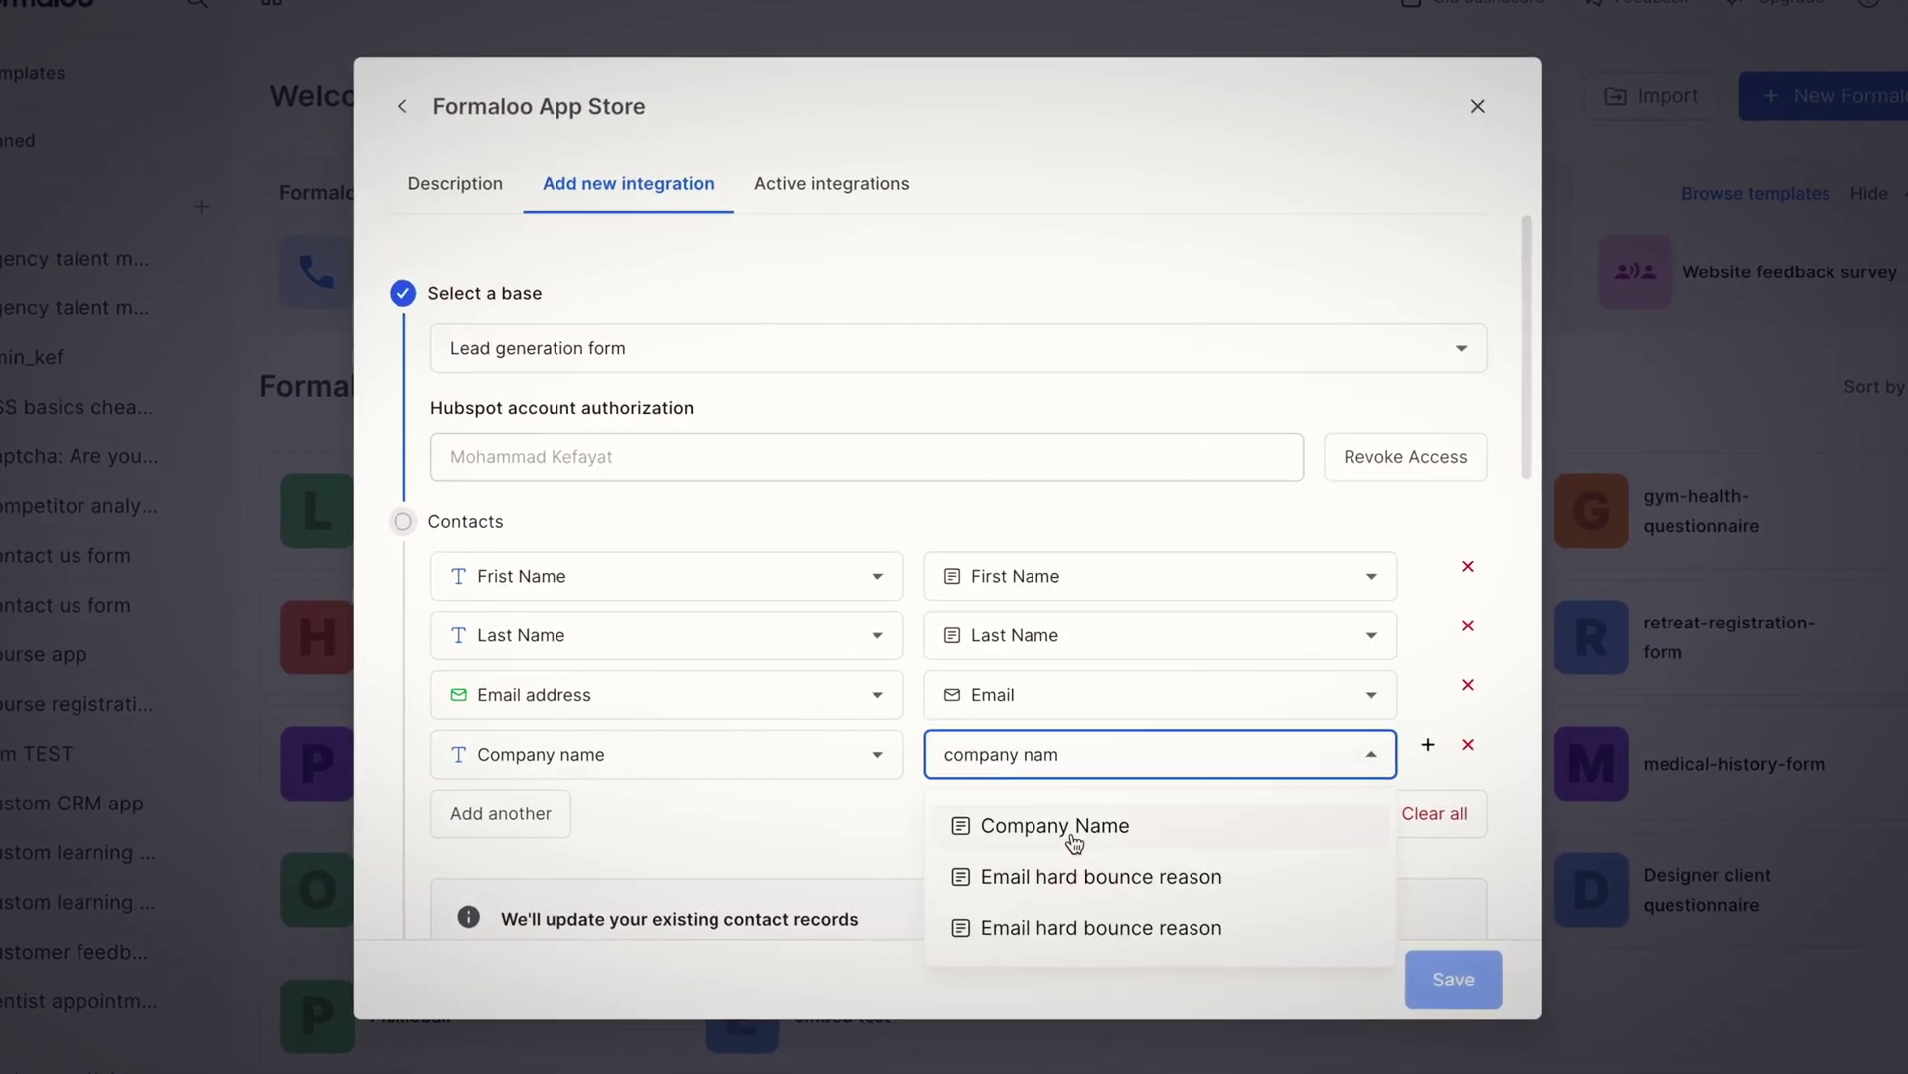
click(1086, 822)
click(517, 805)
click(596, 699)
Step: Match existing contacts by First Name, Last Name, Email and Company Name
click(1471, 689)
scroll(545, 651, down, 4)
click(499, 606)
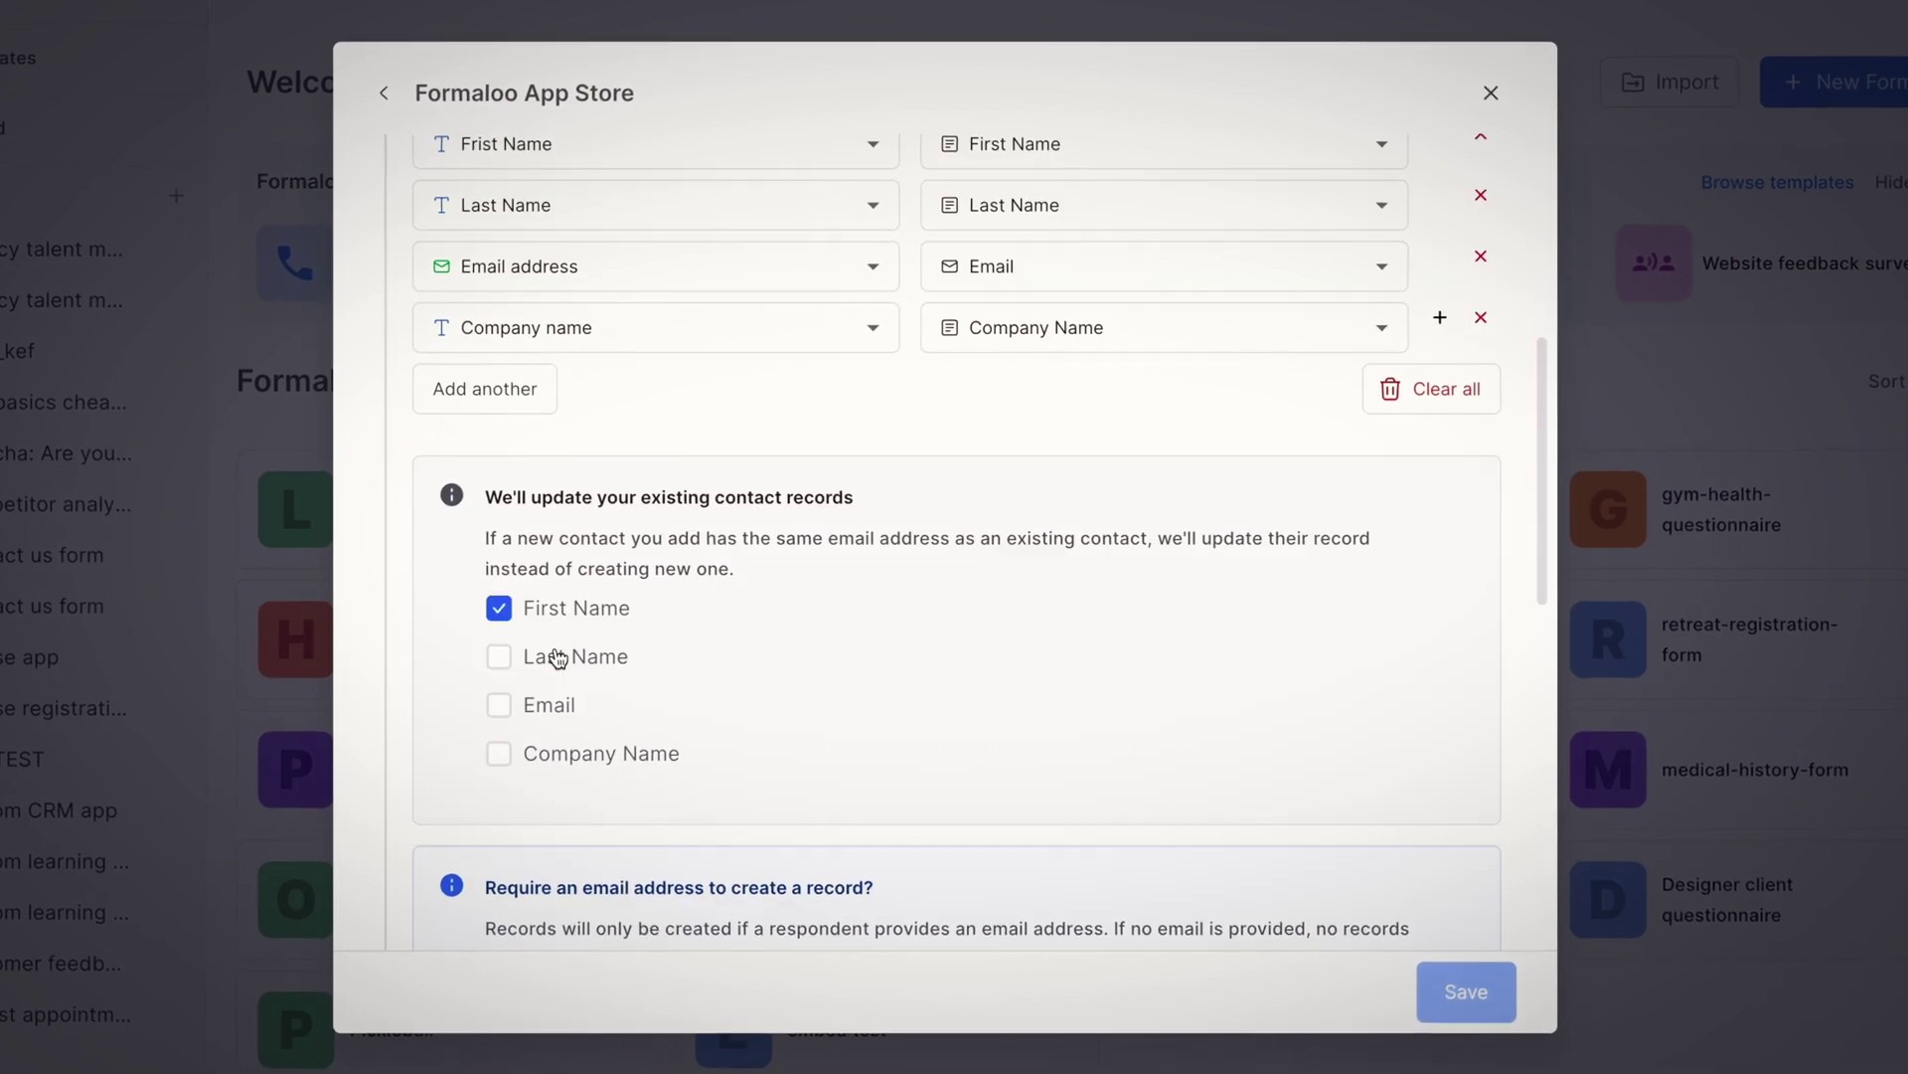
click(545, 652)
click(499, 704)
Step: Map the Company name field to the HubSpot company property Company name
click(499, 754)
scroll(575, 664, down, 5)
click(575, 664)
click(630, 356)
click(1150, 665)
text(company n)
click(1152, 903)
Step: Map the Lead status field to the HubSpot Deal Name deal property
scroll(1152, 903, down, 5)
click(636, 750)
click(563, 588)
click(1064, 755)
text(Deal nam)
scroll(1069, 696, down, 5)
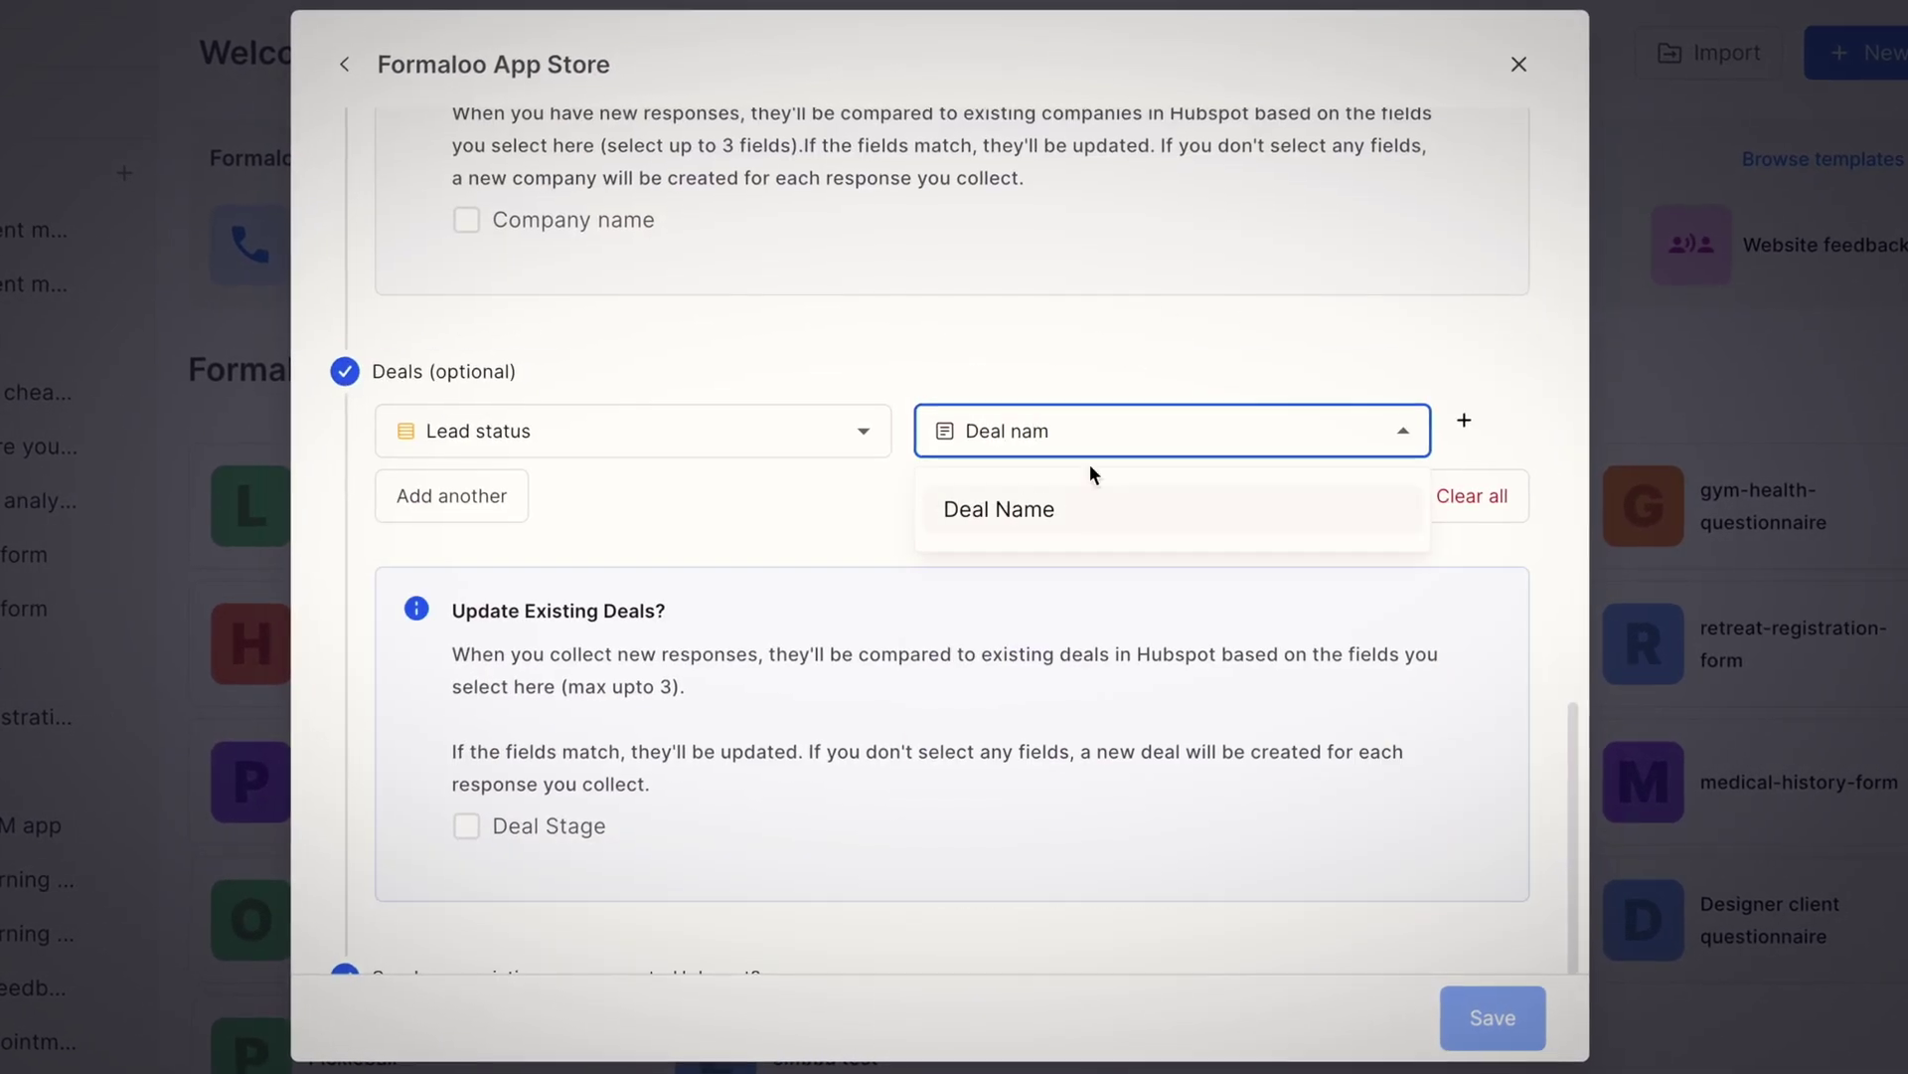
click(1069, 514)
Step: Update existing deals by Deal Stage, sync all existing responses, and save the integration
click(587, 840)
scroll(558, 848, down, 3)
click(417, 937)
scroll(905, 626, up, 5)
scroll(906, 626, down, 5)
click(1500, 1024)
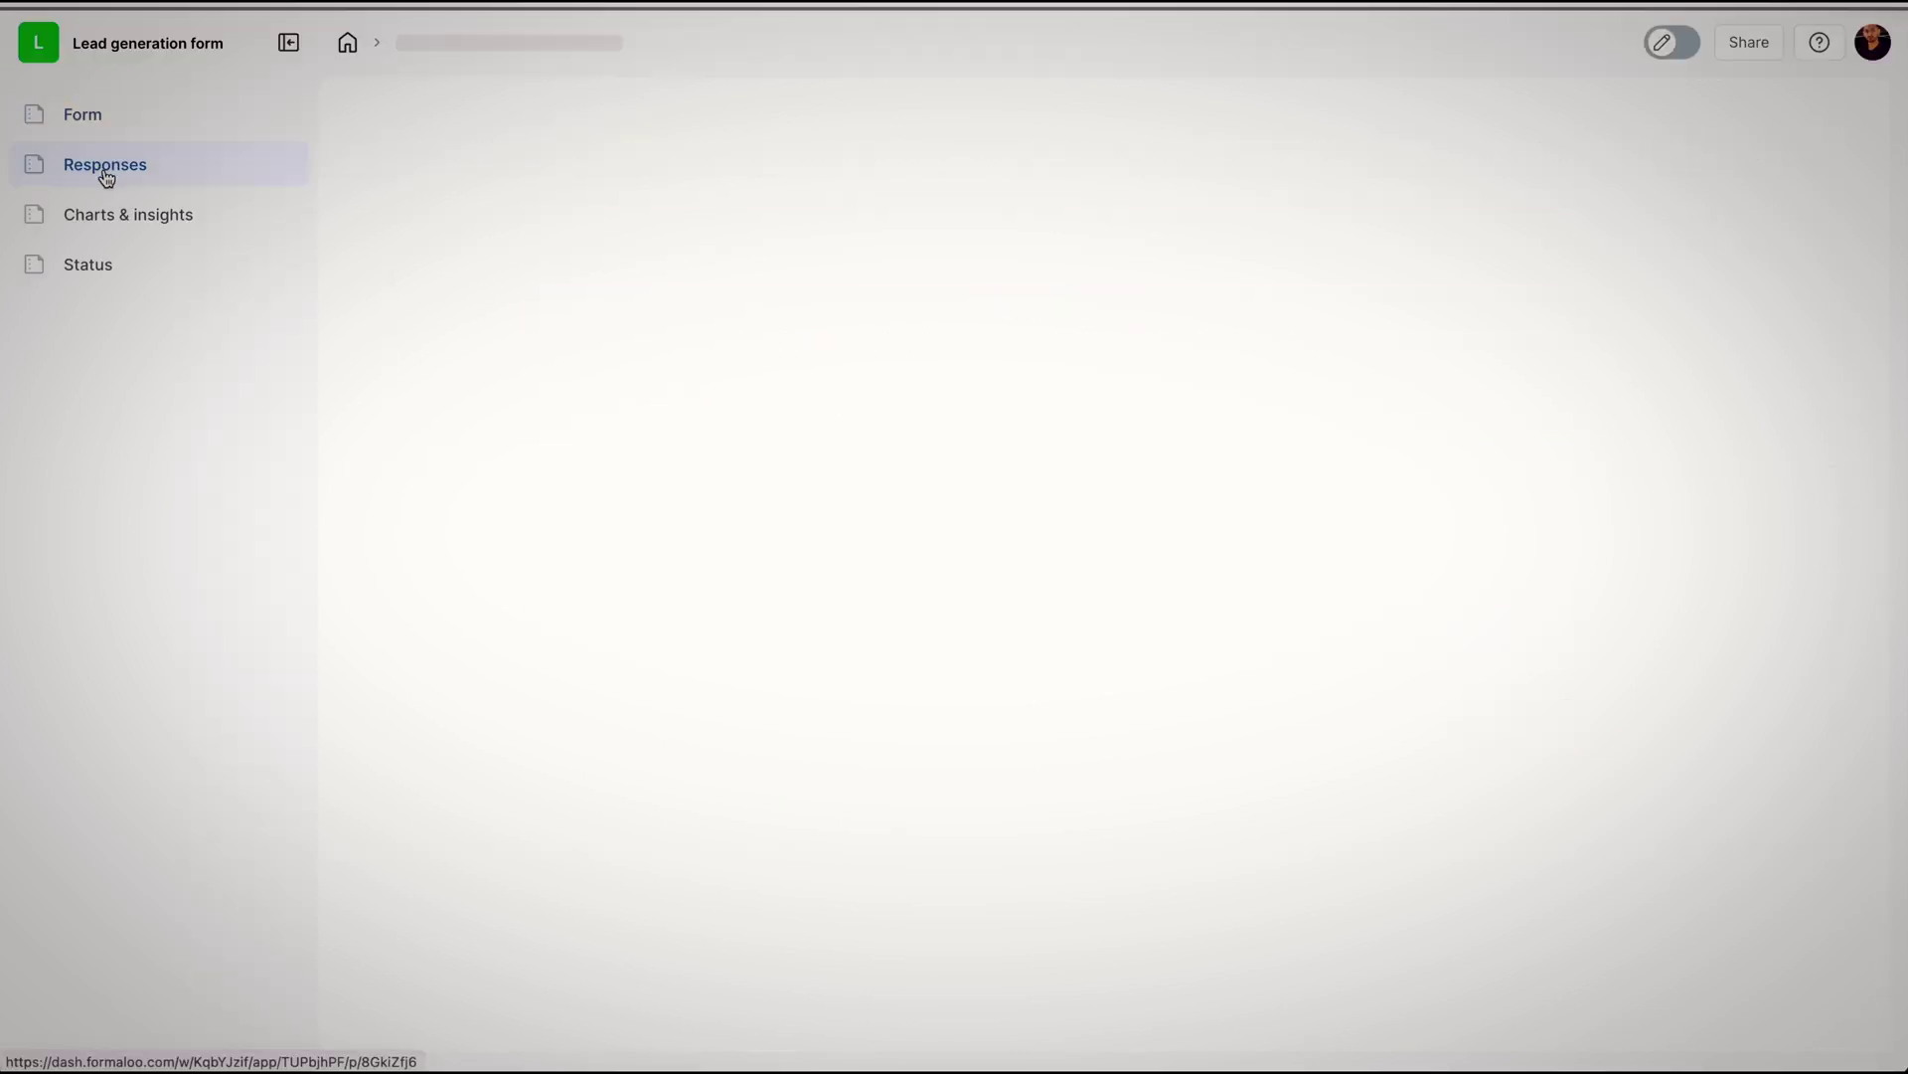
Step: On the Status kanban, drag the lead card from Uncategorized into the Lead capture column
click(132, 216)
click(106, 264)
scroll(1482, 381, right, 5)
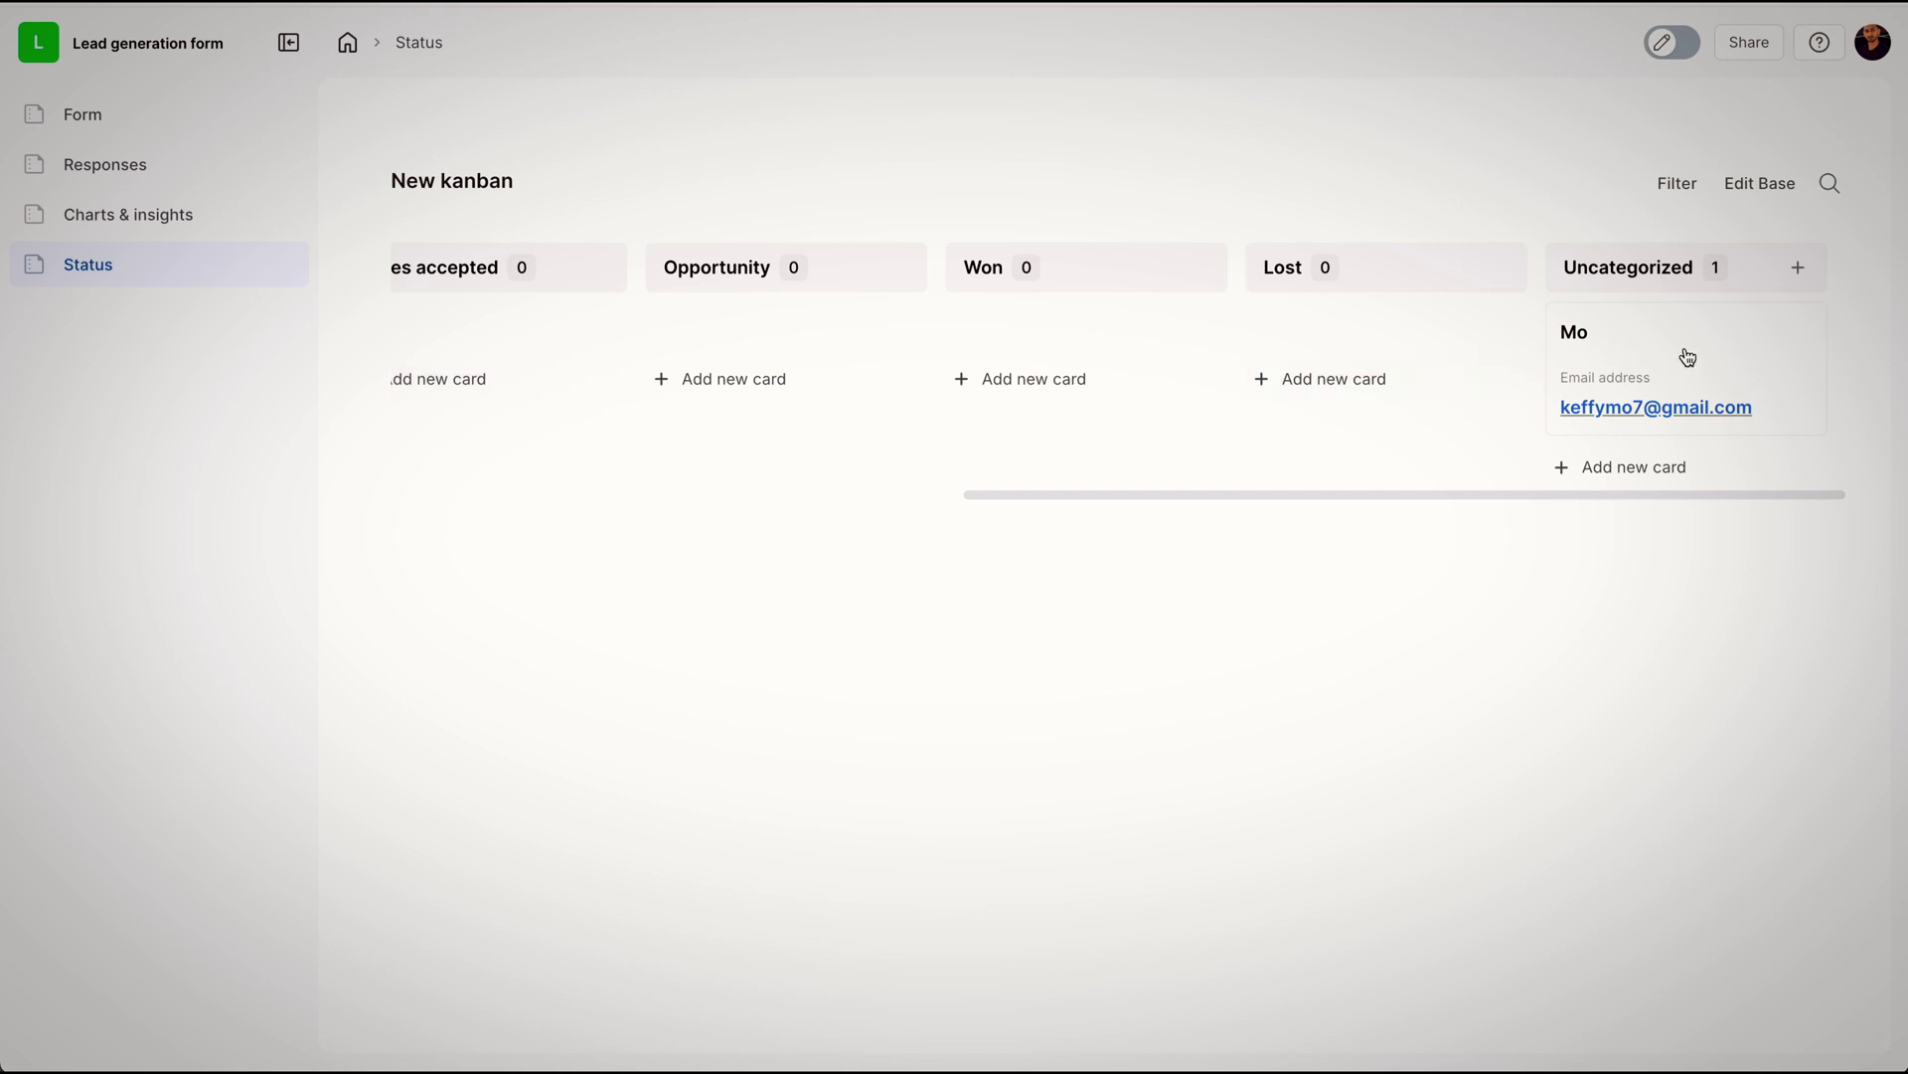
drag(1687, 356, 671, 328)
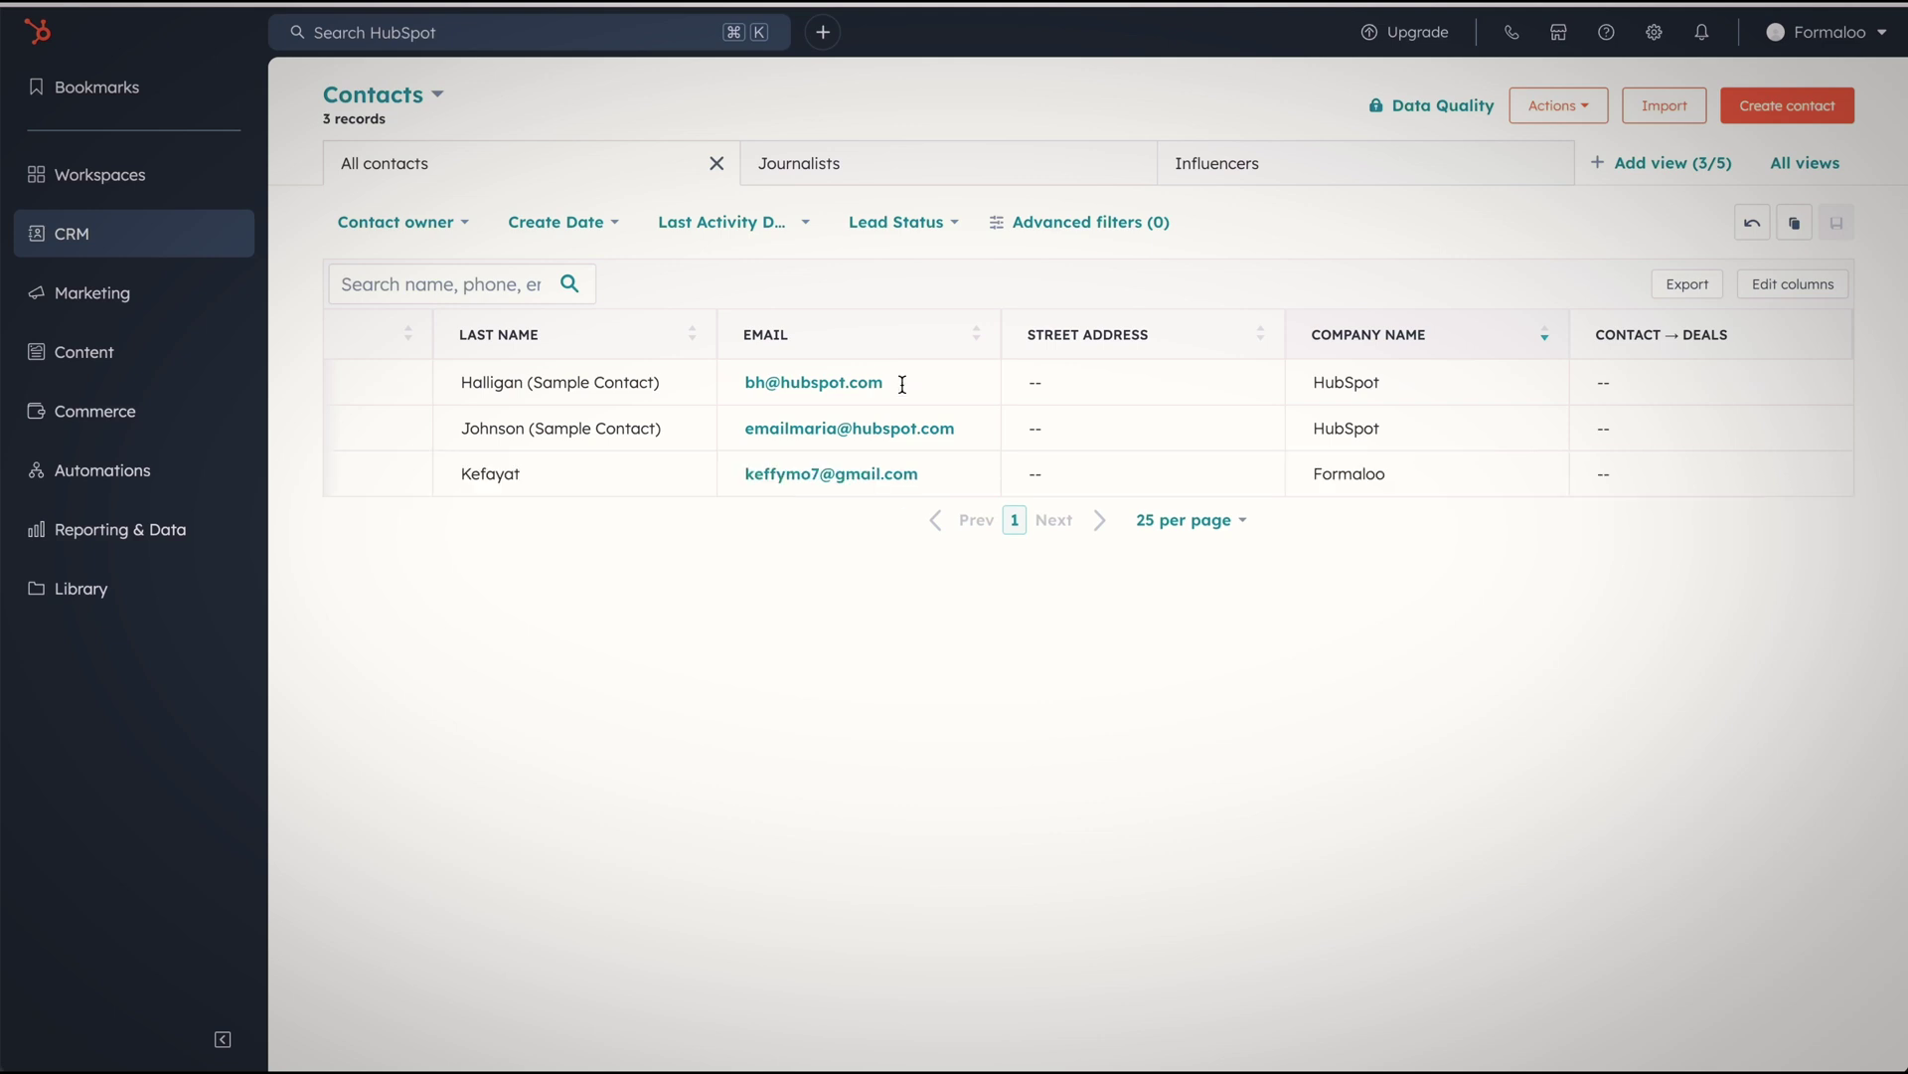
scroll(894, 393, left, 5)
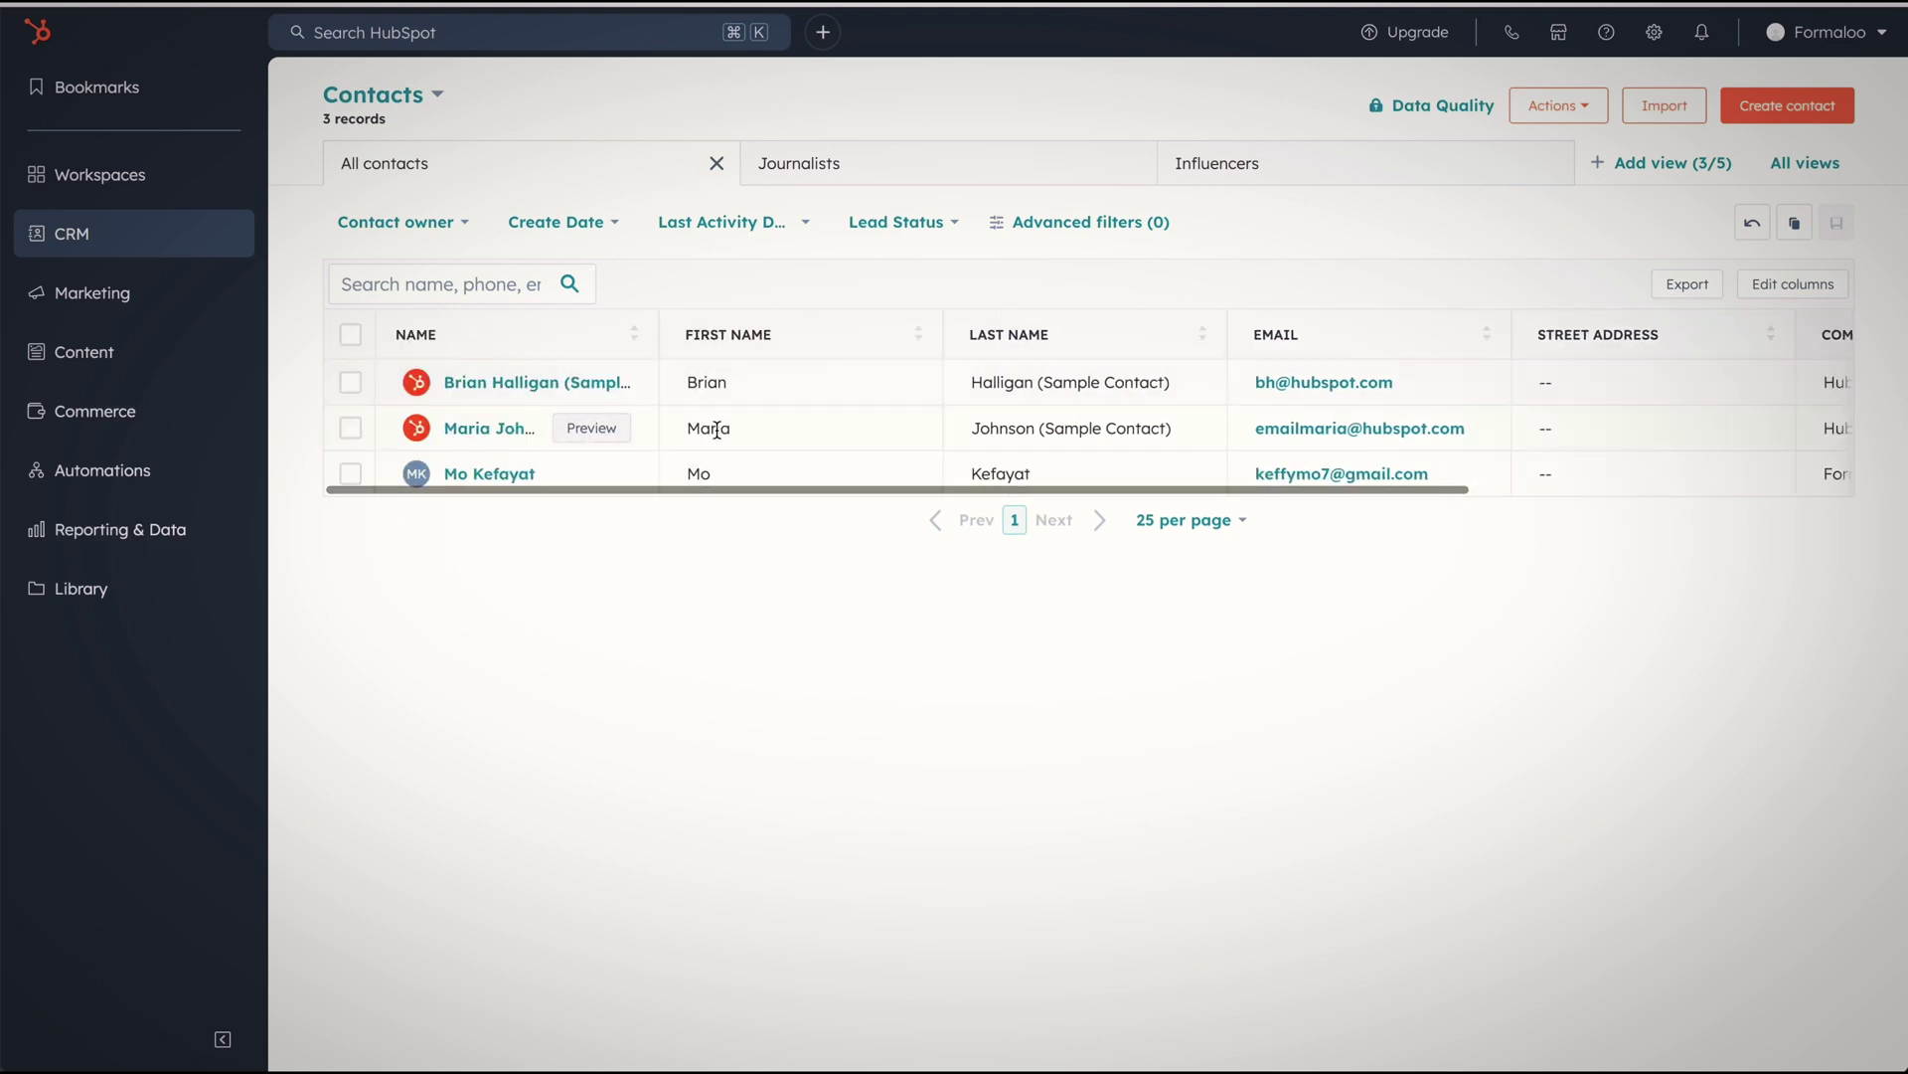
scroll(1078, 444, right, 5)
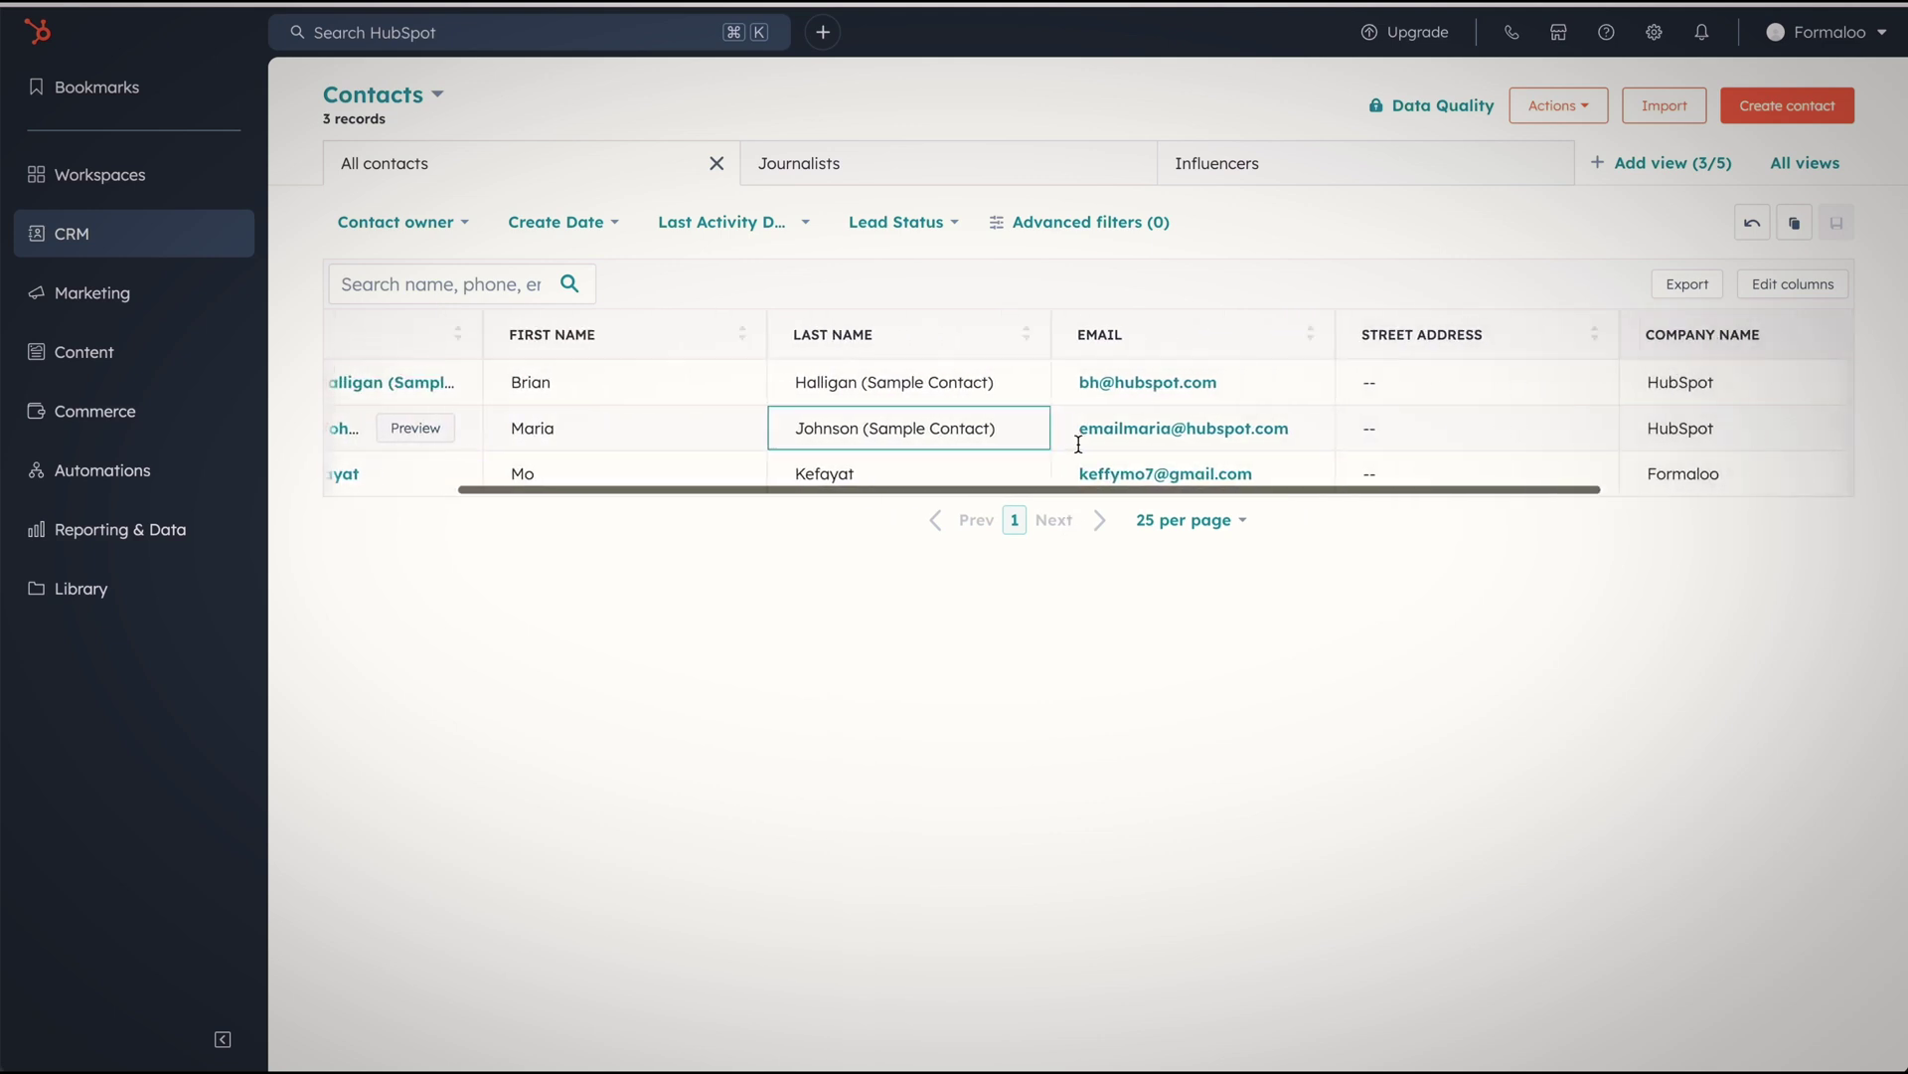
scroll(895, 449, left, 5)
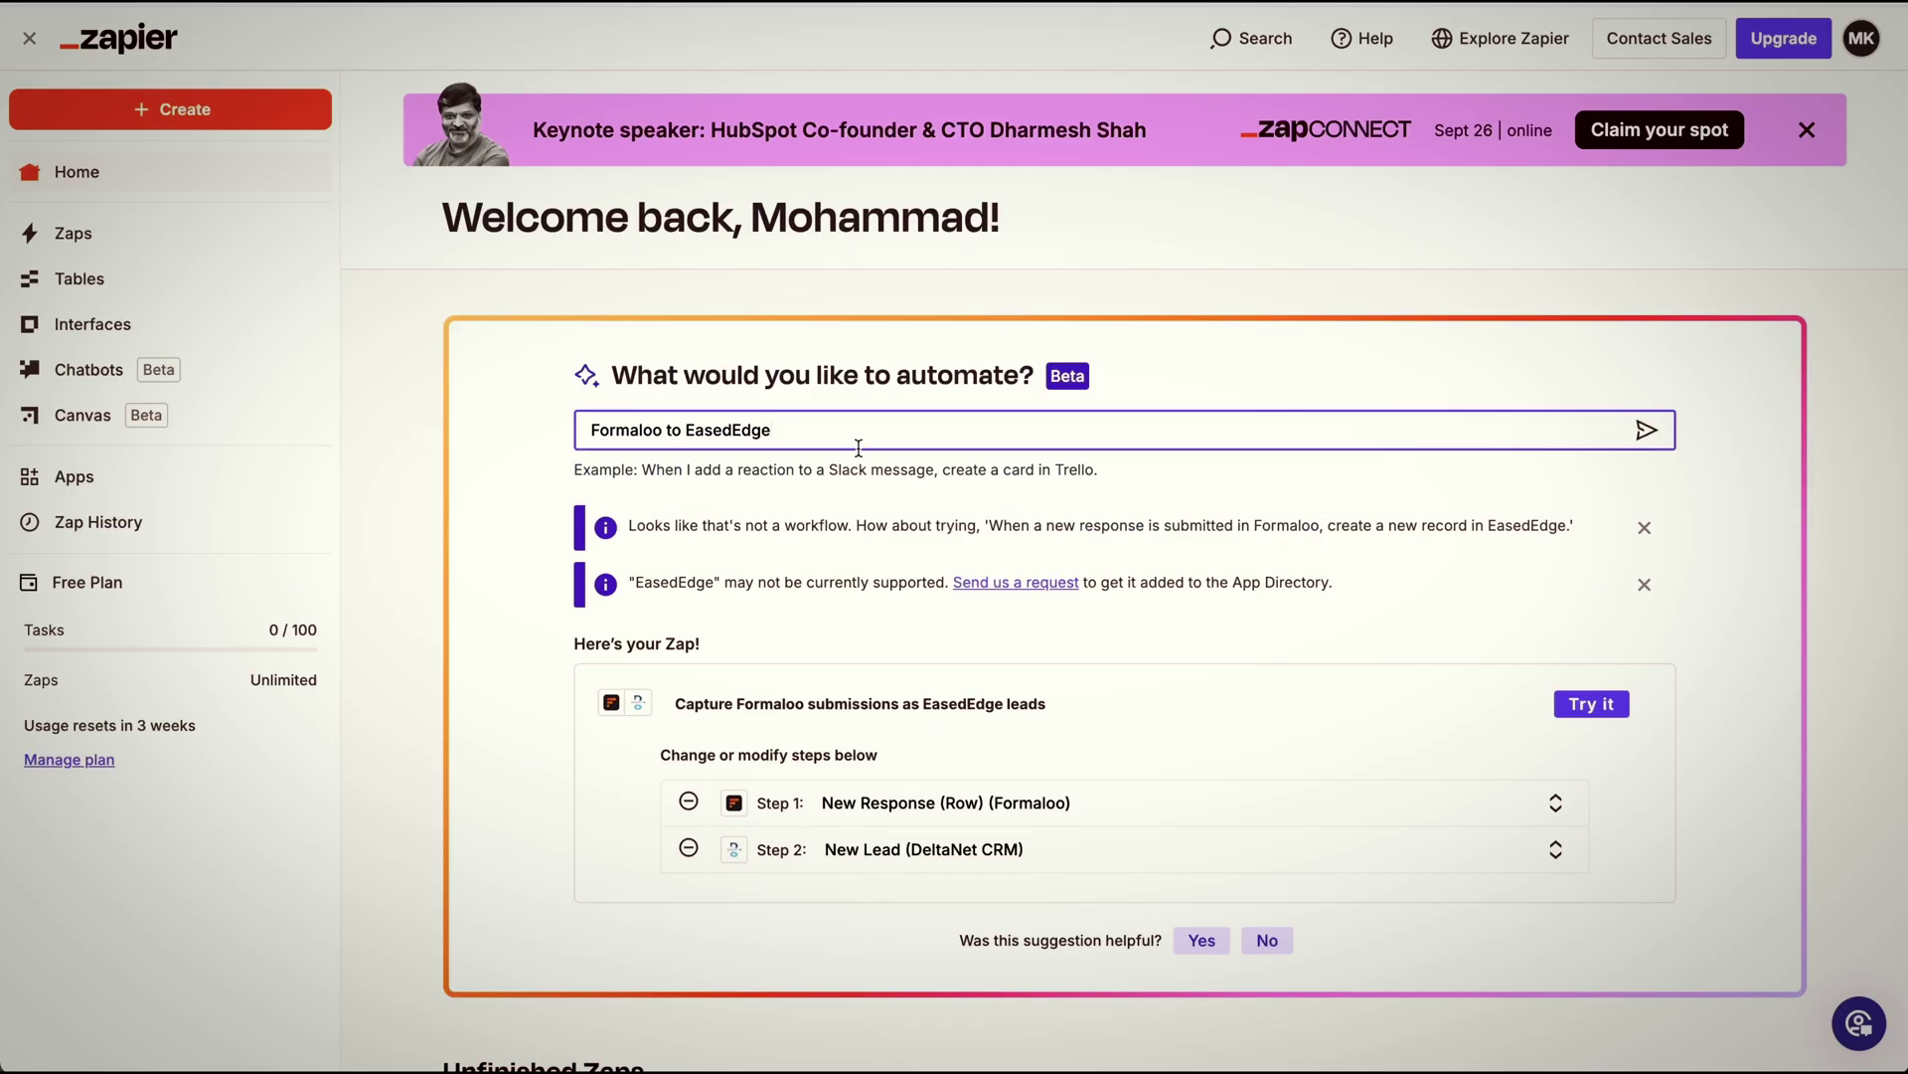
Step: Mark the Formaloo-to-EasedEdge zap suggestion helpful, try it, and connect a new Formaloo trigger account
triple_click(860, 430)
scroll(915, 903, down, 2)
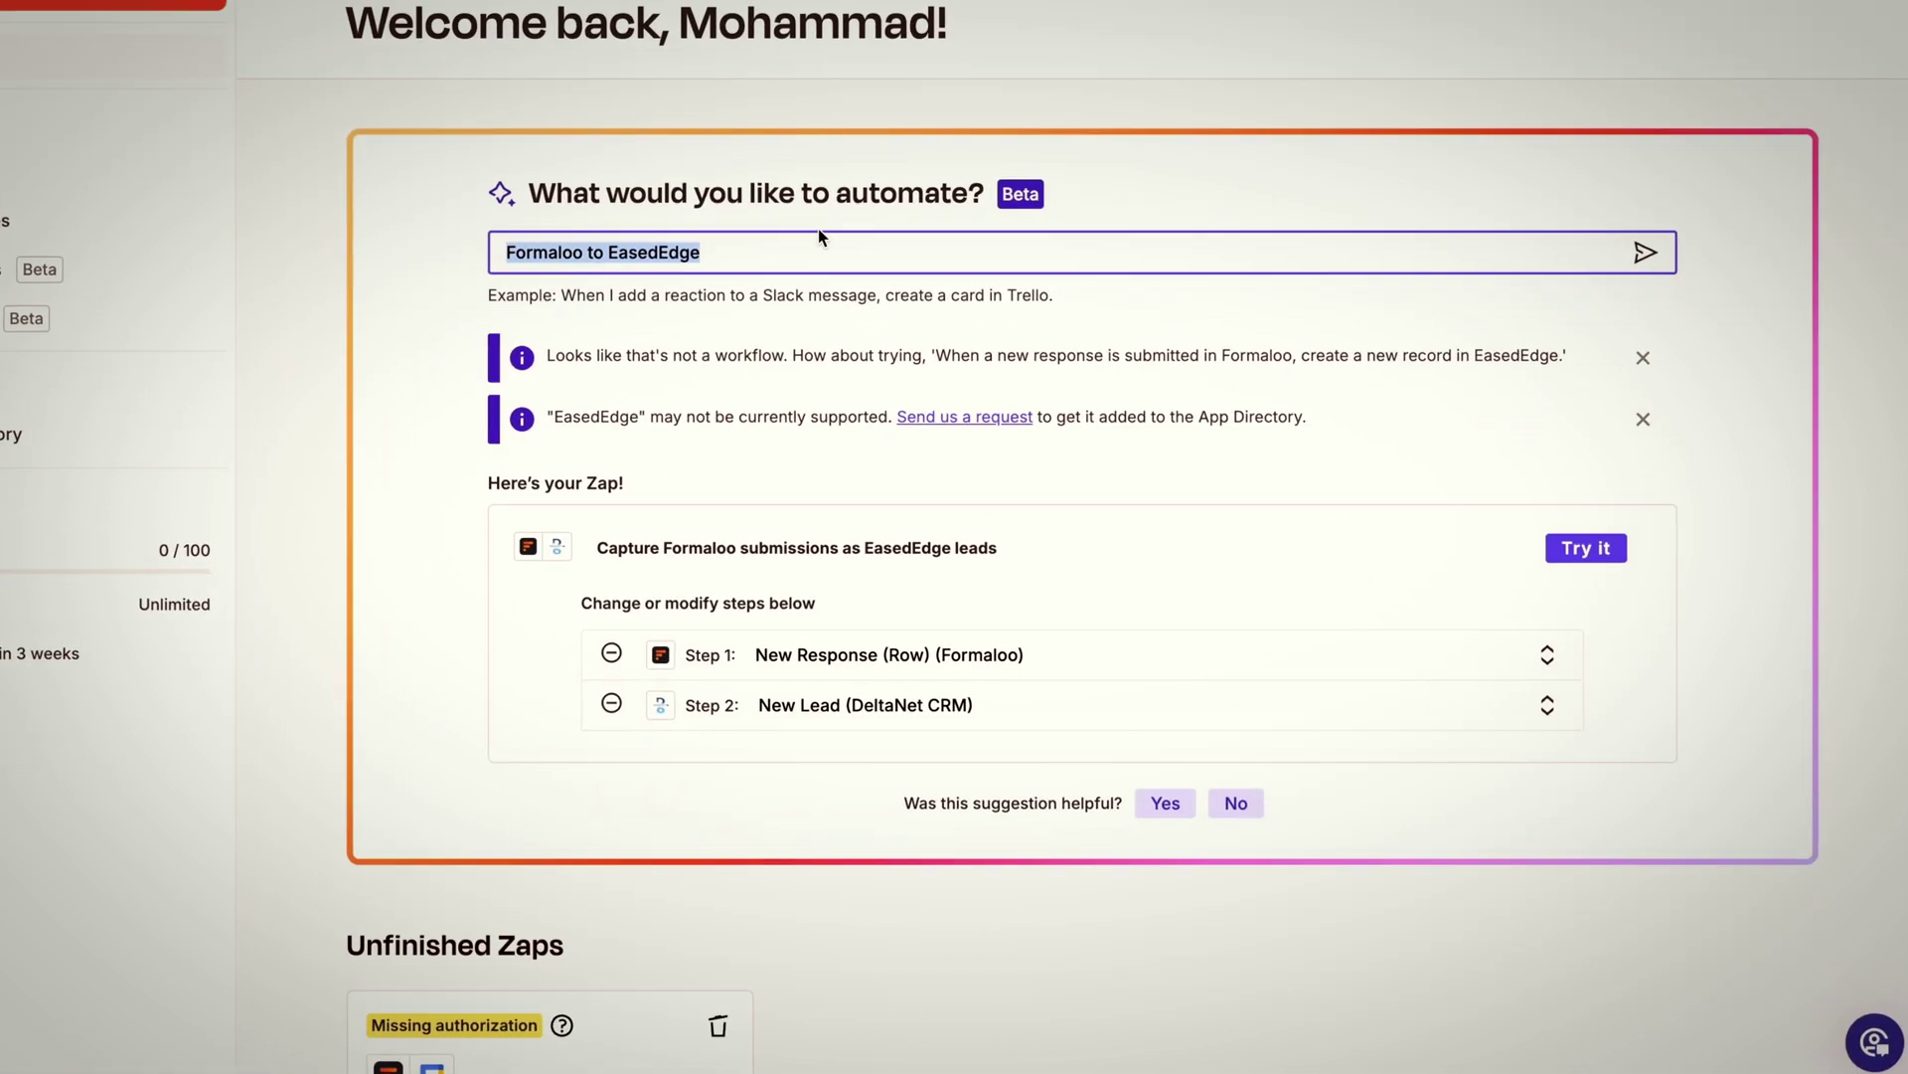
click(1157, 803)
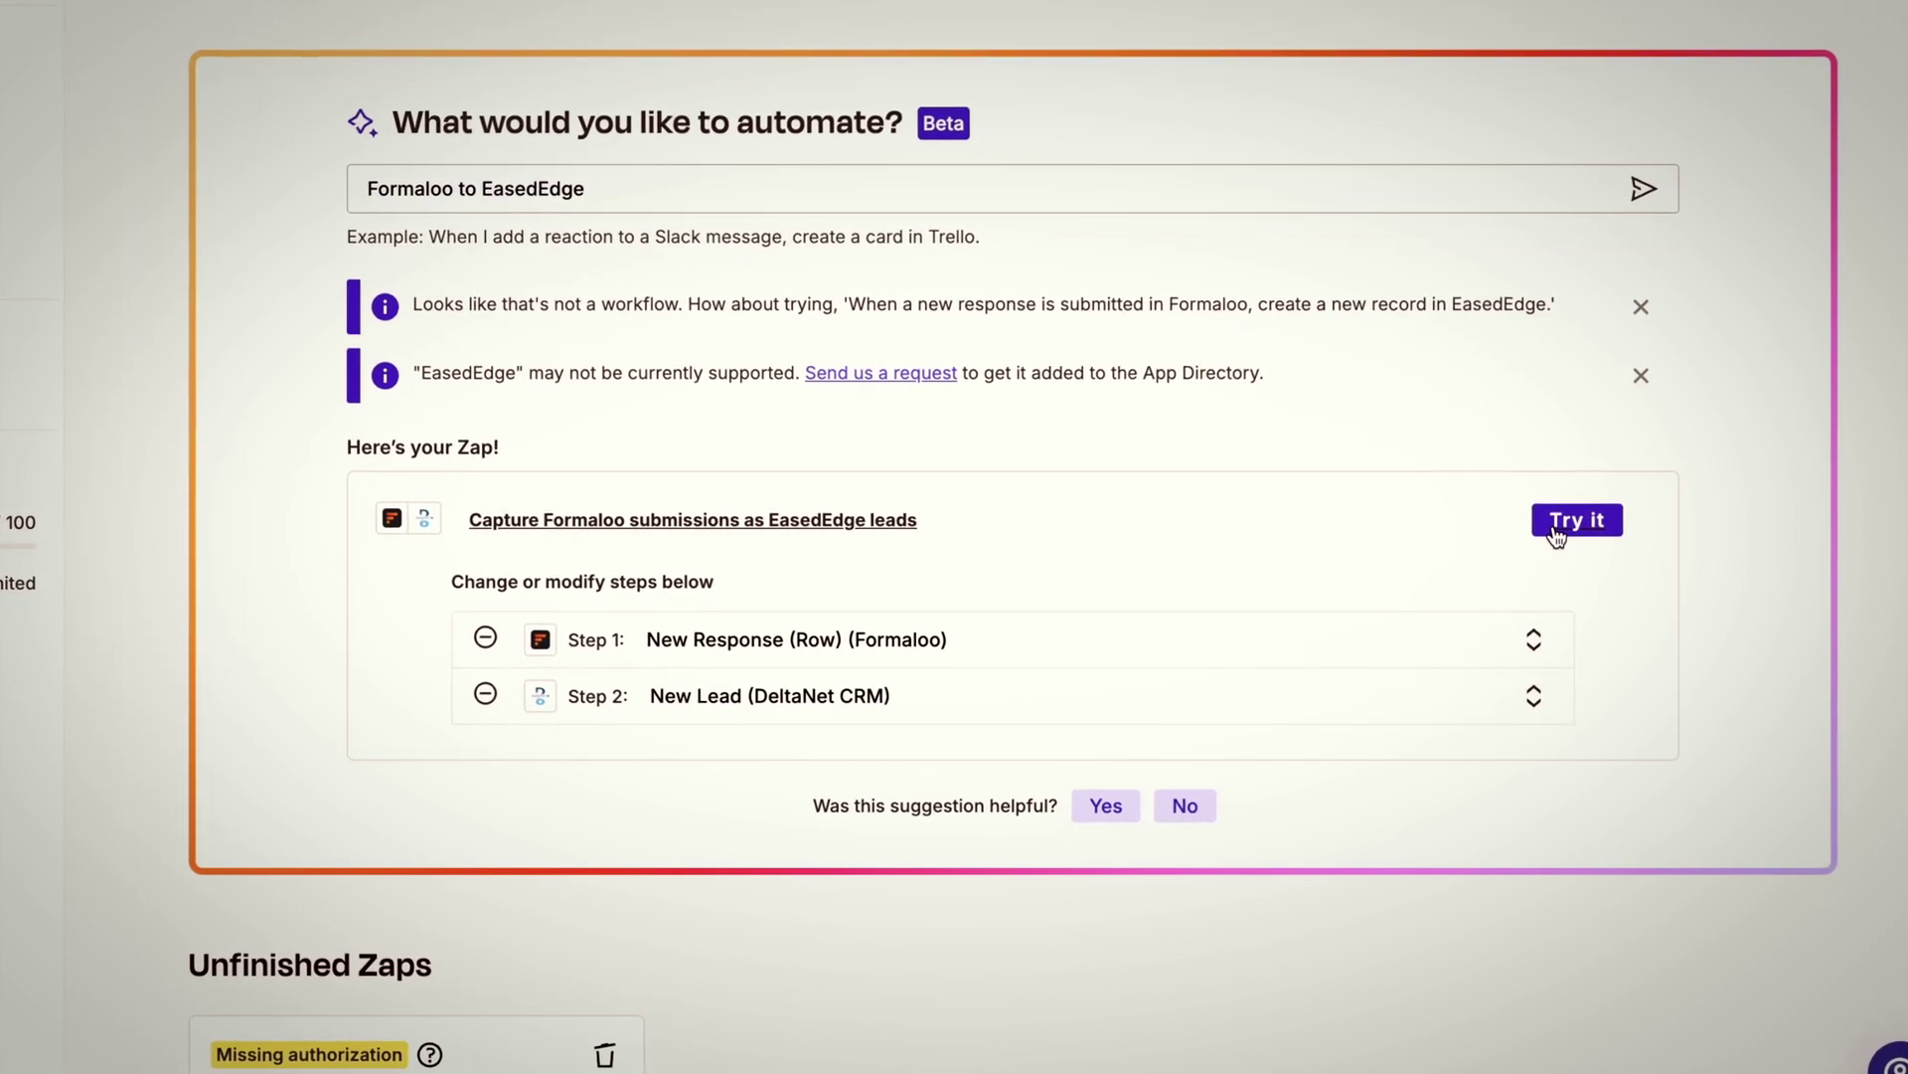
click(1580, 527)
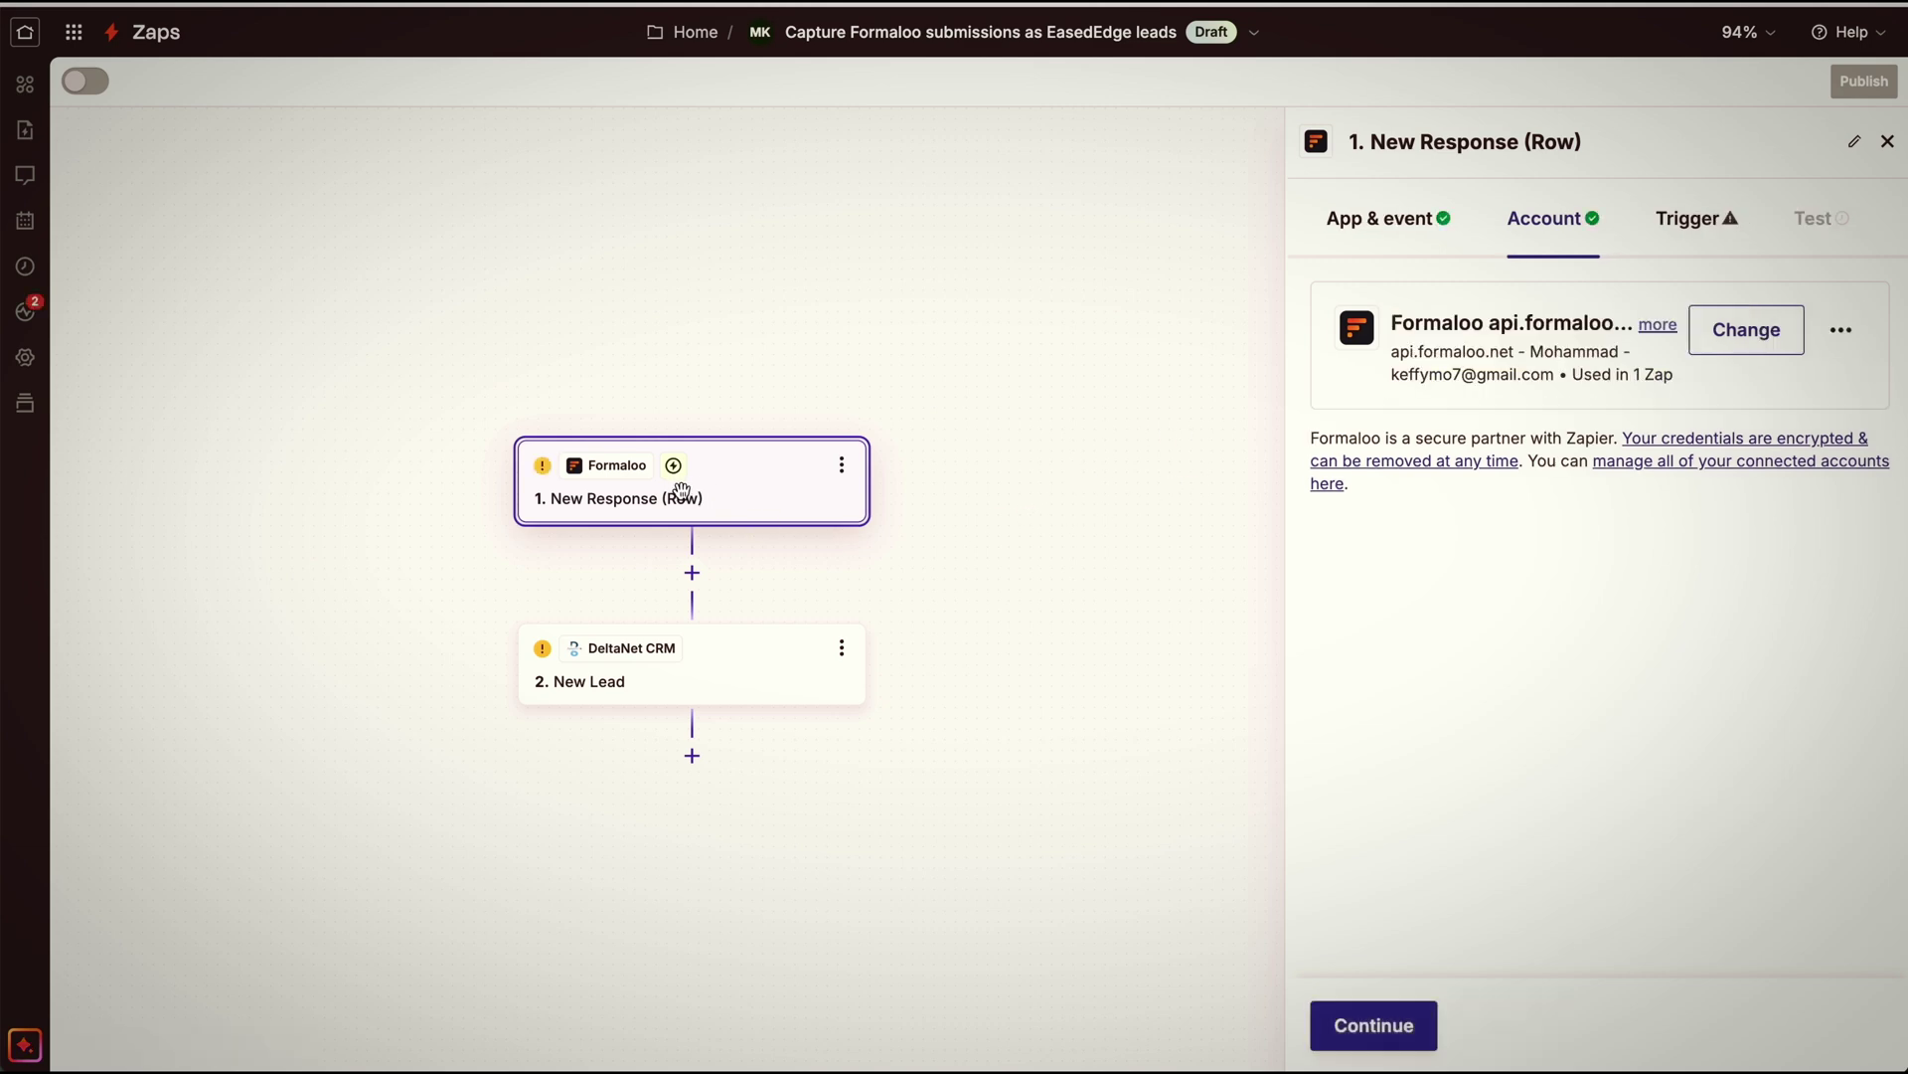
click(1746, 343)
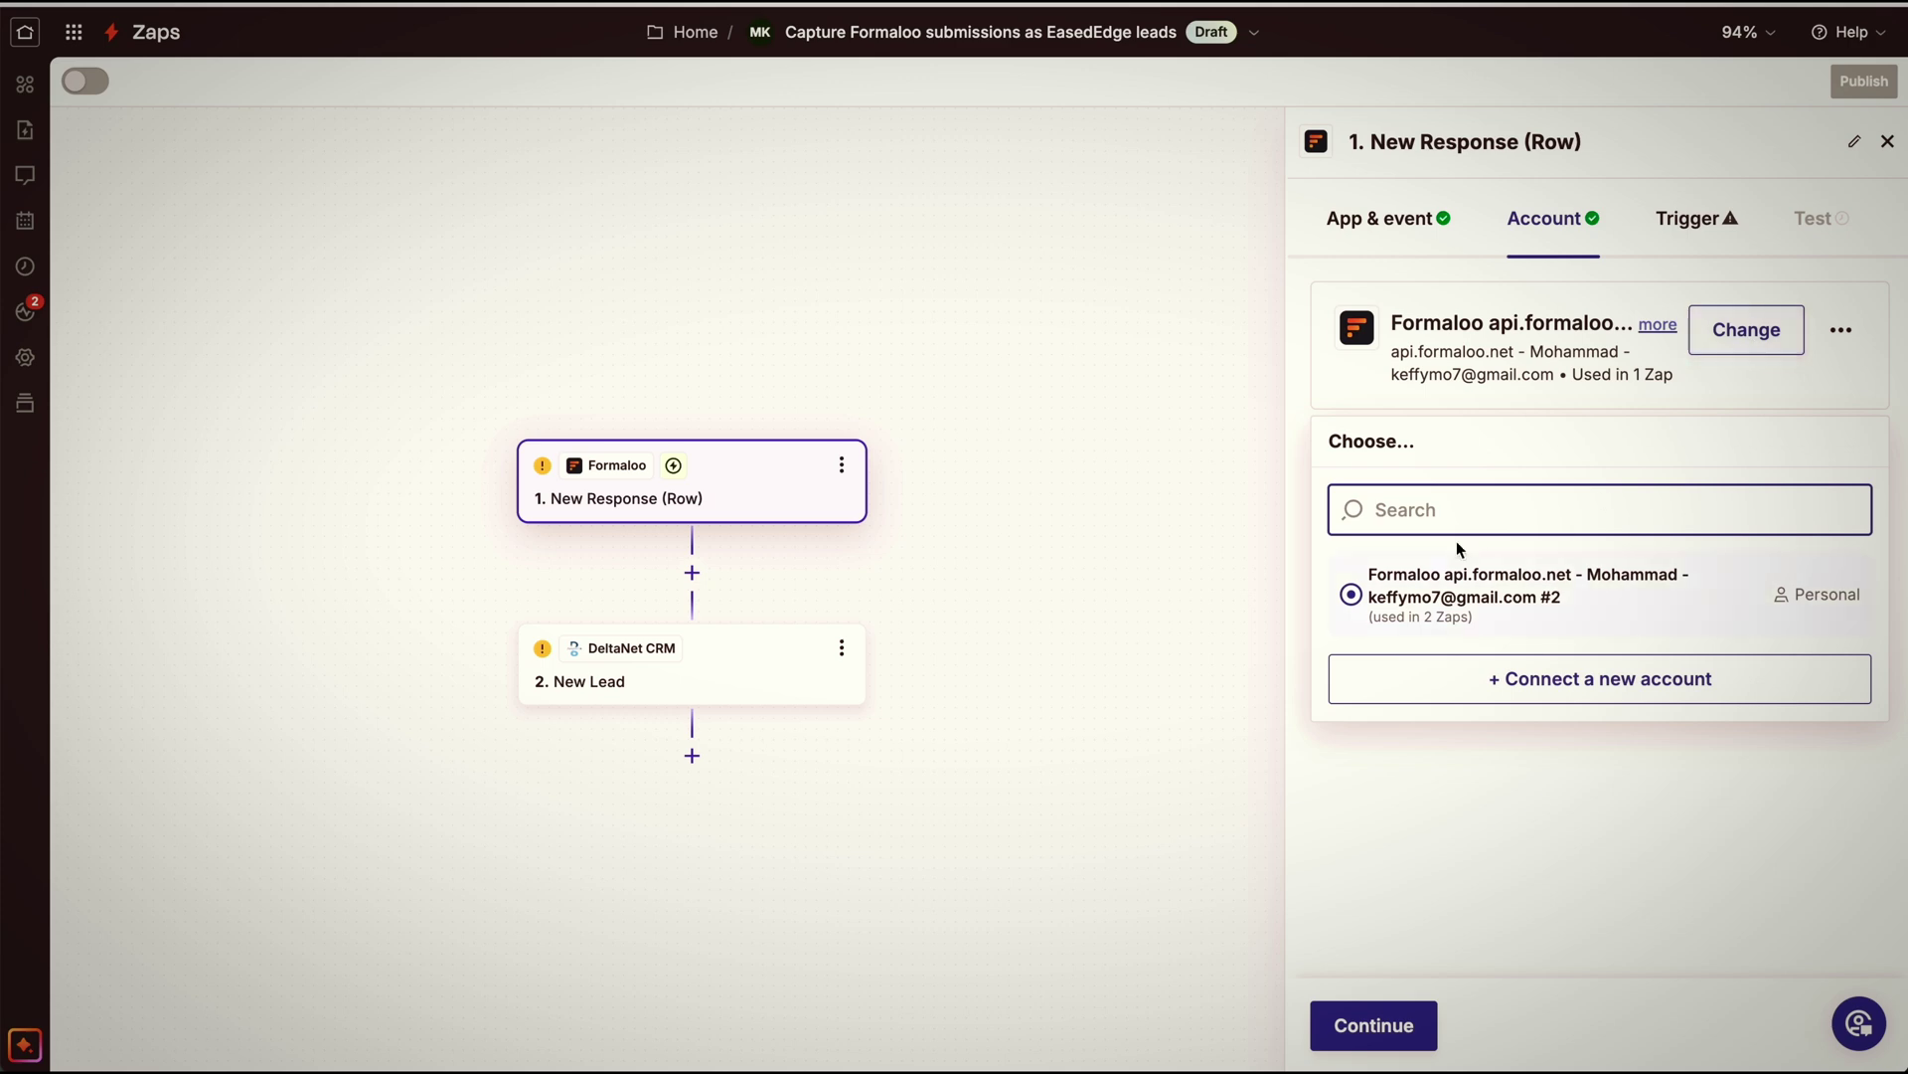
click(1542, 677)
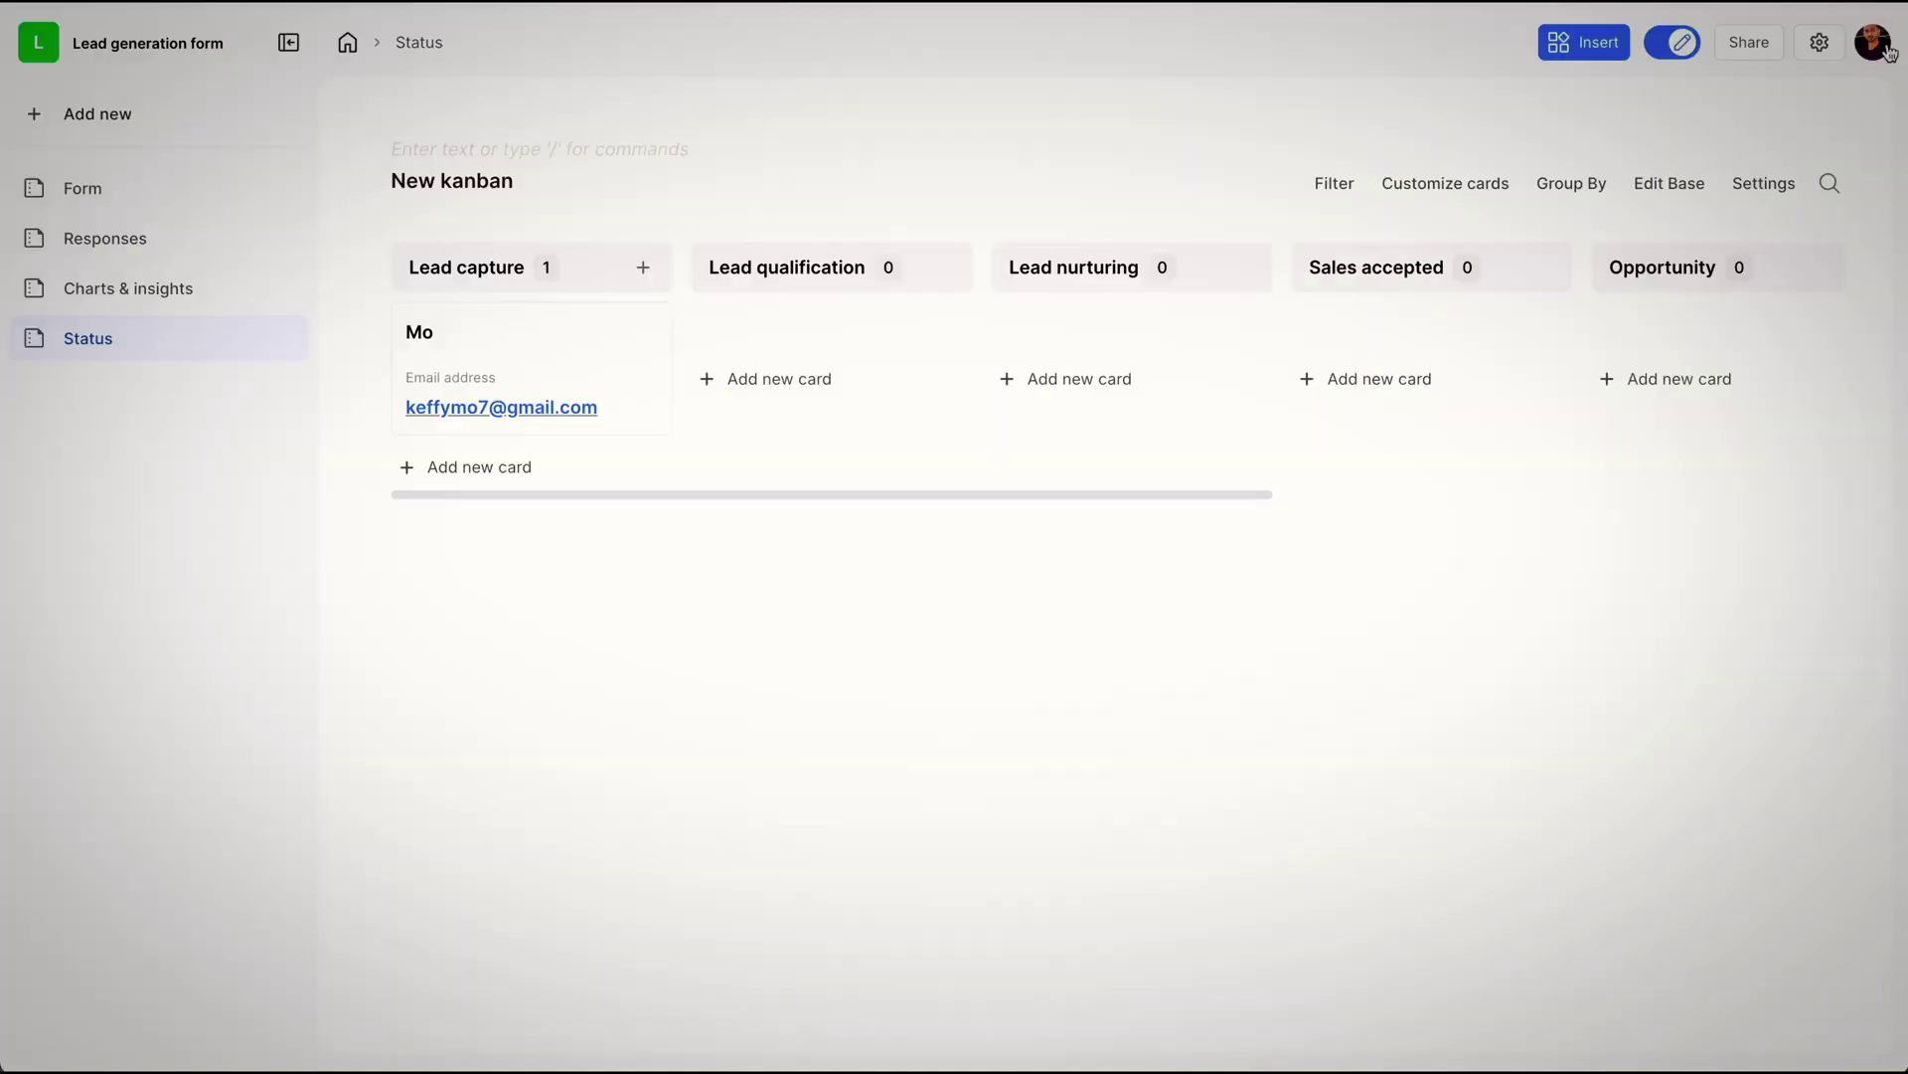
Step: Open the API Keys section of the Formaloo profile page from the avatar menu
click(1655, 398)
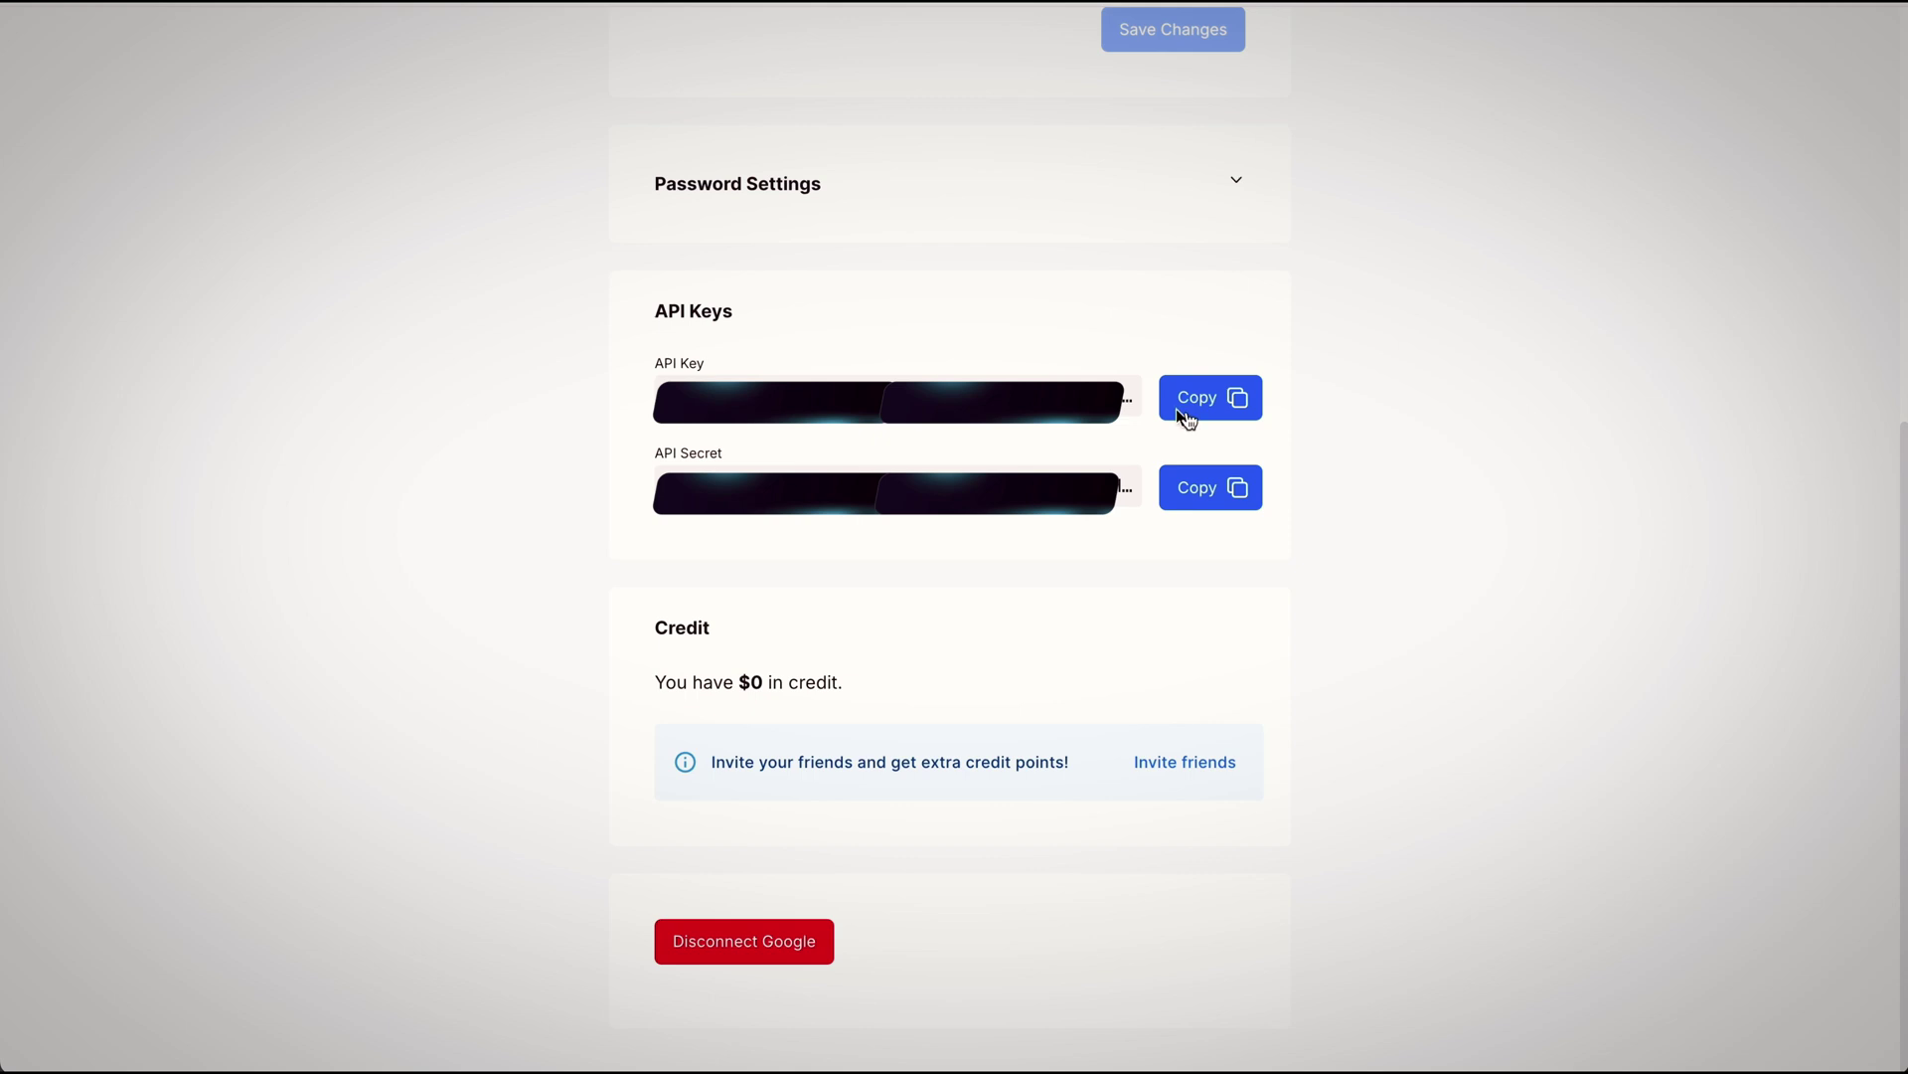
scroll(1090, 533, up, 7)
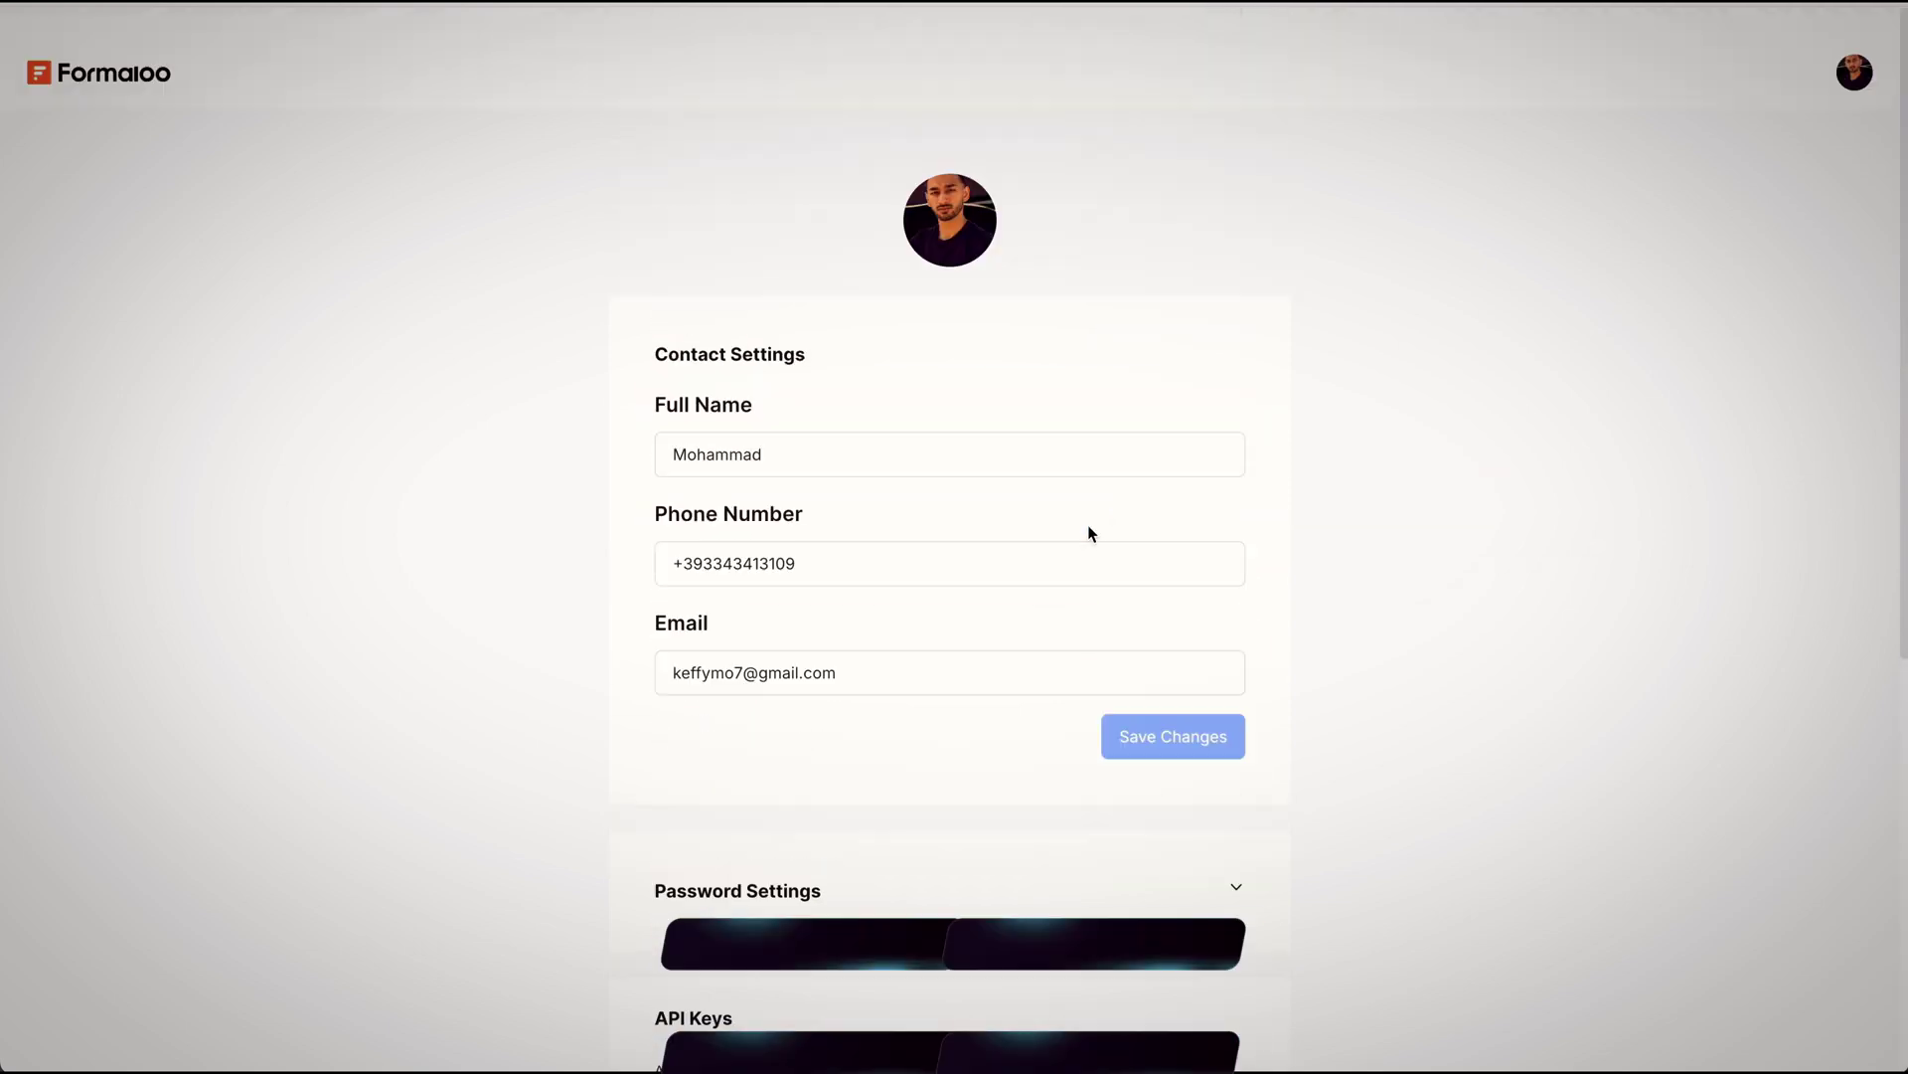